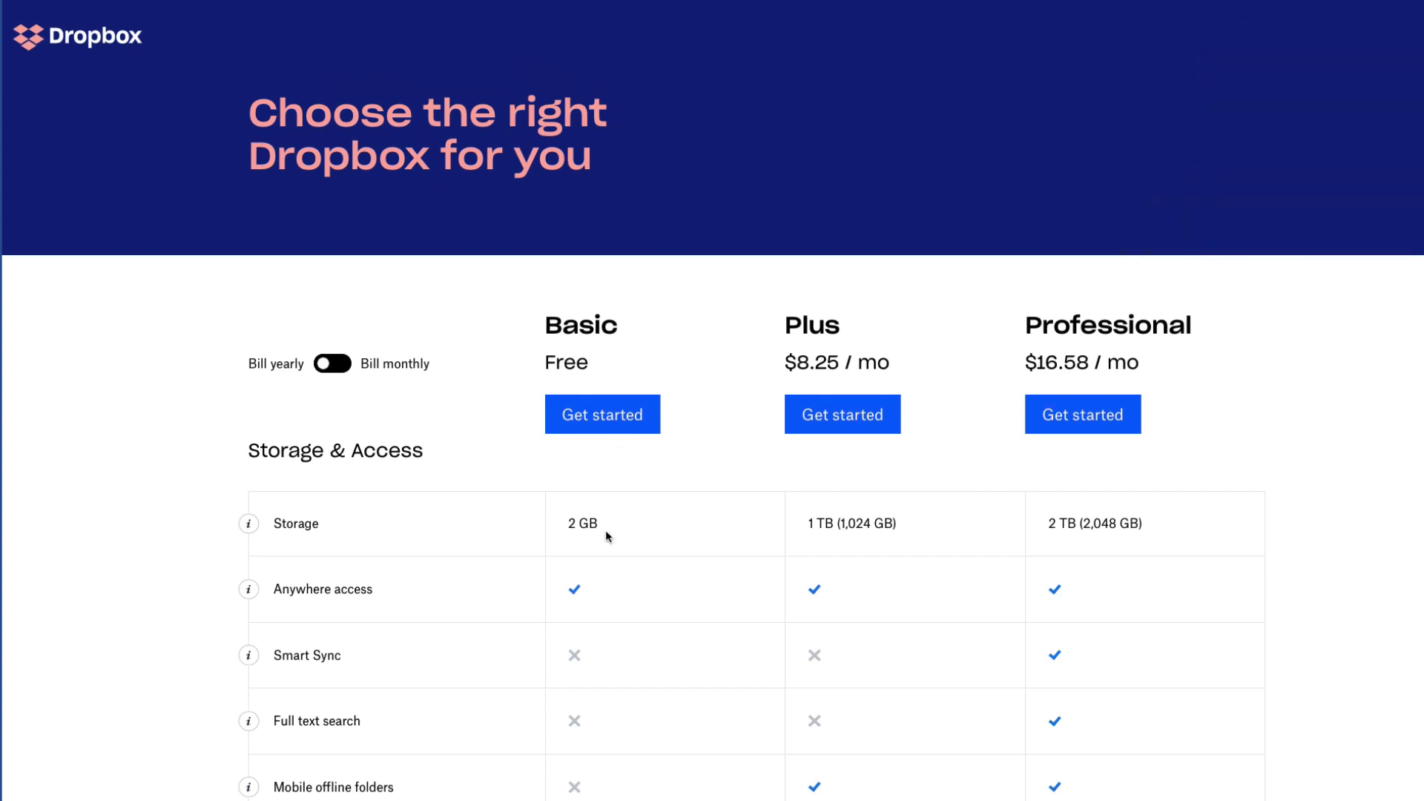
- Scroll through the Dropbox Business pricing plans to compare them
{"action": "scroll", "coordinate": [605, 530], "scroll_direction": "down", "scroll_amount": 10}
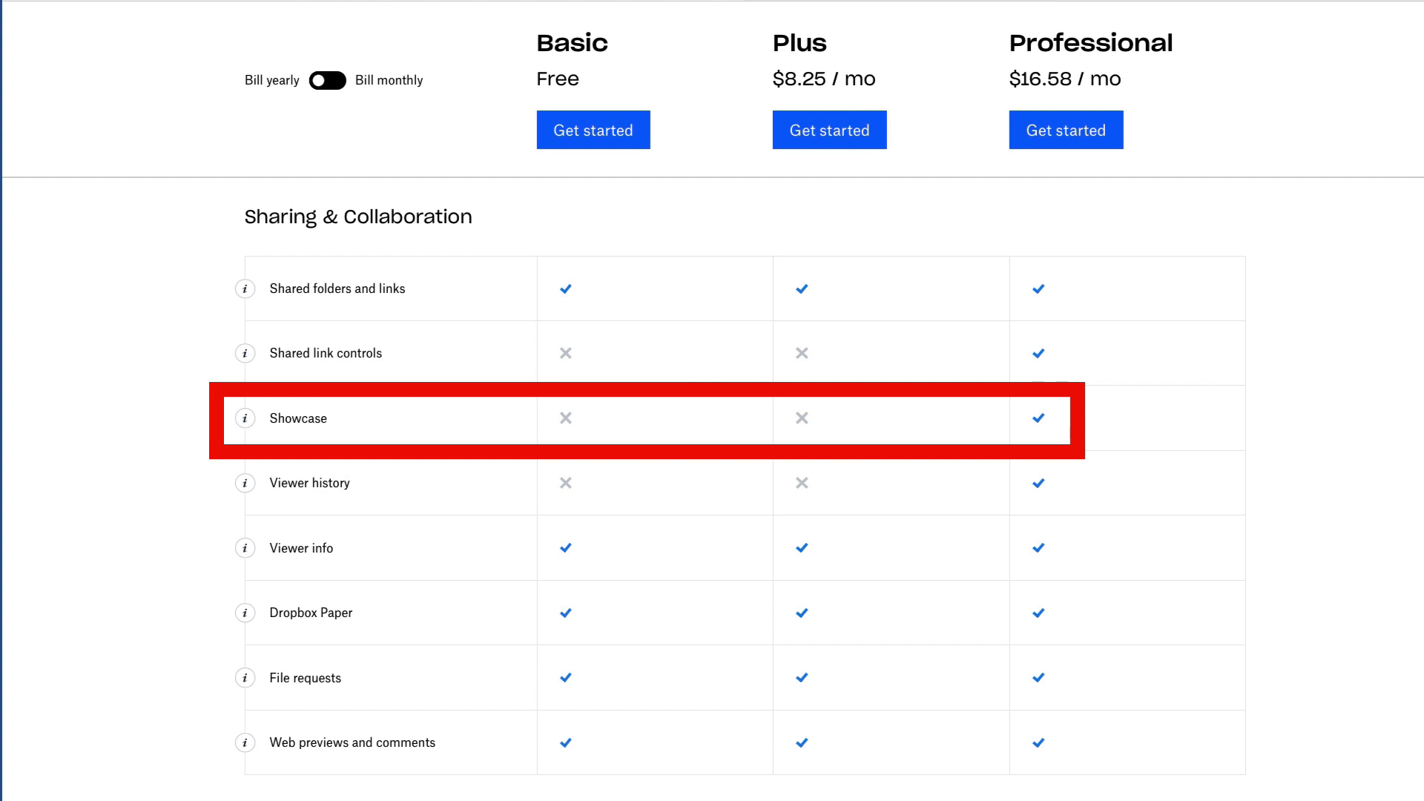
{"action": "scroll", "coordinate": [745, 482], "scroll_direction": "down", "scroll_amount": 1}
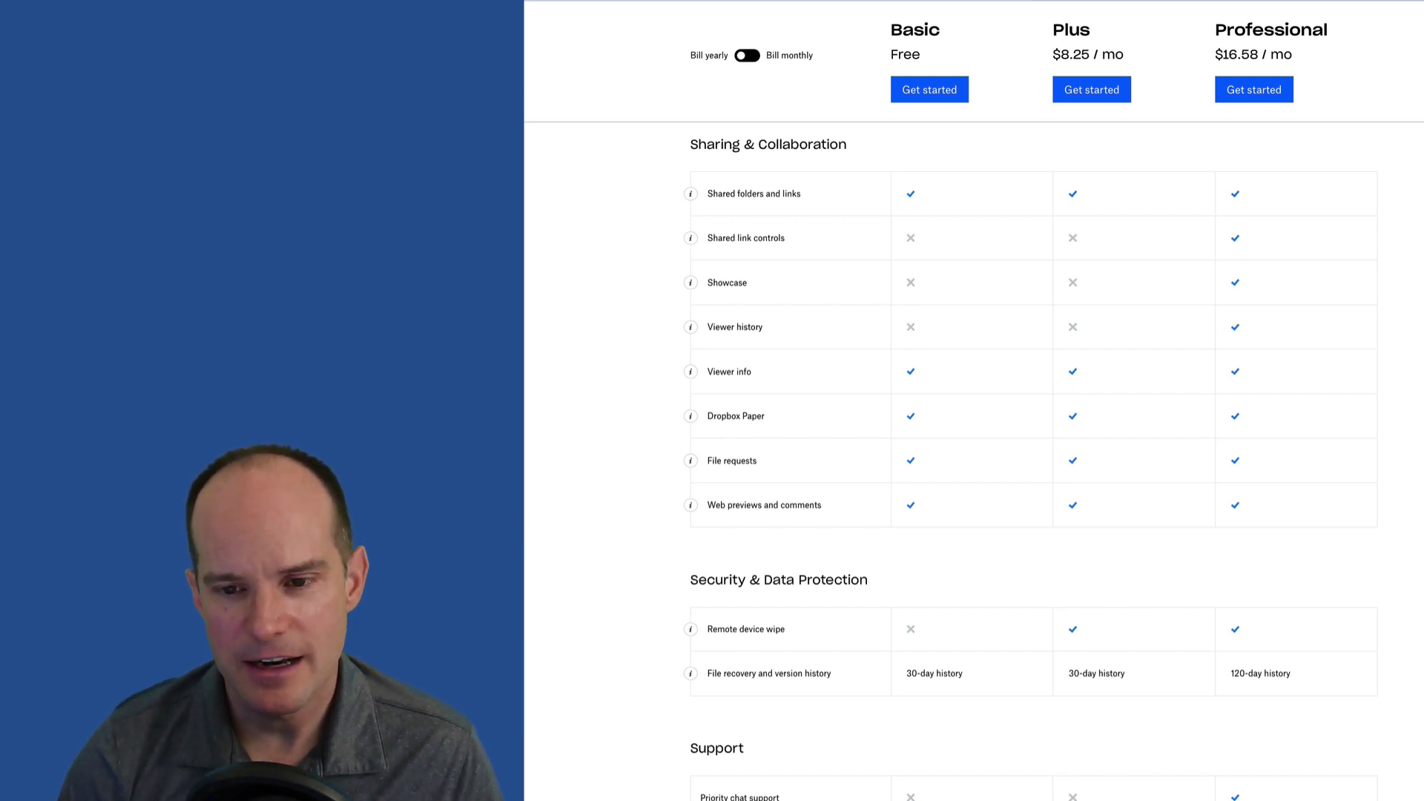
{"action": "scroll", "coordinate": [974, 445], "scroll_direction": "up", "scroll_amount": 7}
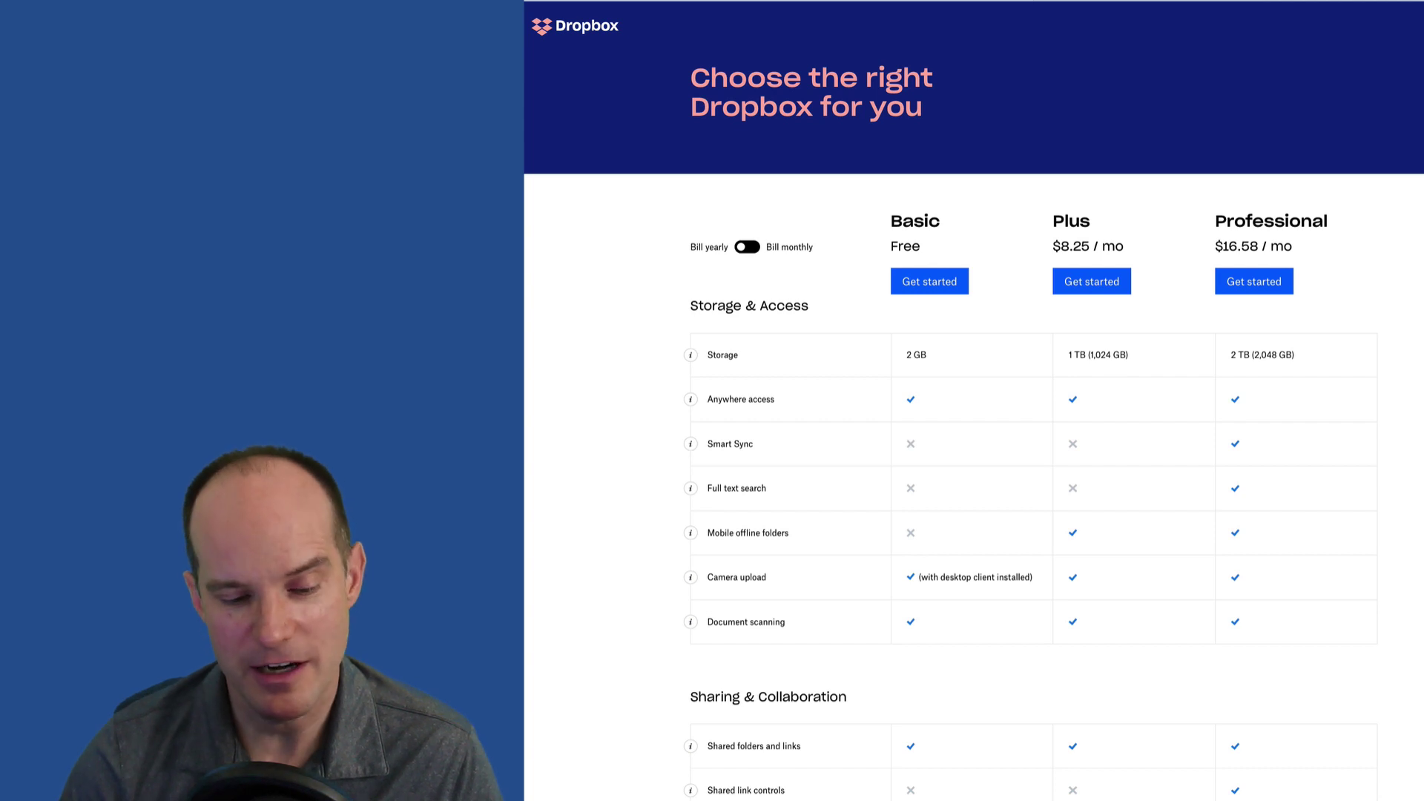
{"action": "scroll", "coordinate": [974, 445], "scroll_direction": "down", "scroll_amount": 1}
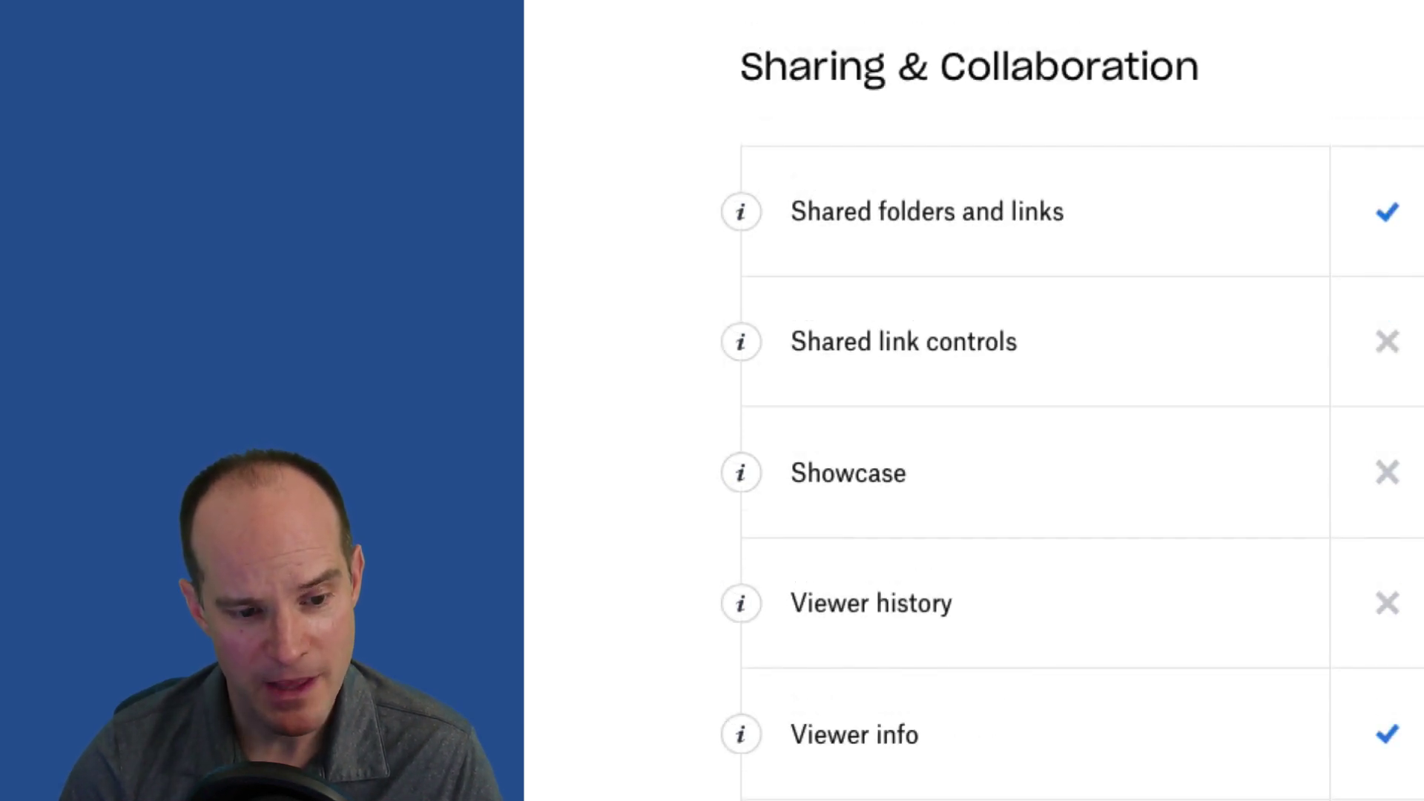
{"action": "mouse_move", "coordinate": [740, 473]}
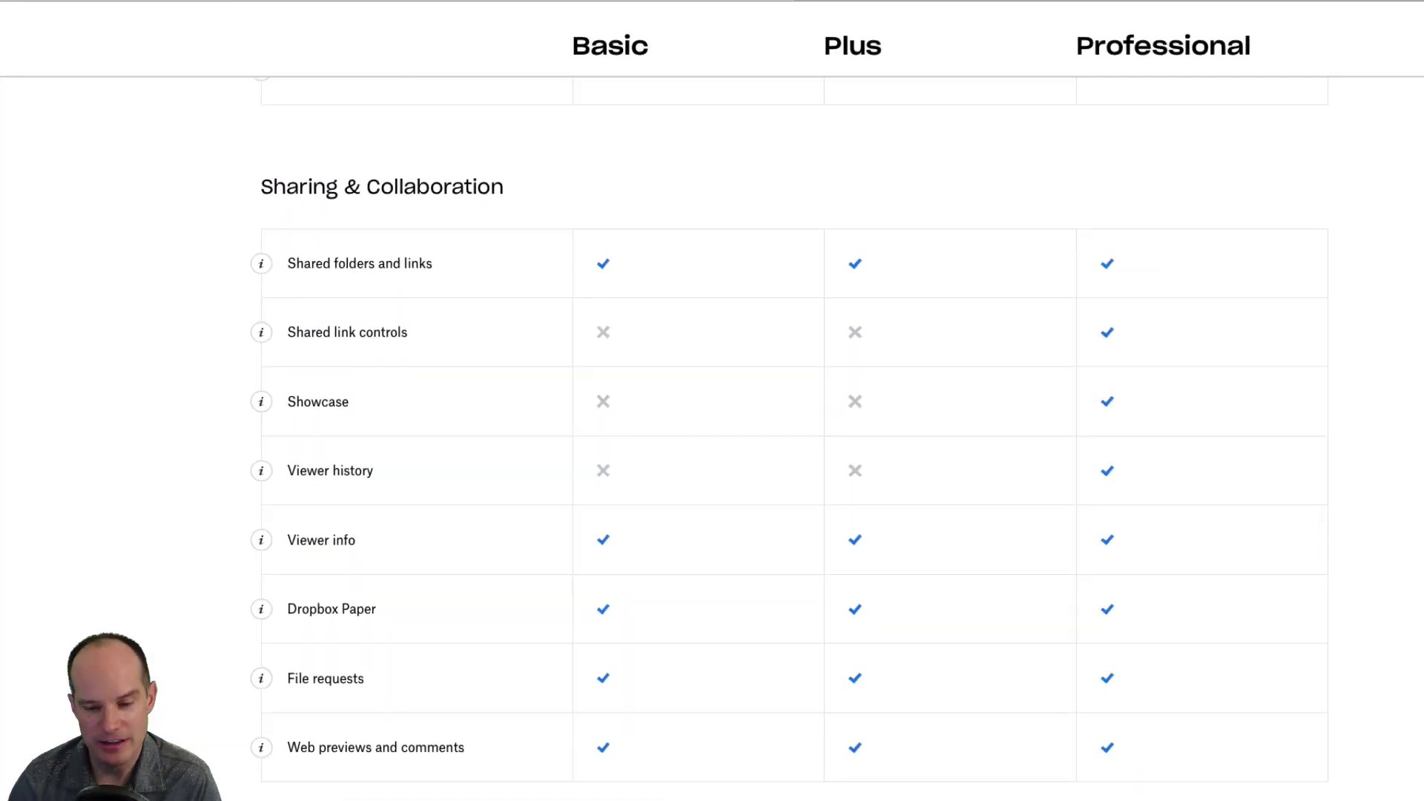
{"action": "scroll", "coordinate": [794, 445], "scroll_direction": "up", "scroll_amount": 2}
{"action": "scroll", "coordinate": [712, 400], "scroll_direction": "up", "scroll_amount": 10}
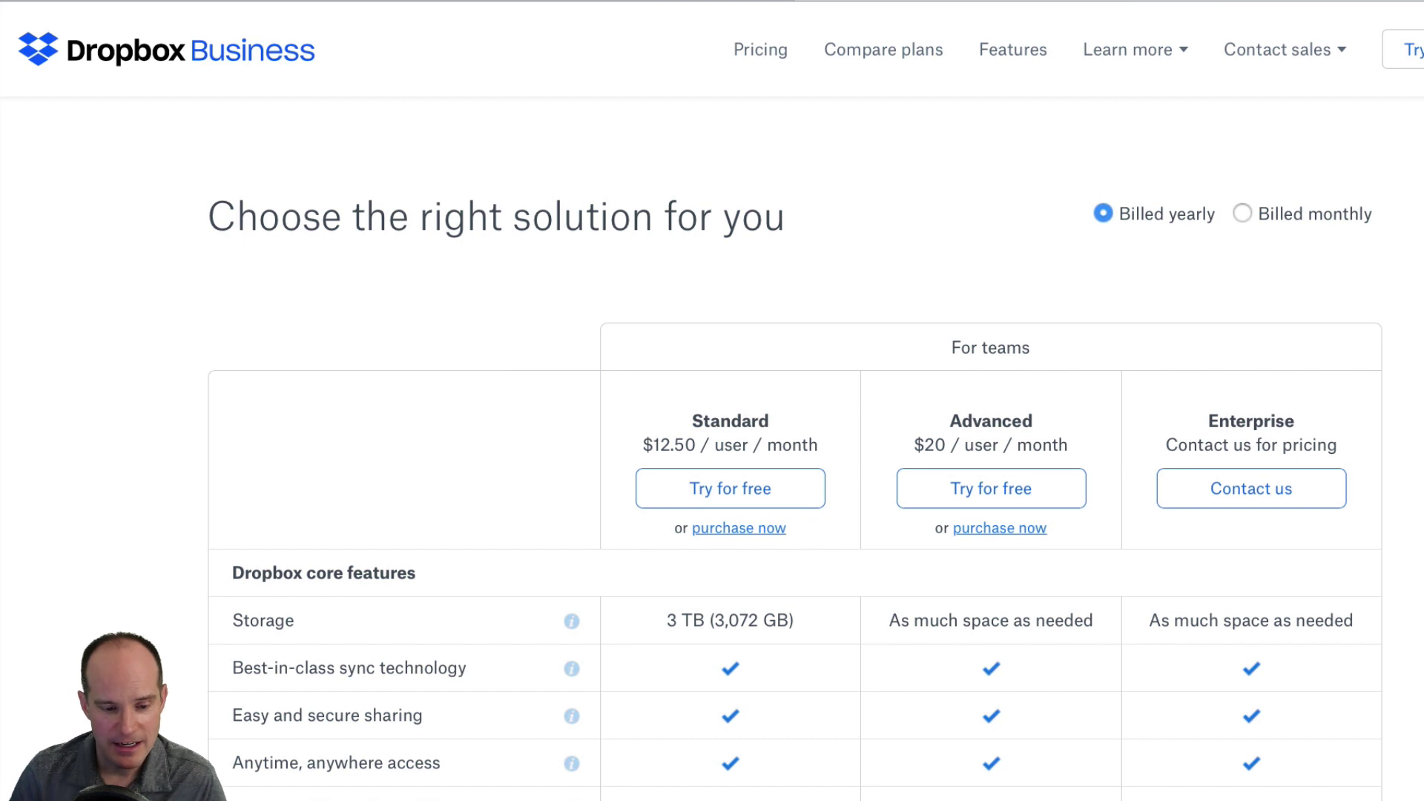
- Search the business pricing page for 'show' to find the Showcase feature
{"action": "scroll", "coordinate": [795, 445], "scroll_direction": "down", "scroll_amount": 3}
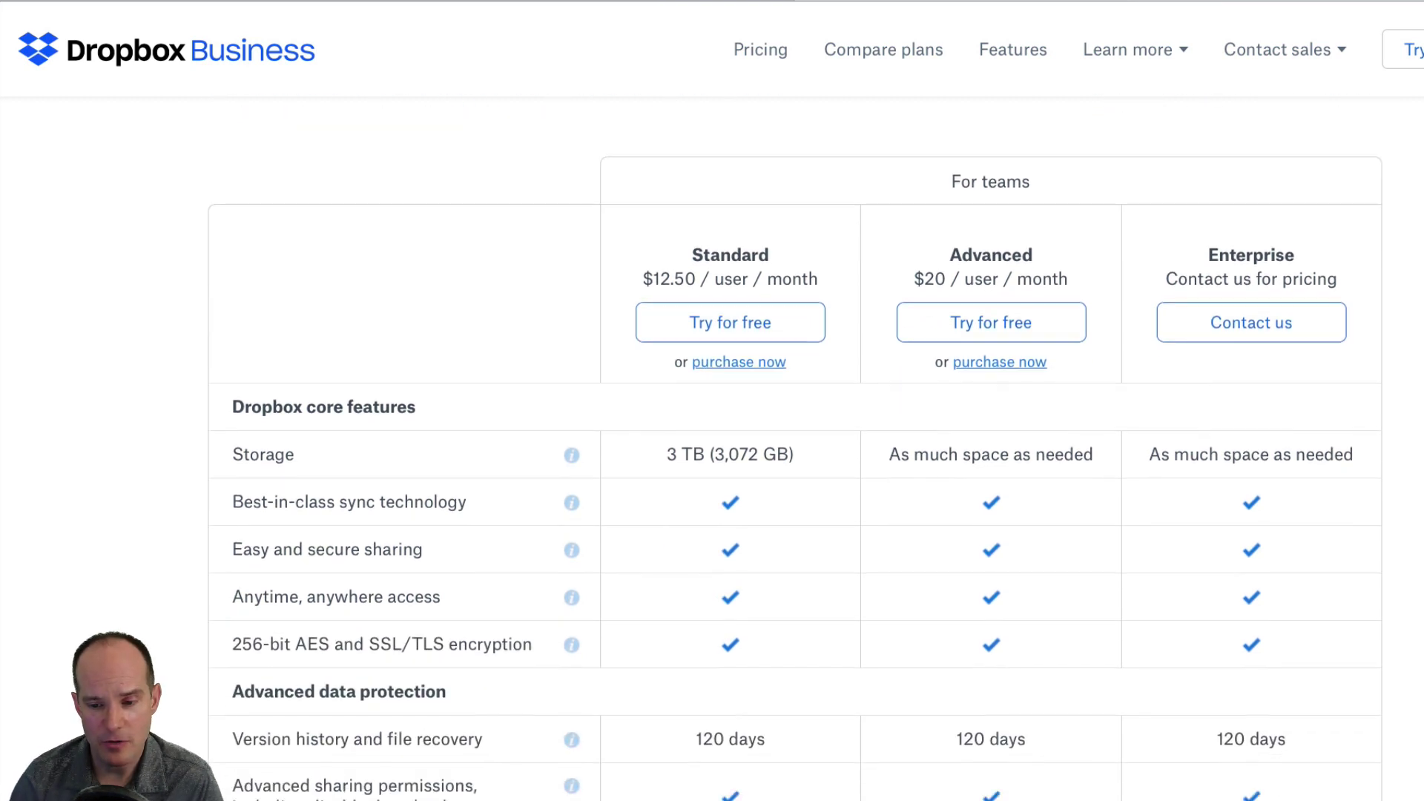
{"action": "scroll", "coordinate": [795, 445], "scroll_direction": "up", "scroll_amount": 3}
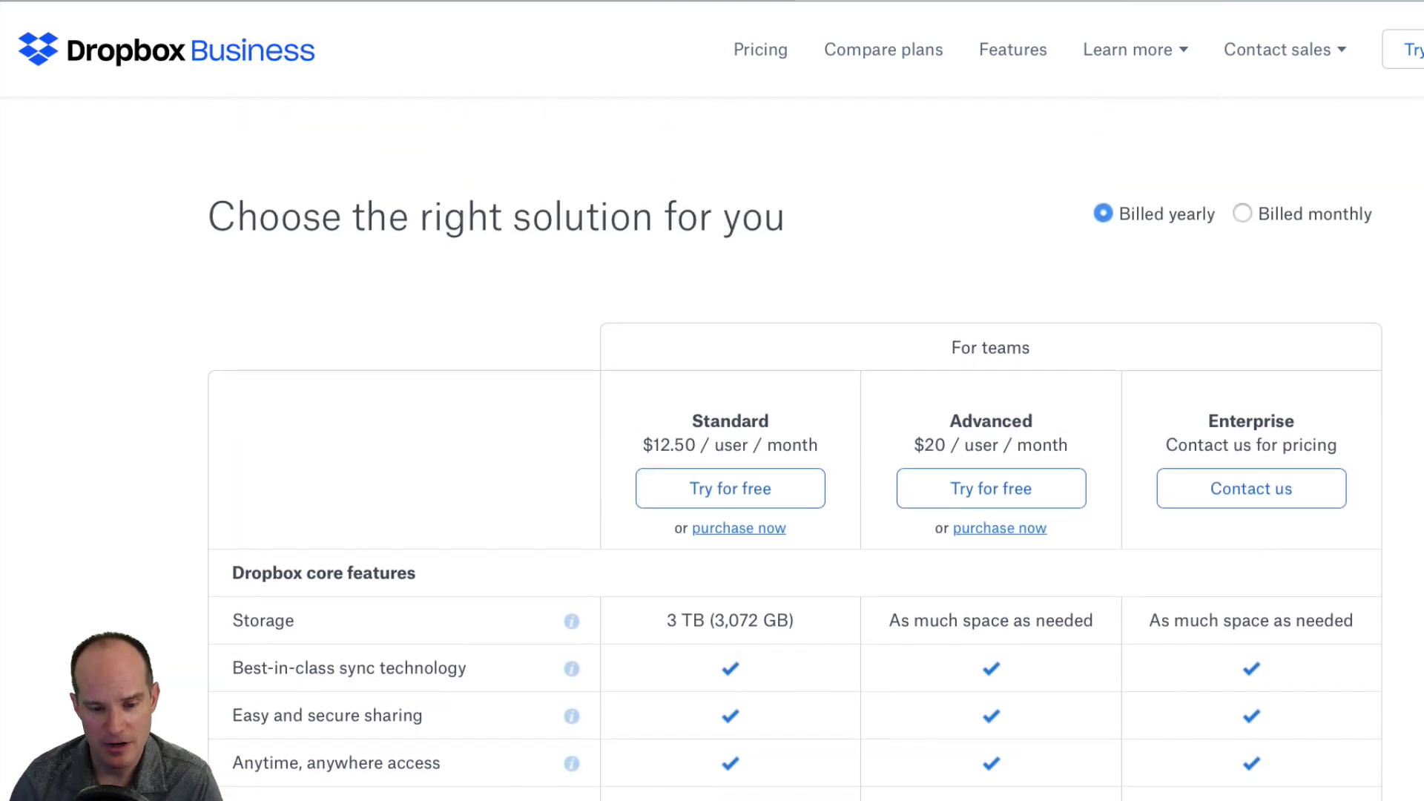
{"action": "scroll", "coordinate": [795, 445], "scroll_direction": "down", "scroll_amount": 10}
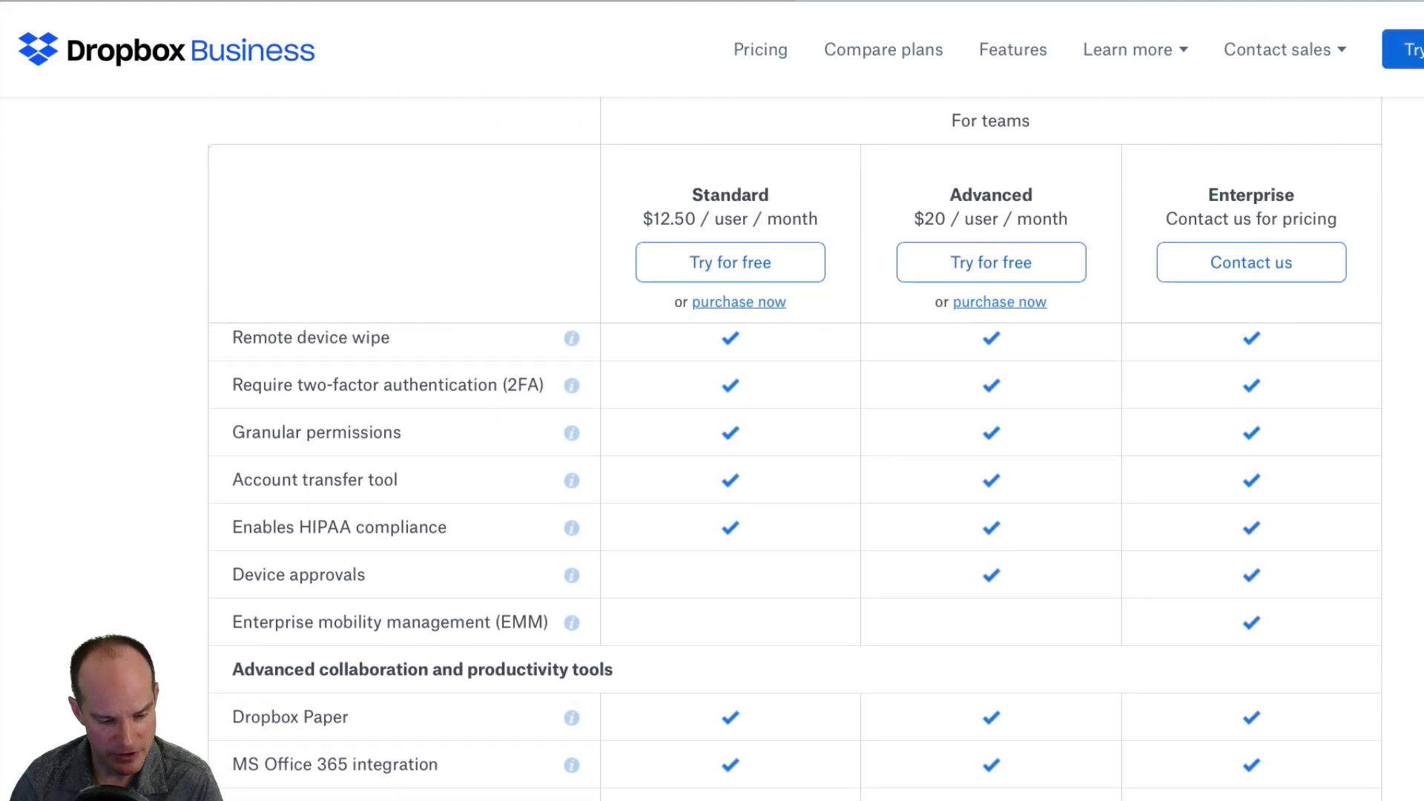
{"action": "key", "text": "super+f"}
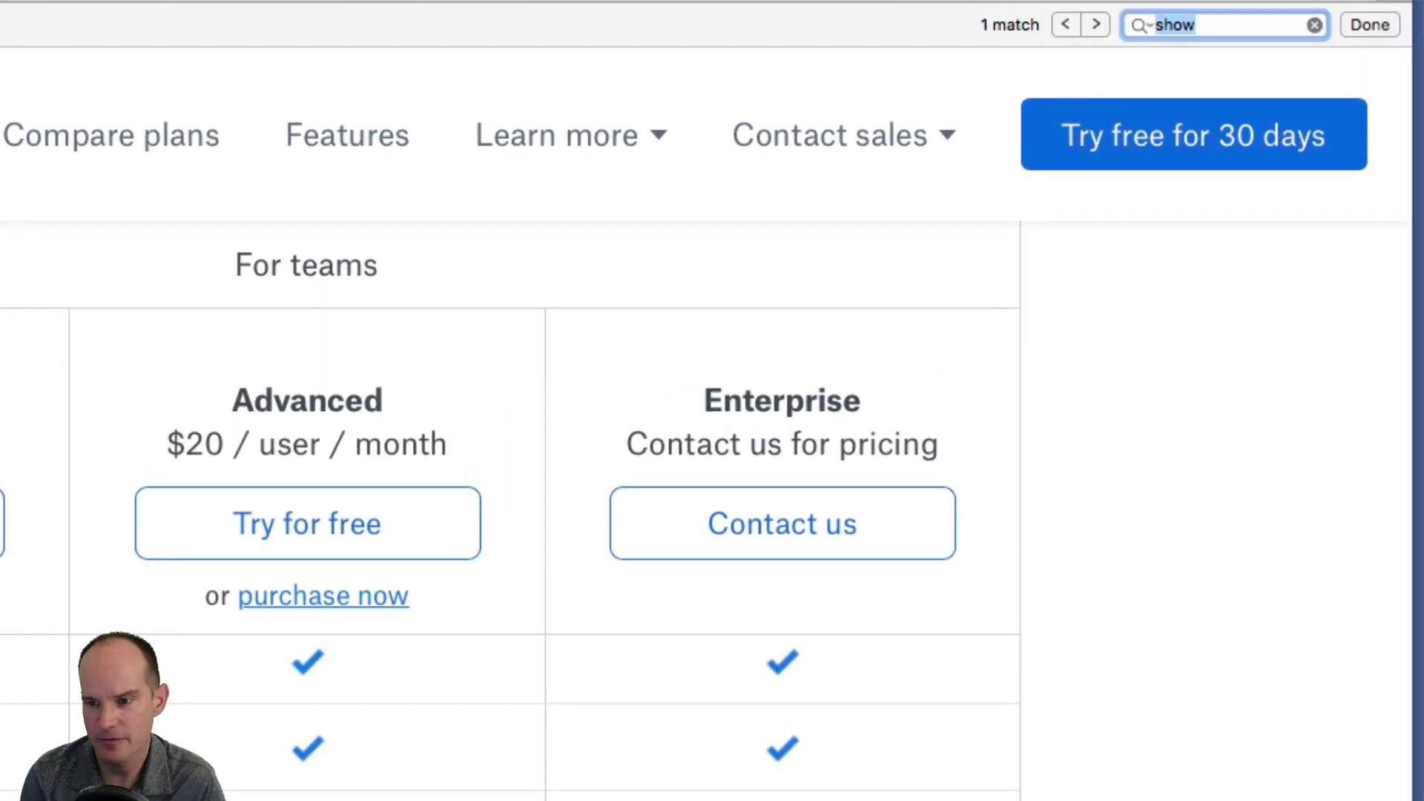
{"action": "type", "text": "show"}
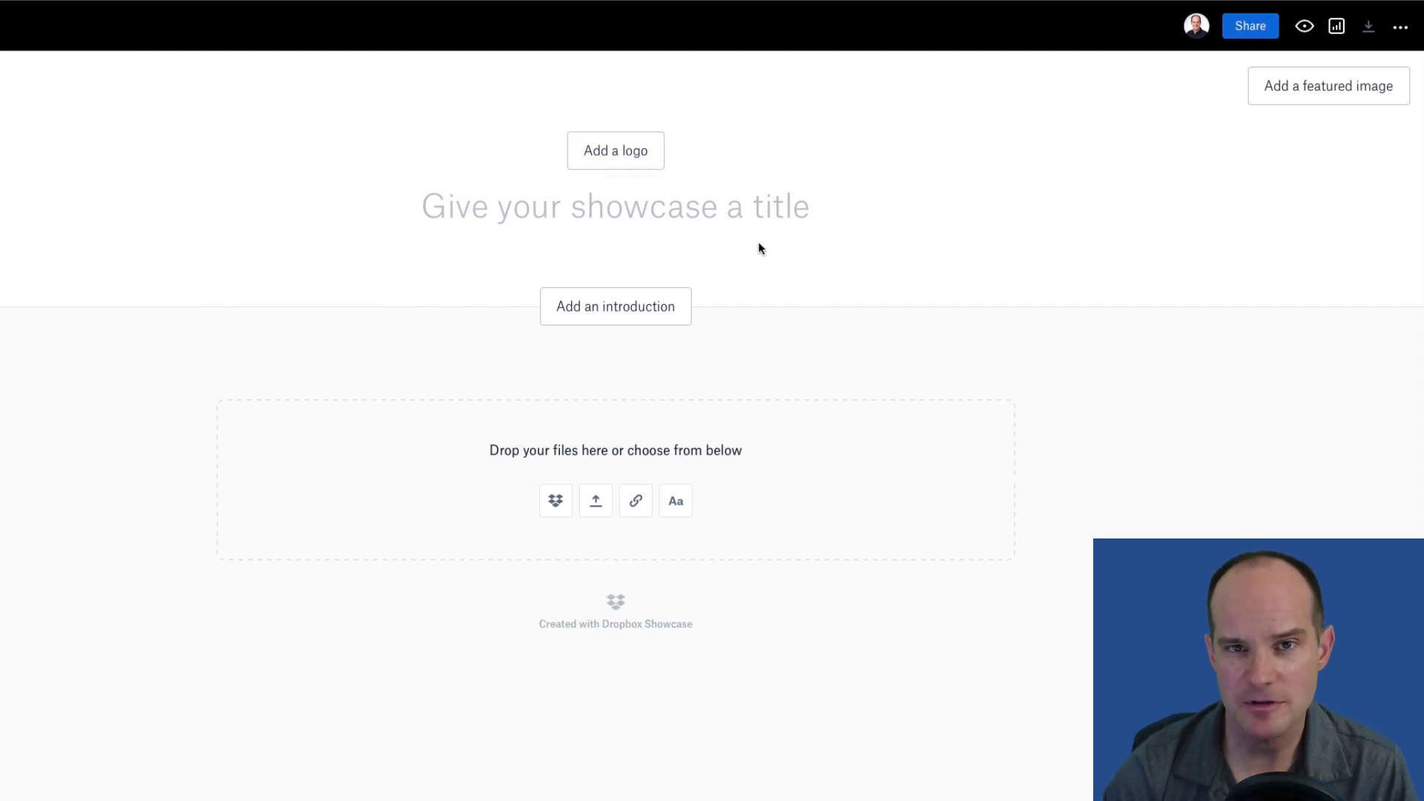
- Add the silver PC logo and title the showcase 'FileMaker Workplace Innovation Platform'
{"action": "left_click", "coordinate": [620, 161]}
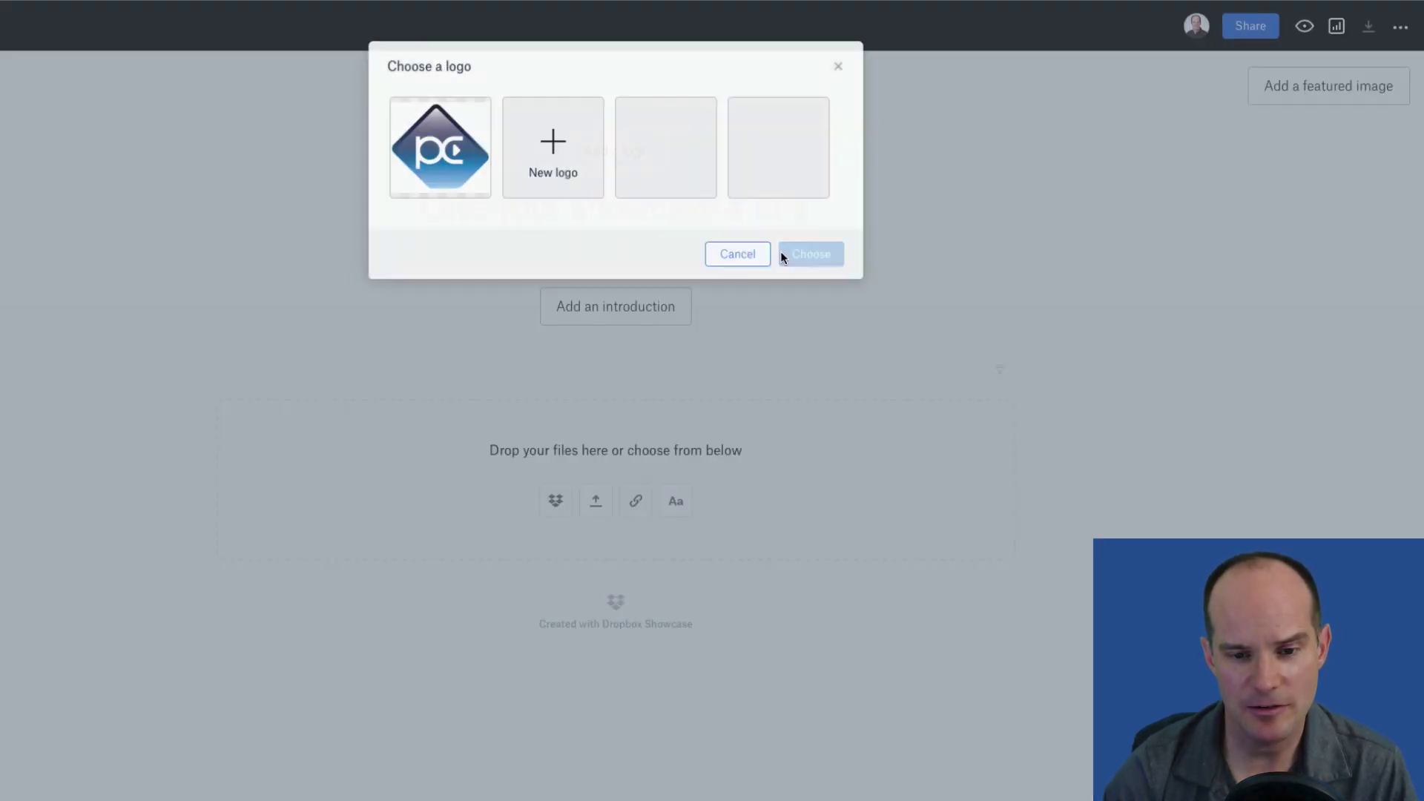
{"action": "left_click", "coordinate": [585, 149]}
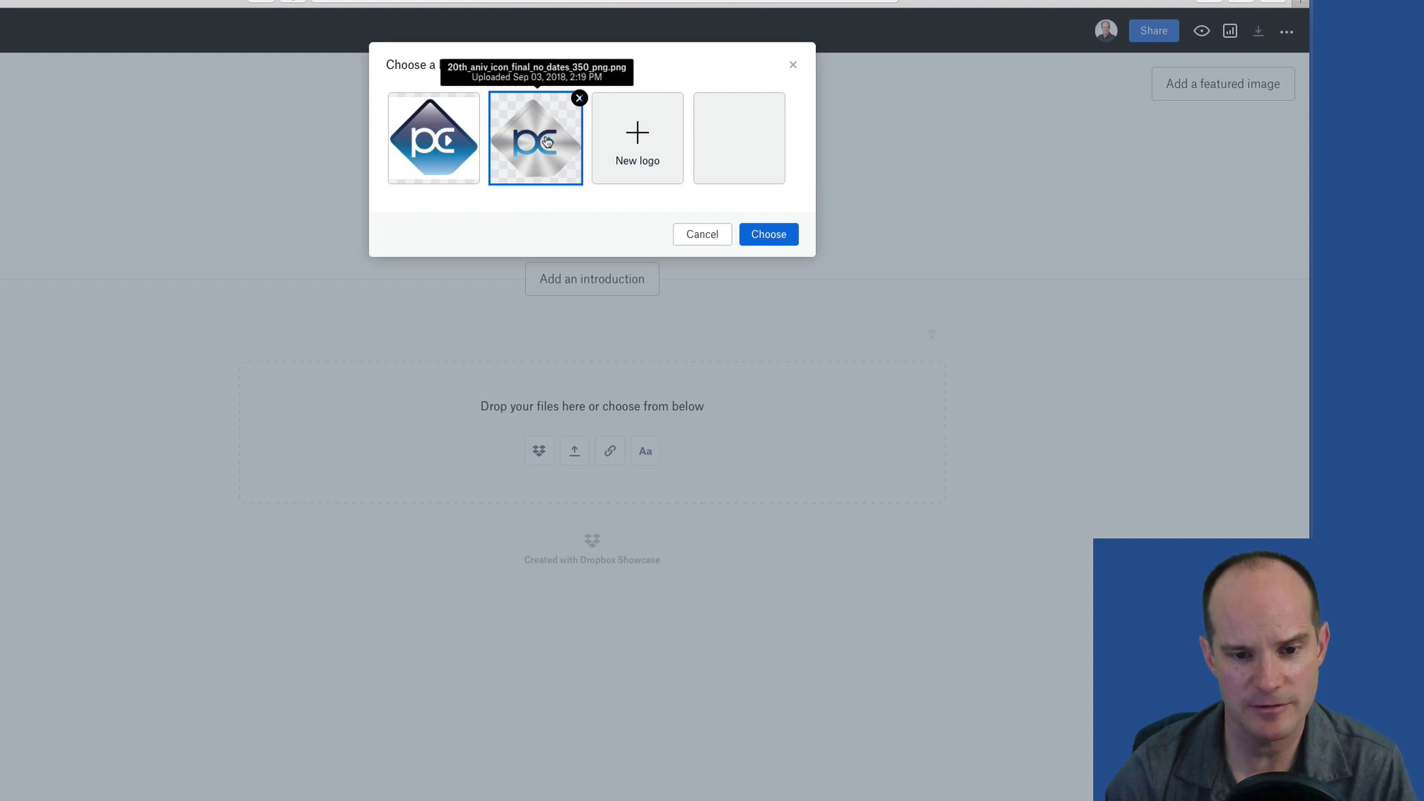
{"action": "left_click", "coordinate": [779, 240]}
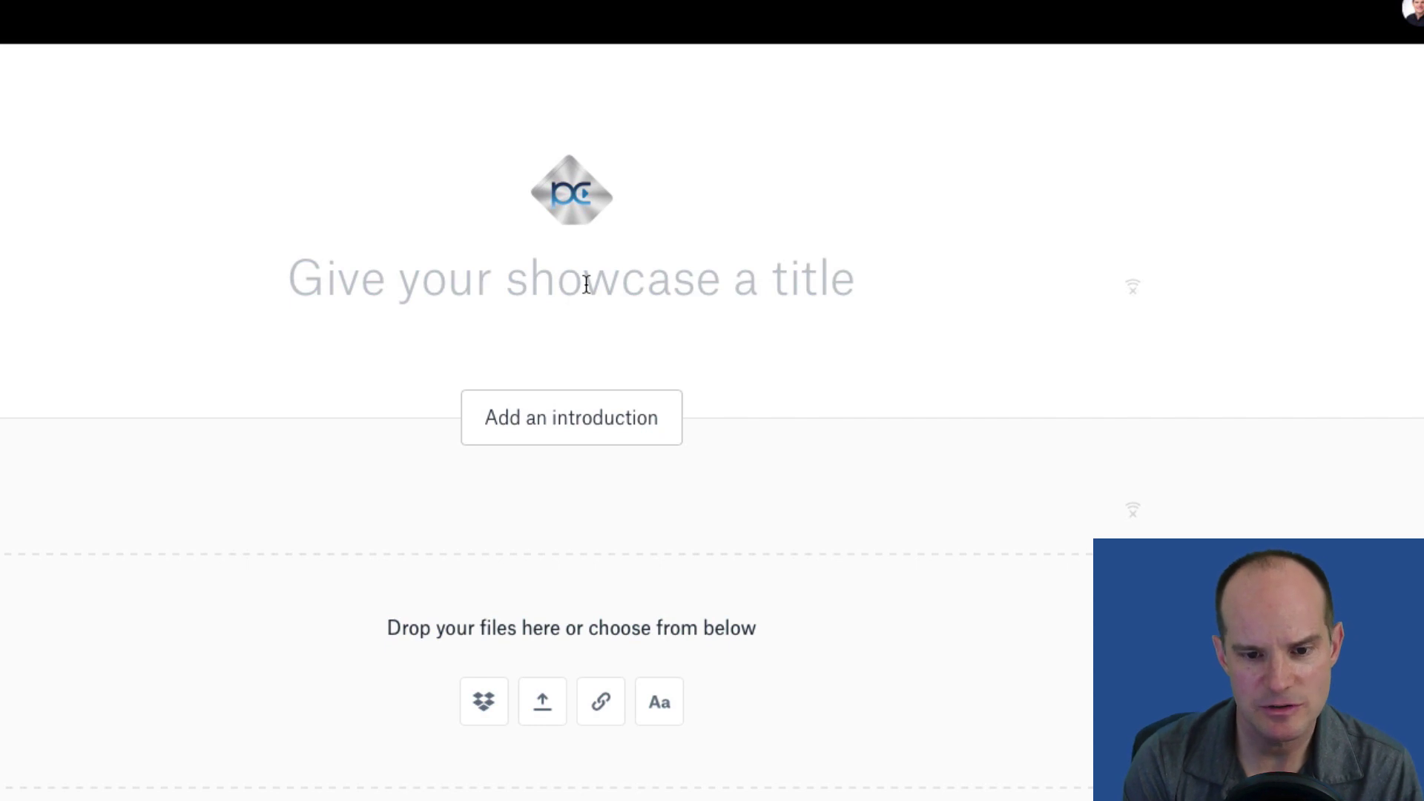
{"action": "type", "text": "FileMaker W"}
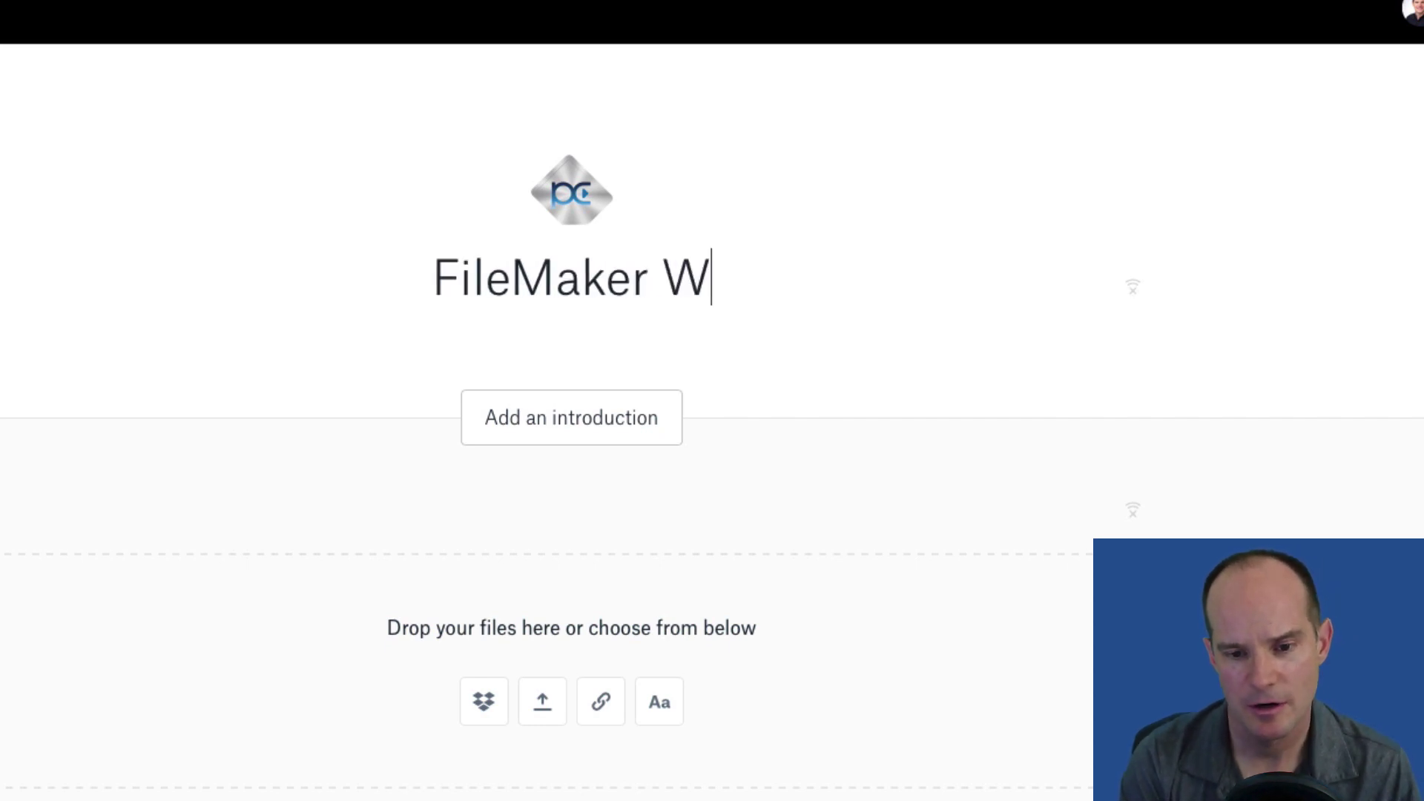
{"action": "type", "text": "orkplace Inno at"}
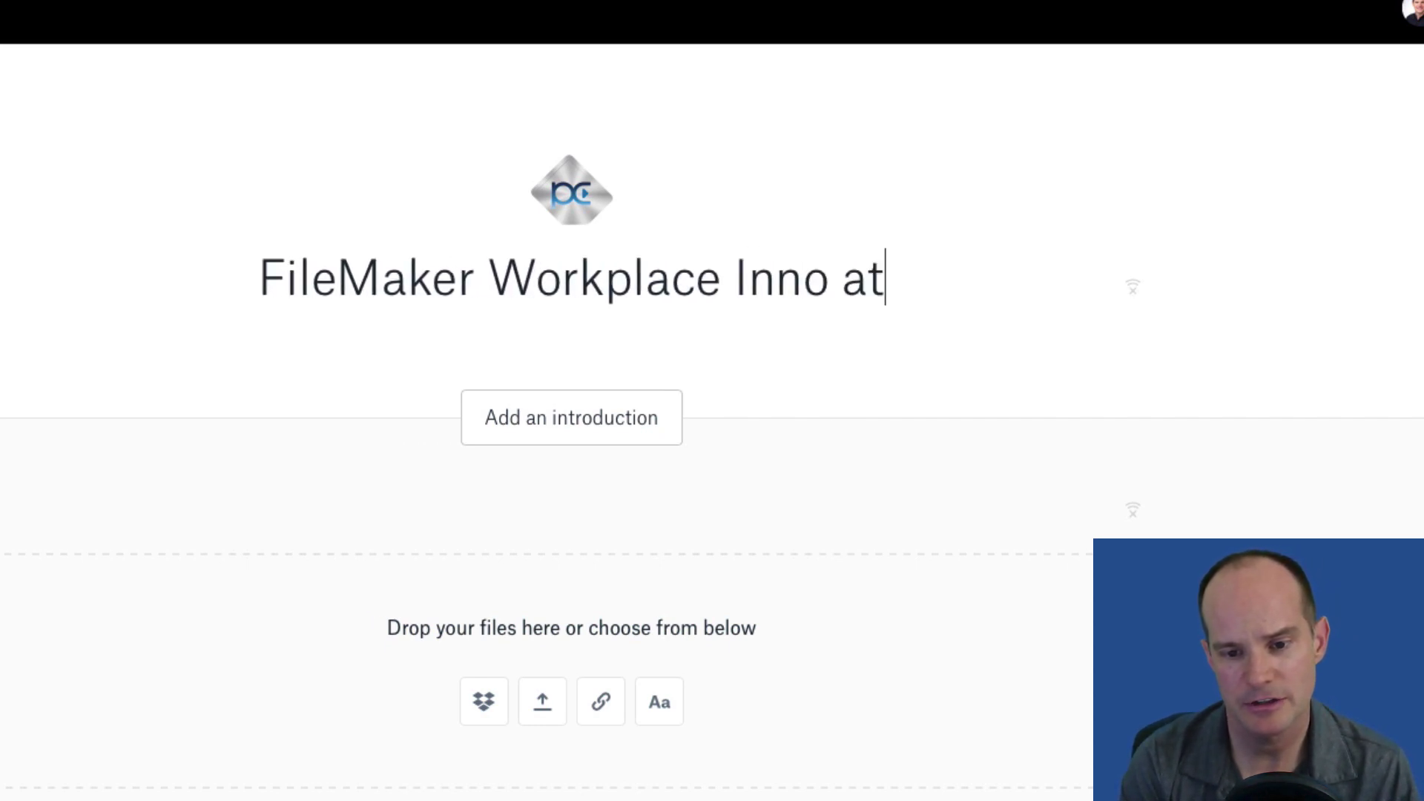
{"action": "key", "text": "BackSpace"}
{"action": "key", "text": "BackSpace"}
{"action": "key", "text": "BackSpace"}
{"action": "type", "text": "vation Pla"}
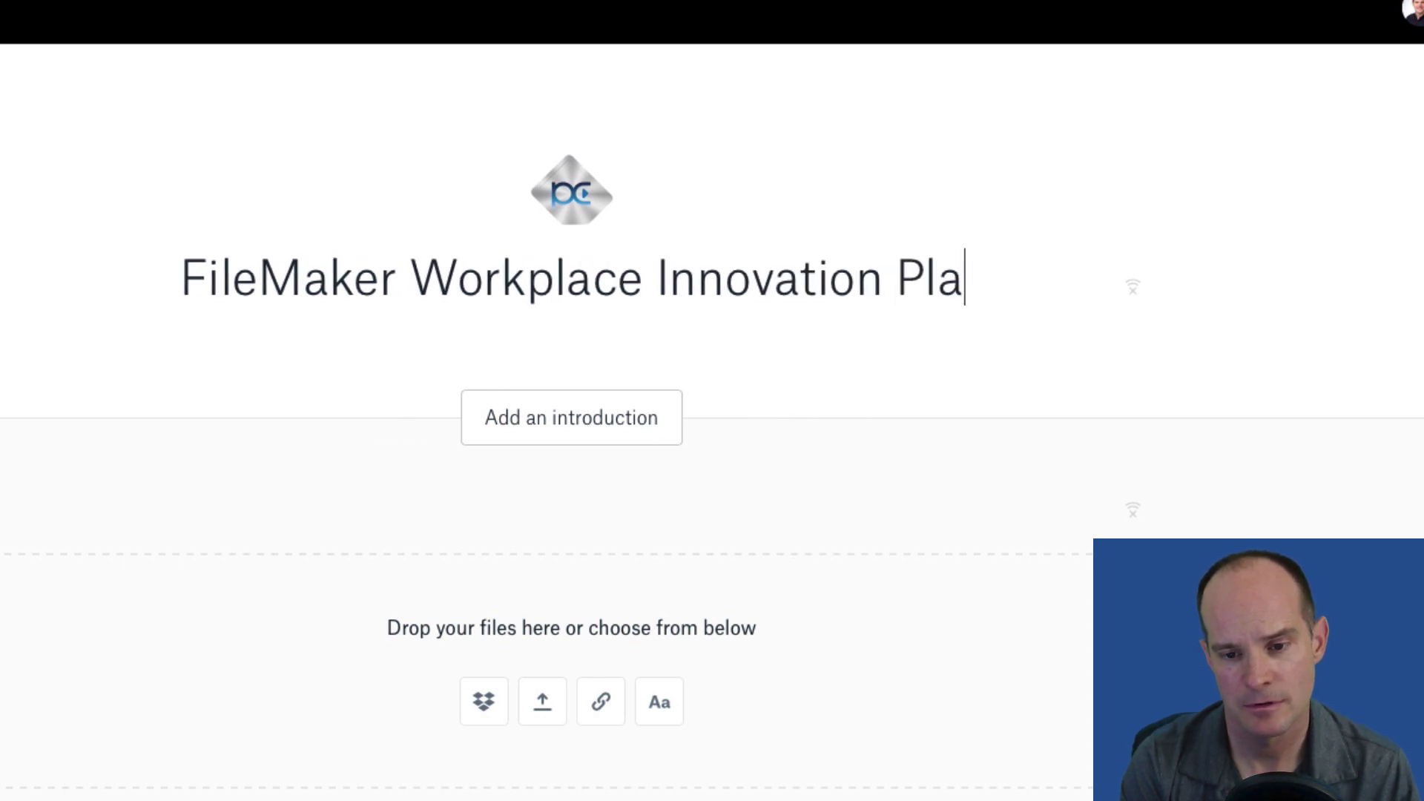
{"action": "type", "text": "tform"}
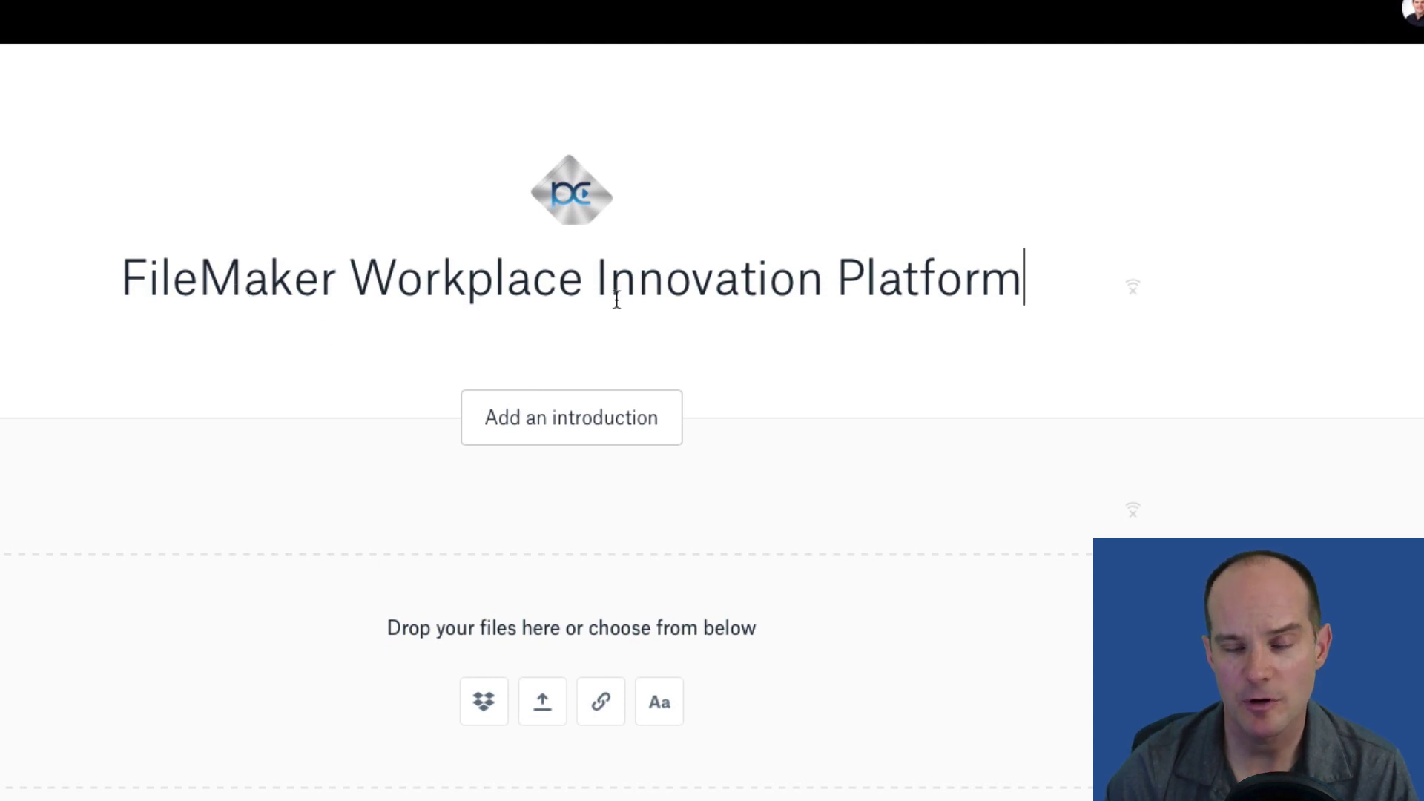
- Write the introduction 'Have a look at FileMaker's New Offering!', fixing typos and capitalisation
{"action": "left_click", "coordinate": [613, 422]}
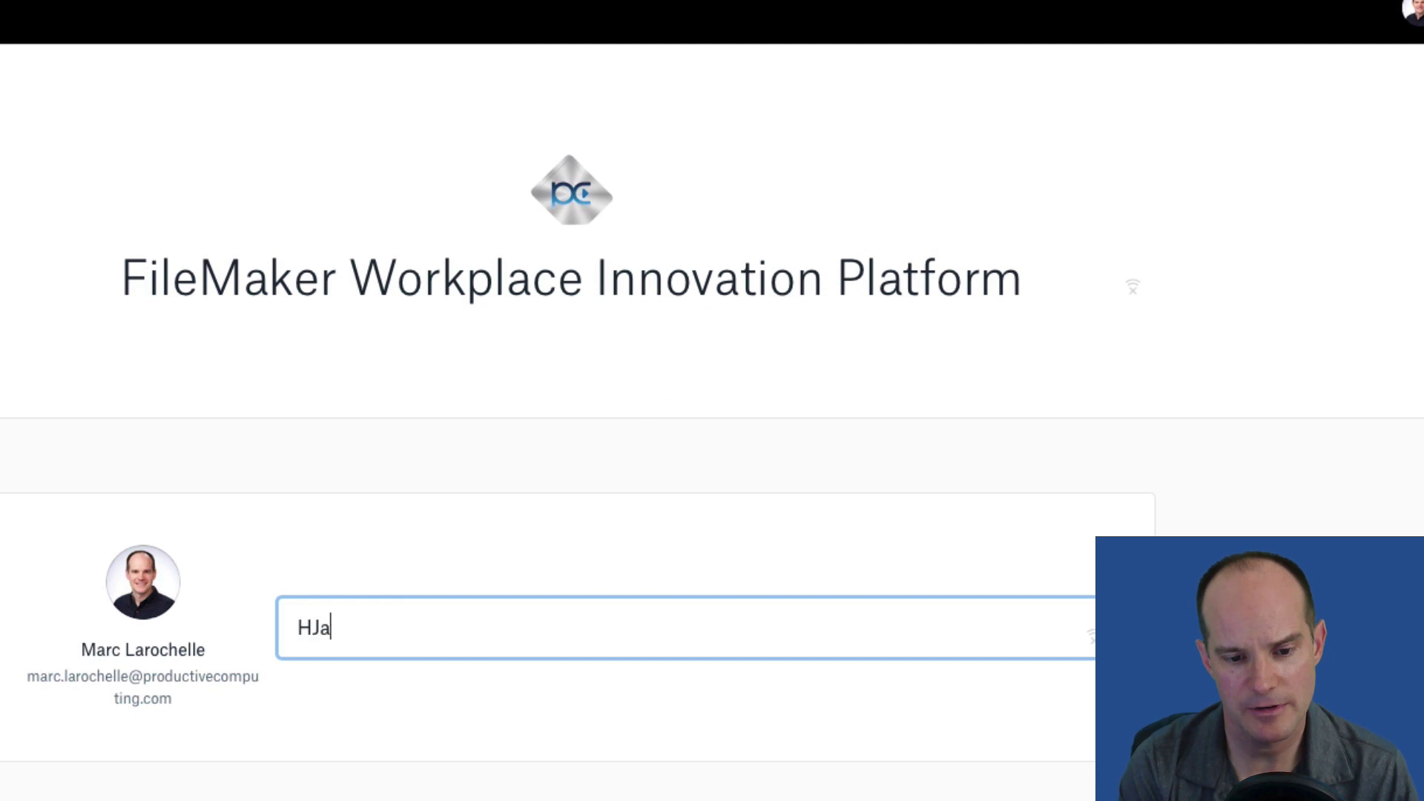
{"action": "type", "text": "Hjave"}
{"action": "key", "text": "BackSpace"}
{"action": "key", "text": "BackSpace"}
{"action": "type", "text": "ave "}
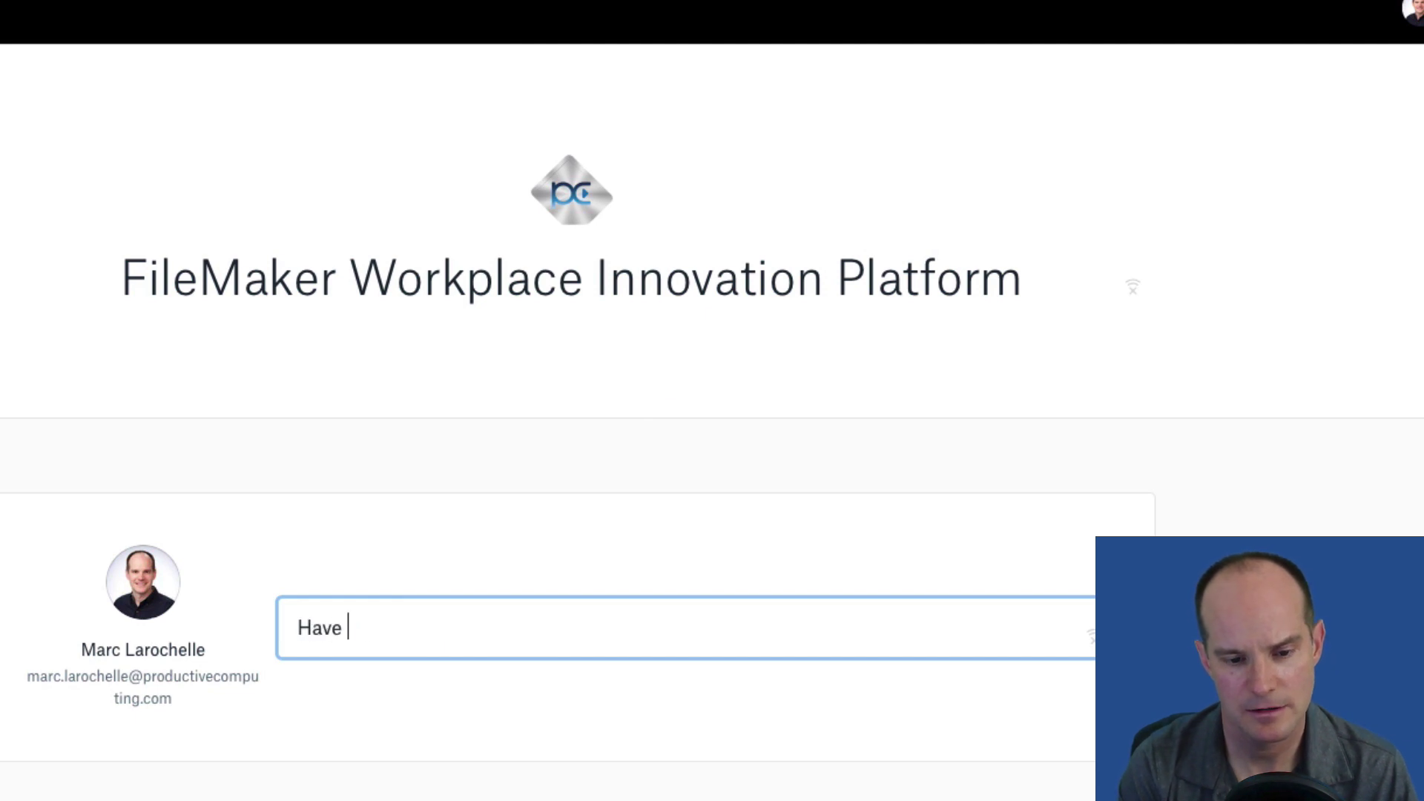
{"action": "type", "text": "a look at our"}
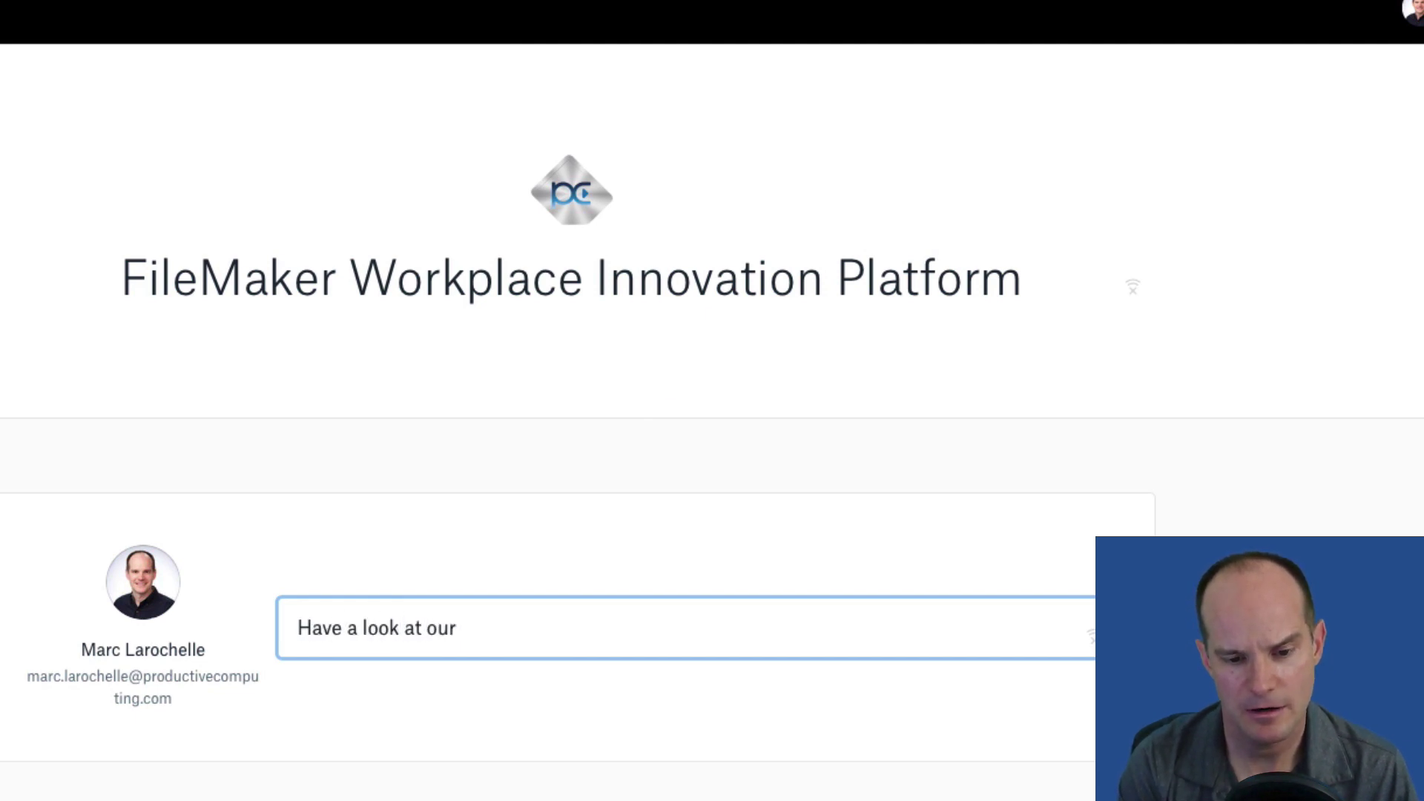
{"action": "type", "text": " n"}
{"action": "key", "text": "ctrl+shift+Left"}
{"action": "key", "text": "ctrl+shift+Left"}
{"action": "key", "text": "ctrl+shift+Left"}
{"action": "type", "text": "at FileMae"}
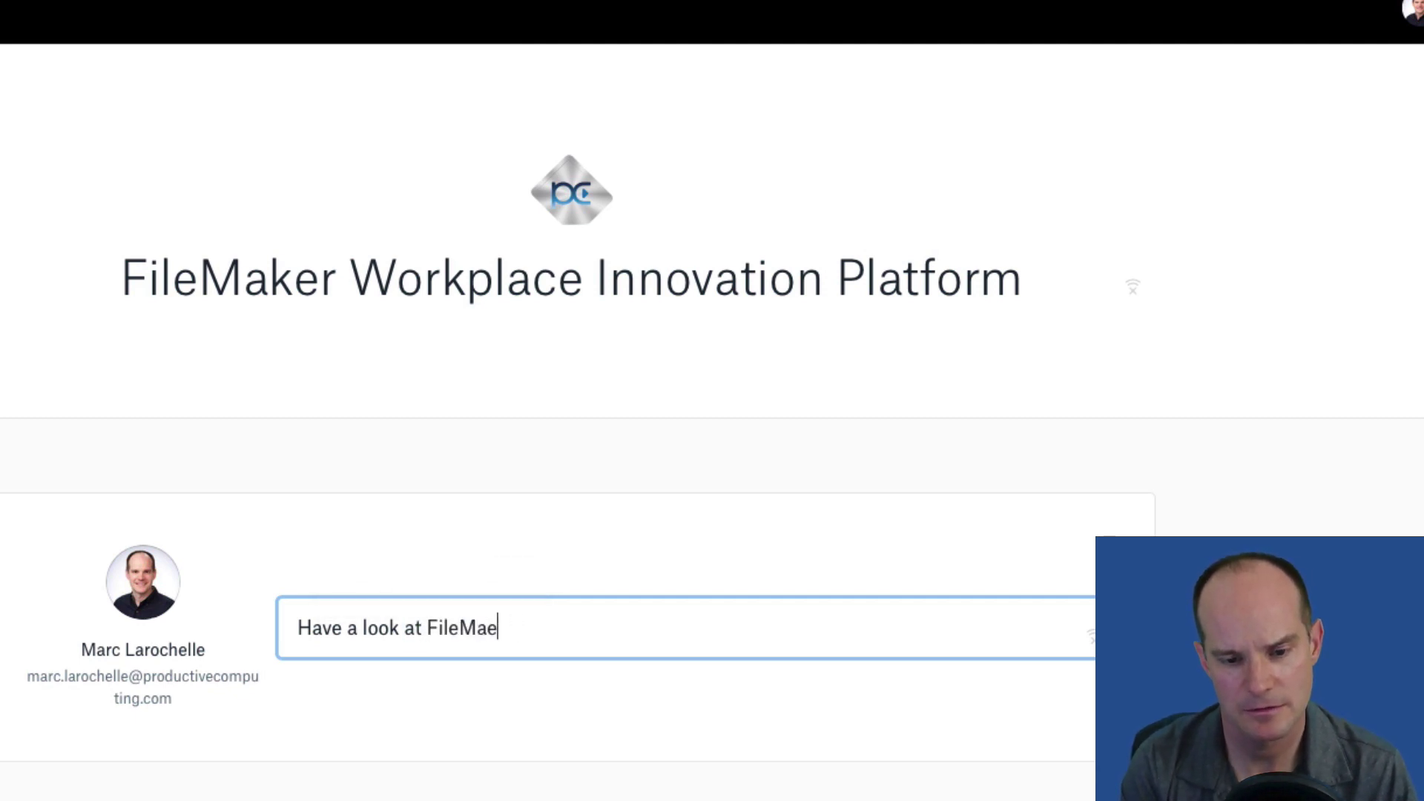
{"action": "type", "text": "kr's new offering!"}
{"action": "key", "text": "ctrl+Left"}
{"action": "key", "text": "ctrl+Left"}
{"action": "key", "text": "ctrl+Right"}
{"action": "key", "text": "Delete"}
{"action": "type", "text": "O"}
{"action": "key", "text": "ctrl+Left"}
{"action": "key", "text": "ctrl+Left"}
{"action": "key", "text": "Delete"}
{"action": "type", "text": "N"}
{"action": "key", "text": "Escape"}
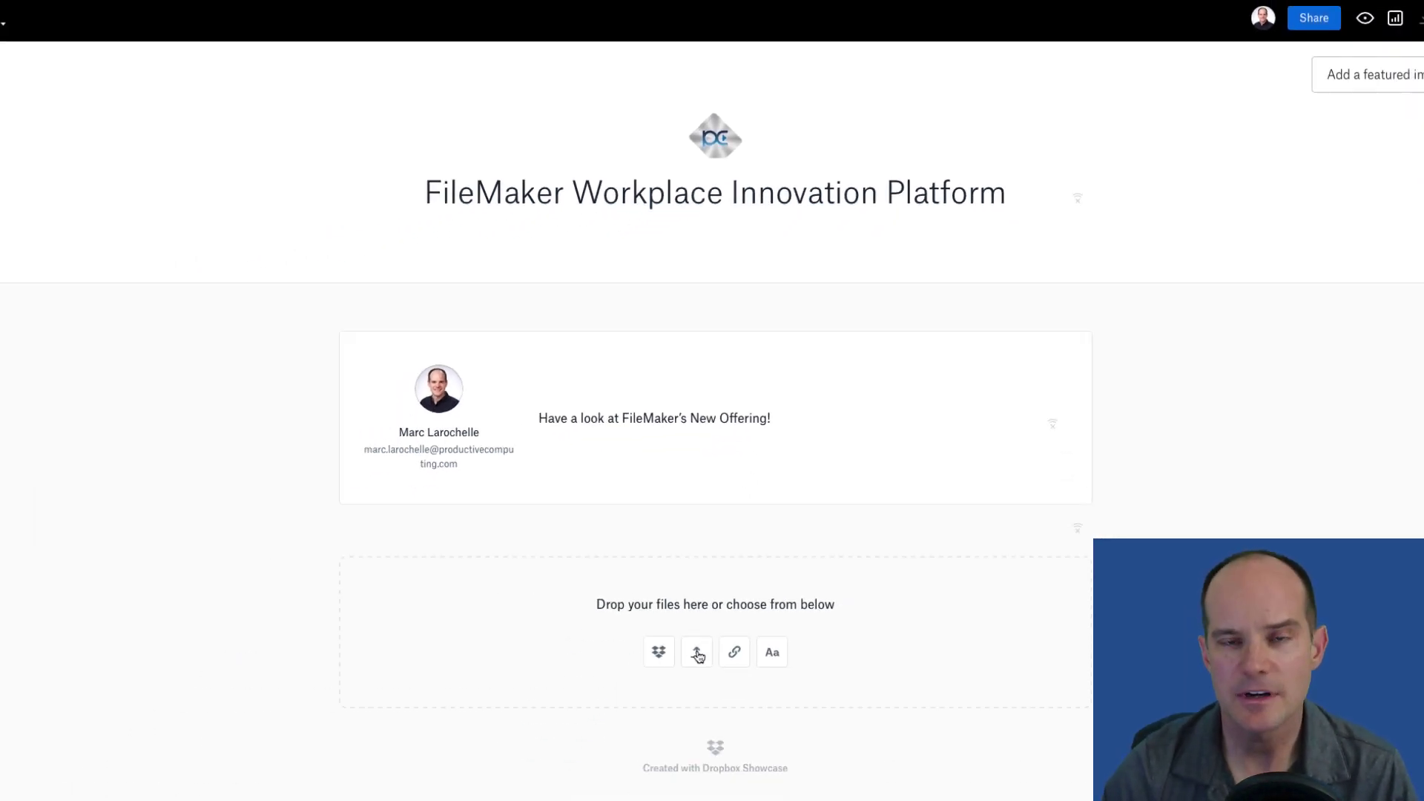
- Upload WIP Video.mp4 to the showcase
{"action": "left_click", "coordinate": [698, 656]}
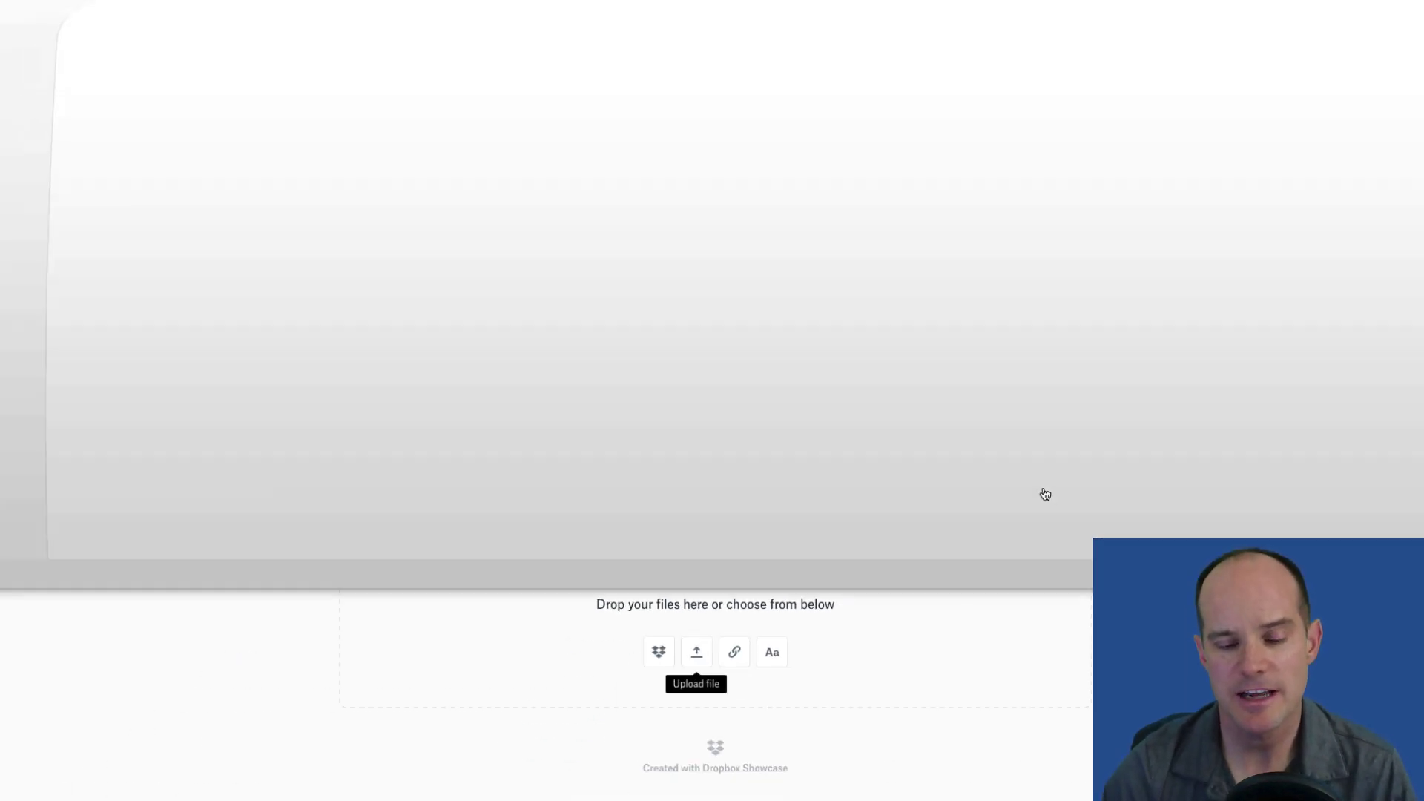
{"action": "key", "text": "Escape"}
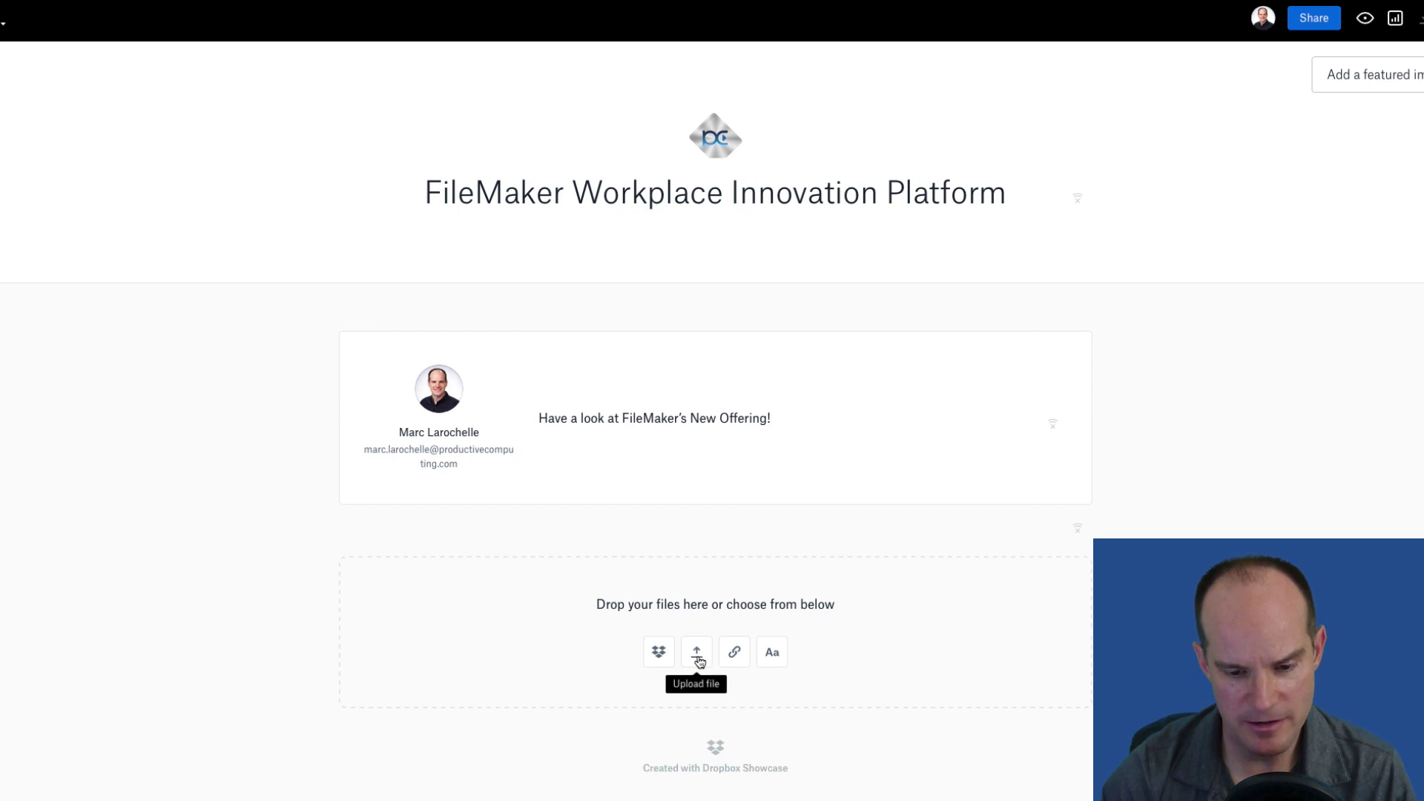
{"action": "left_click", "coordinate": [697, 656]}
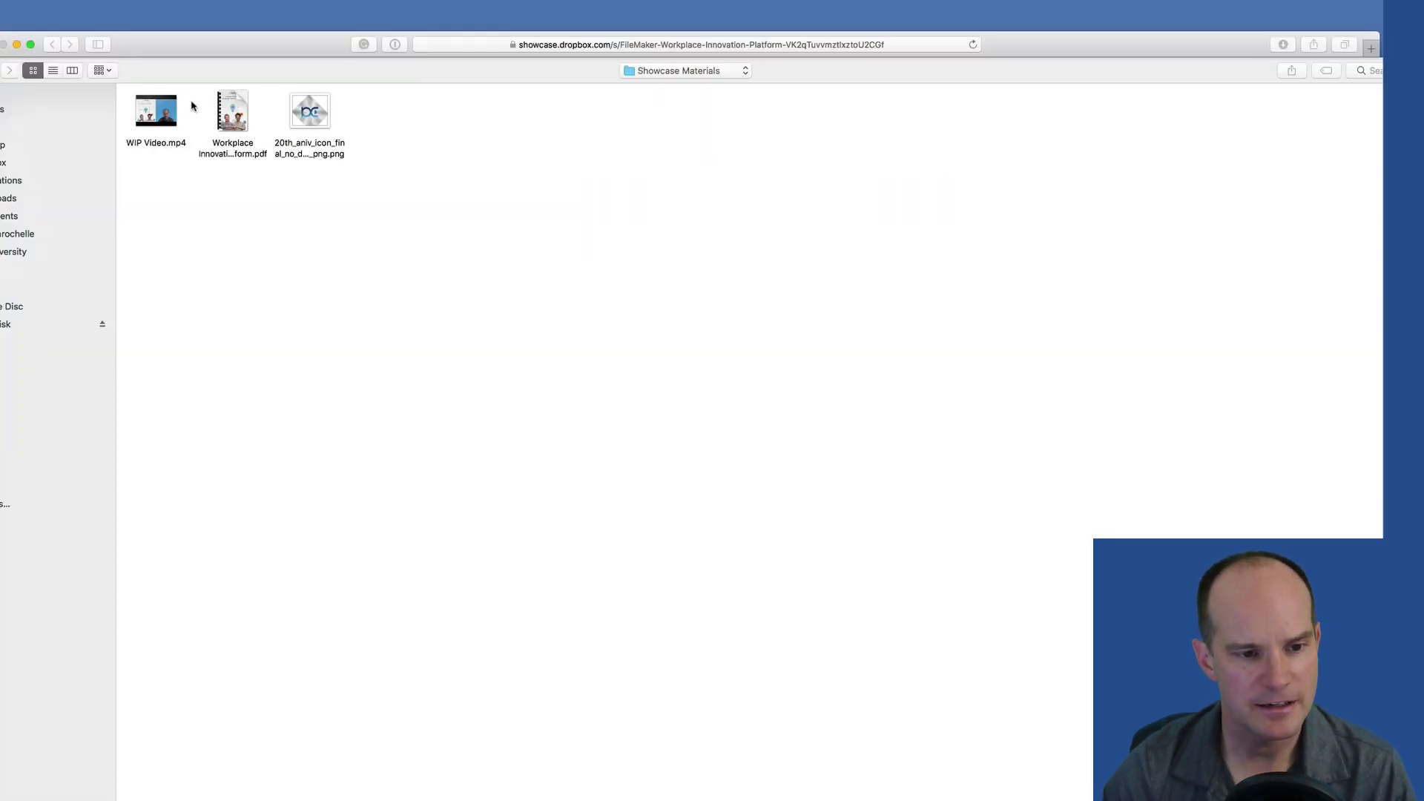
{"action": "left_click", "coordinate": [164, 104]}
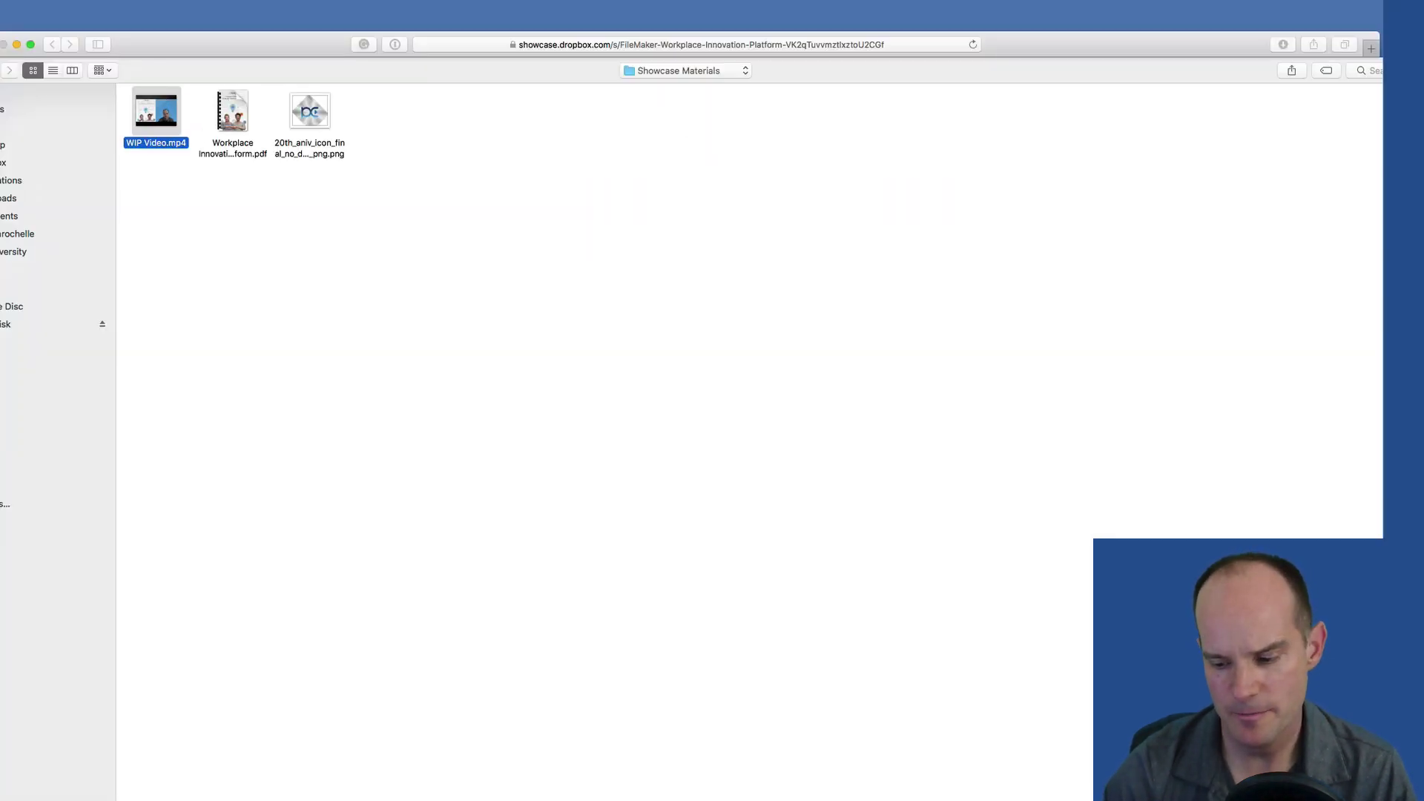
{"action": "key", "text": "Return"}
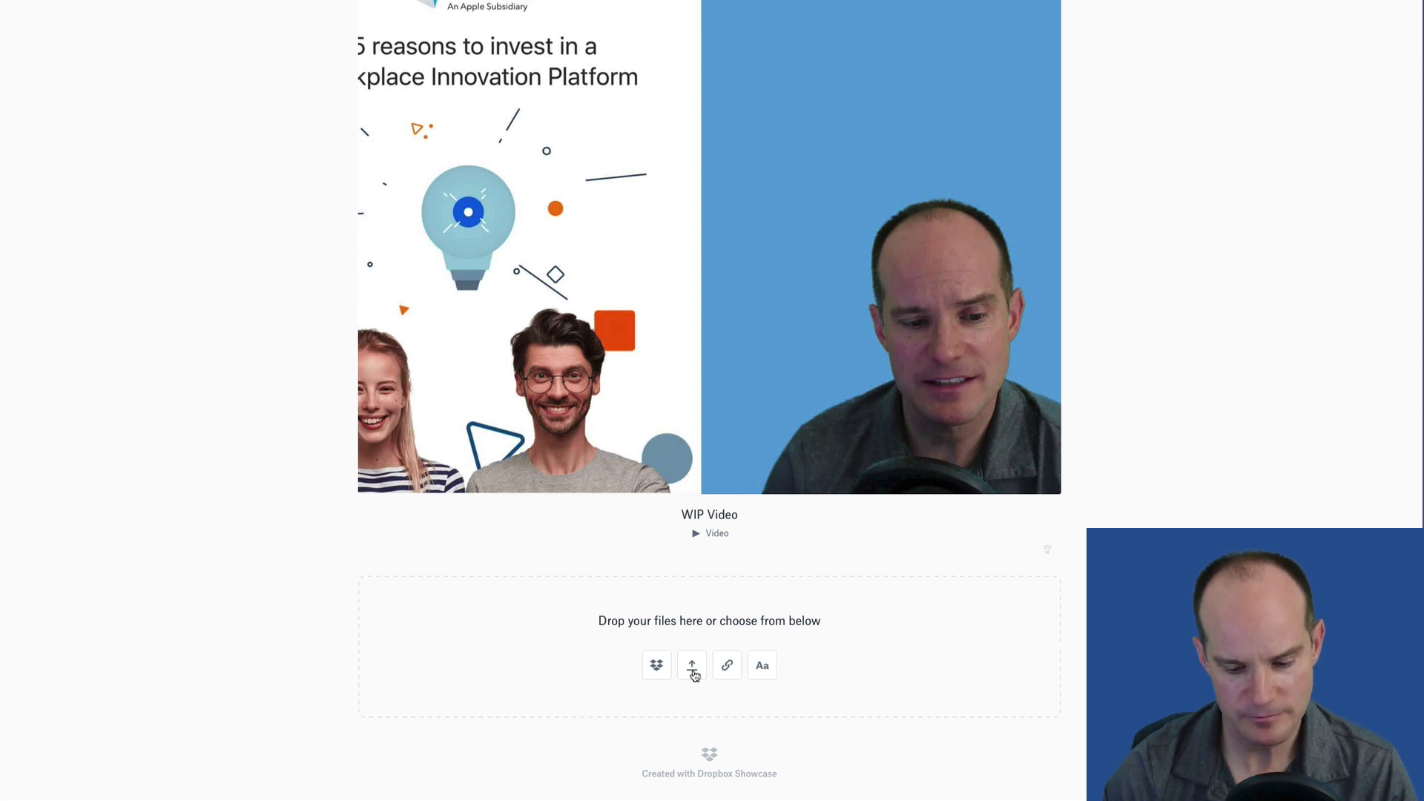
- Upload the Workplace Innovation Platform PDF to the showcase
{"action": "left_click", "coordinate": [692, 668]}
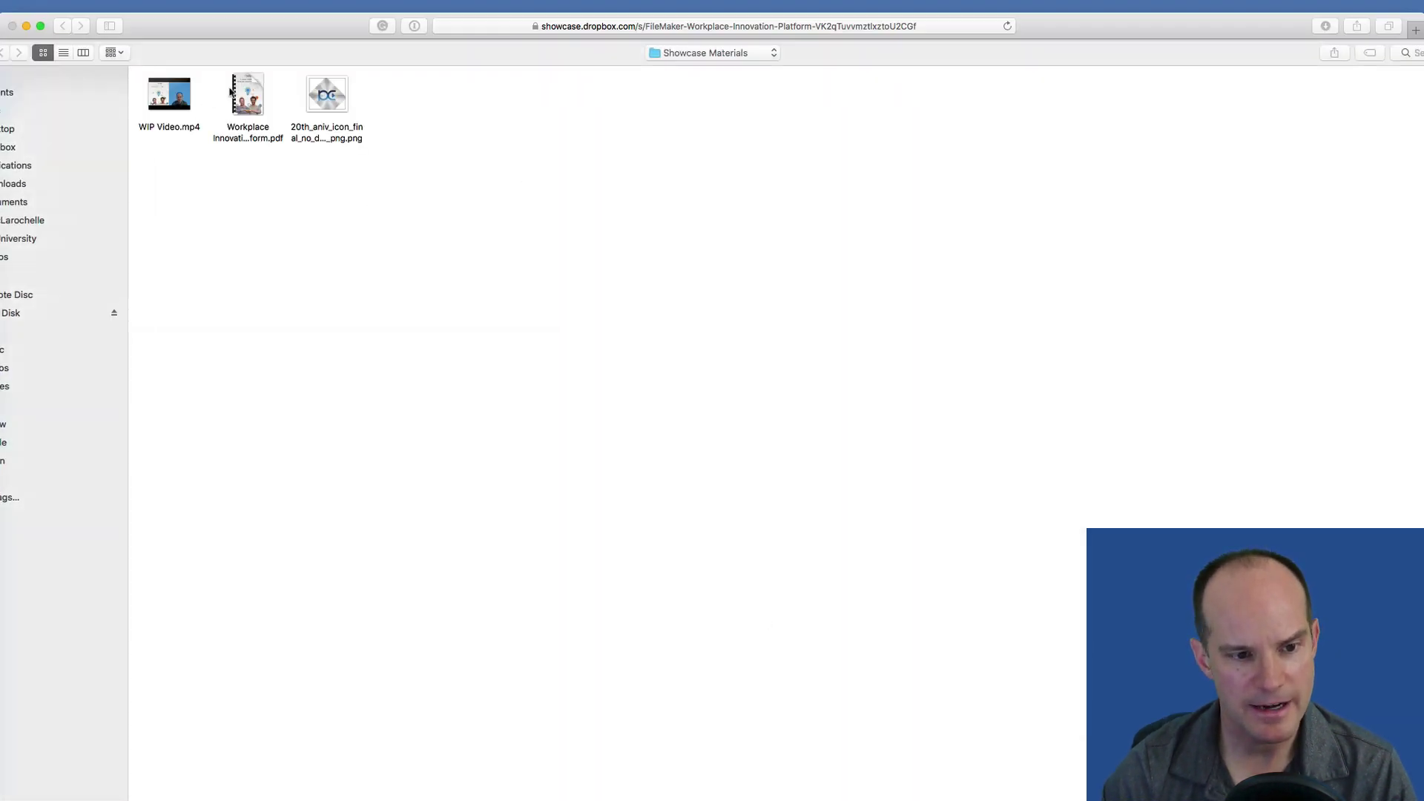
{"action": "left_click", "coordinate": [247, 95]}
{"action": "key", "text": "Return"}
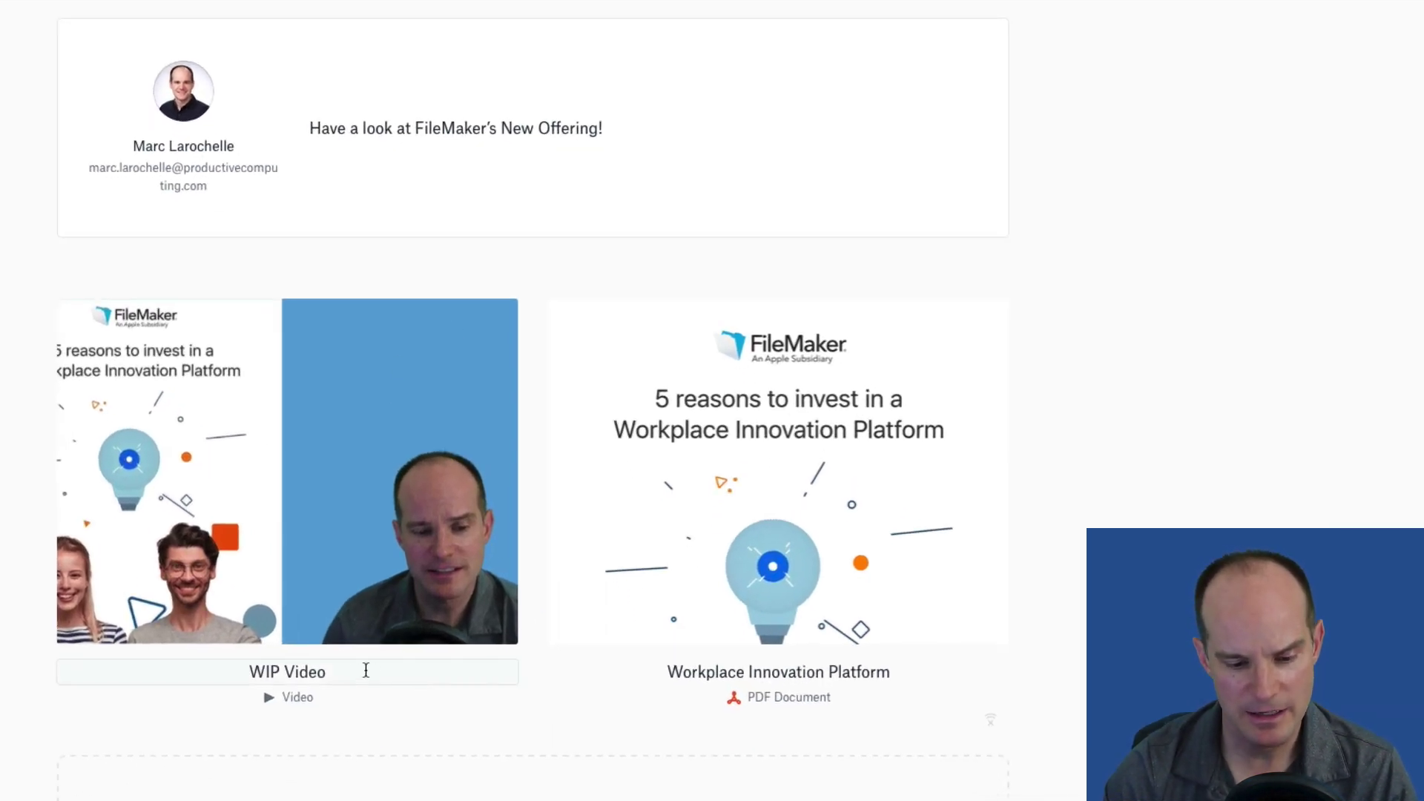
- Rename the WIP Video title to 'Overview Video'
{"action": "left_click", "coordinate": [359, 671]}
{"action": "left_click_drag", "start_coordinate": [359, 671], "coordinate": [169, 669]}
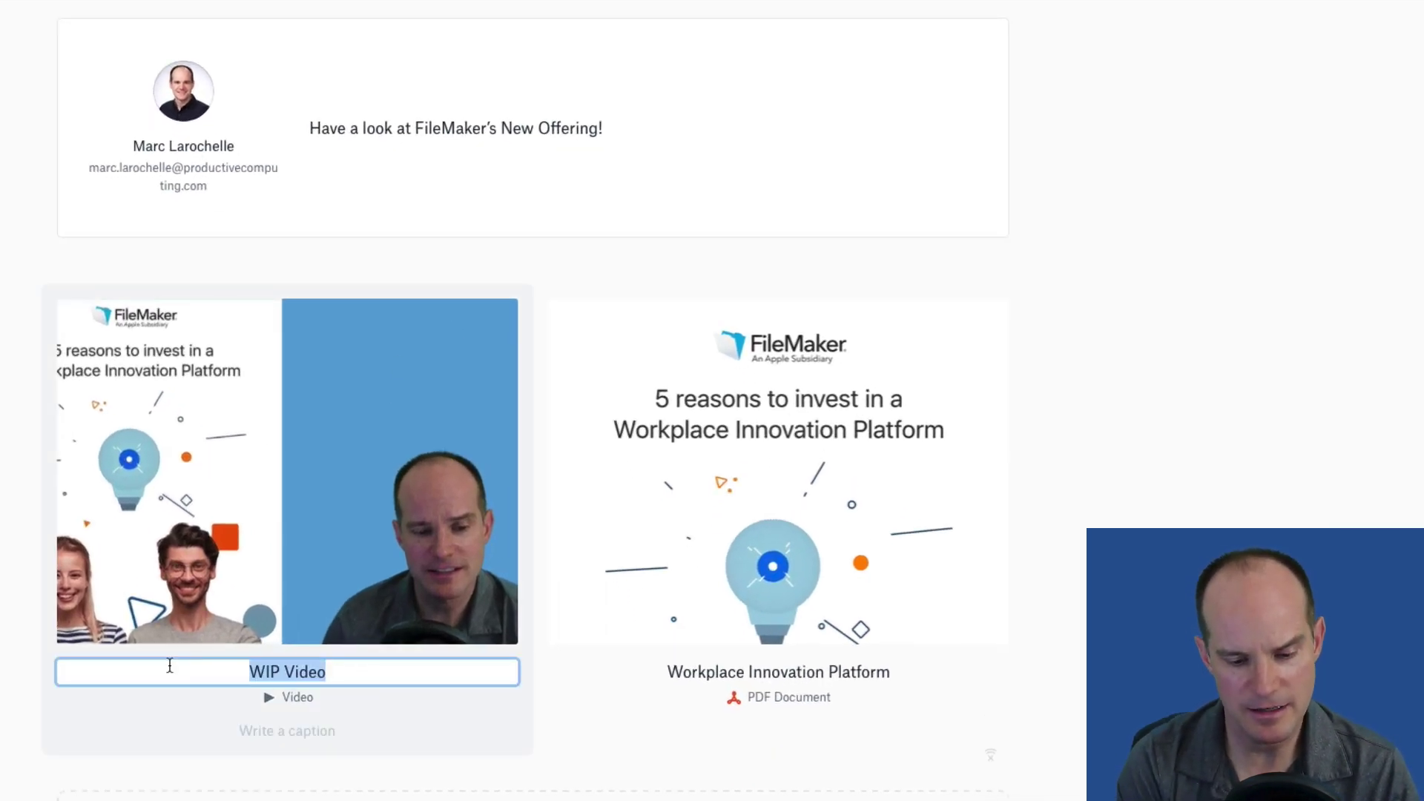
{"action": "type", "text": "Demo Video"}
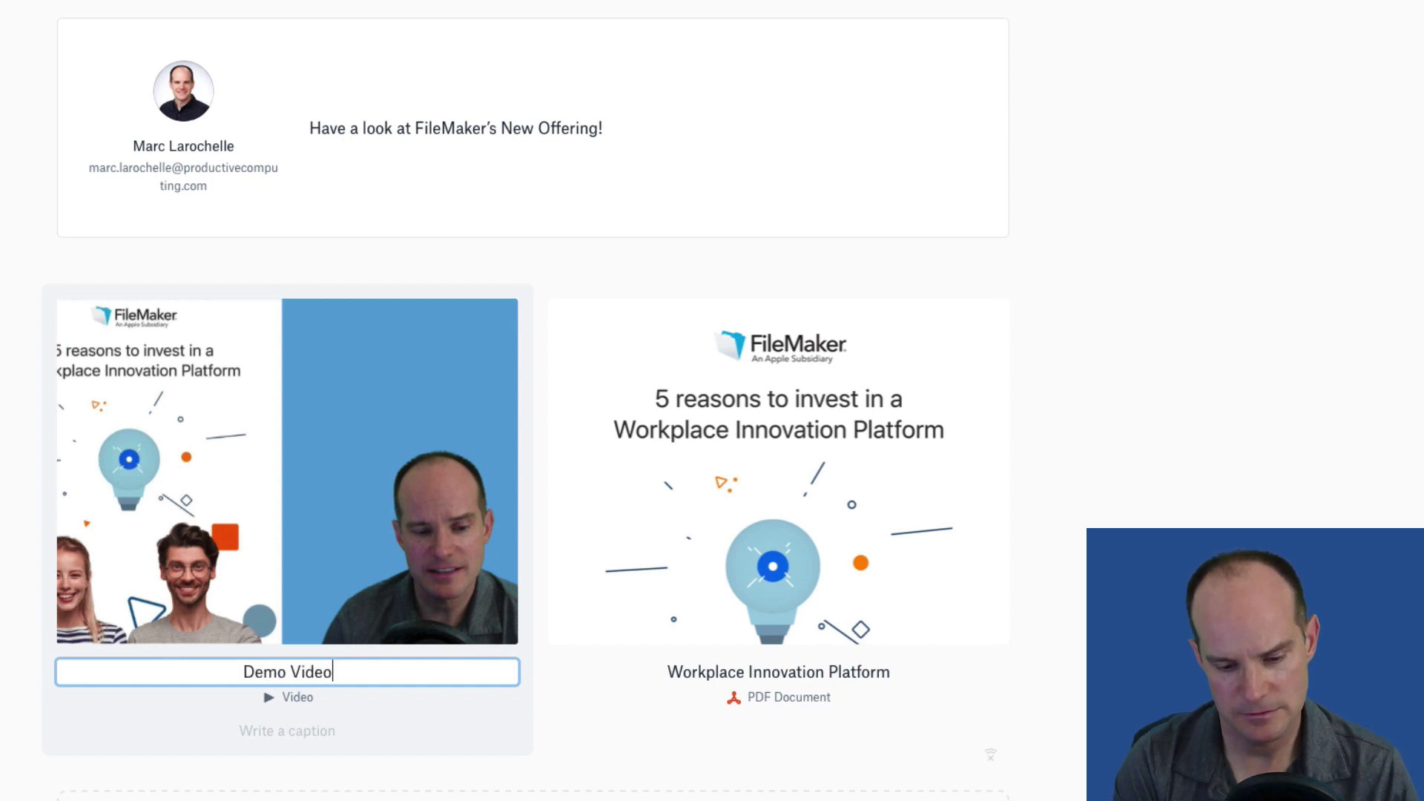
{"action": "key", "text": "ctrl+a"}
{"action": "type", "text": "Overvi"}
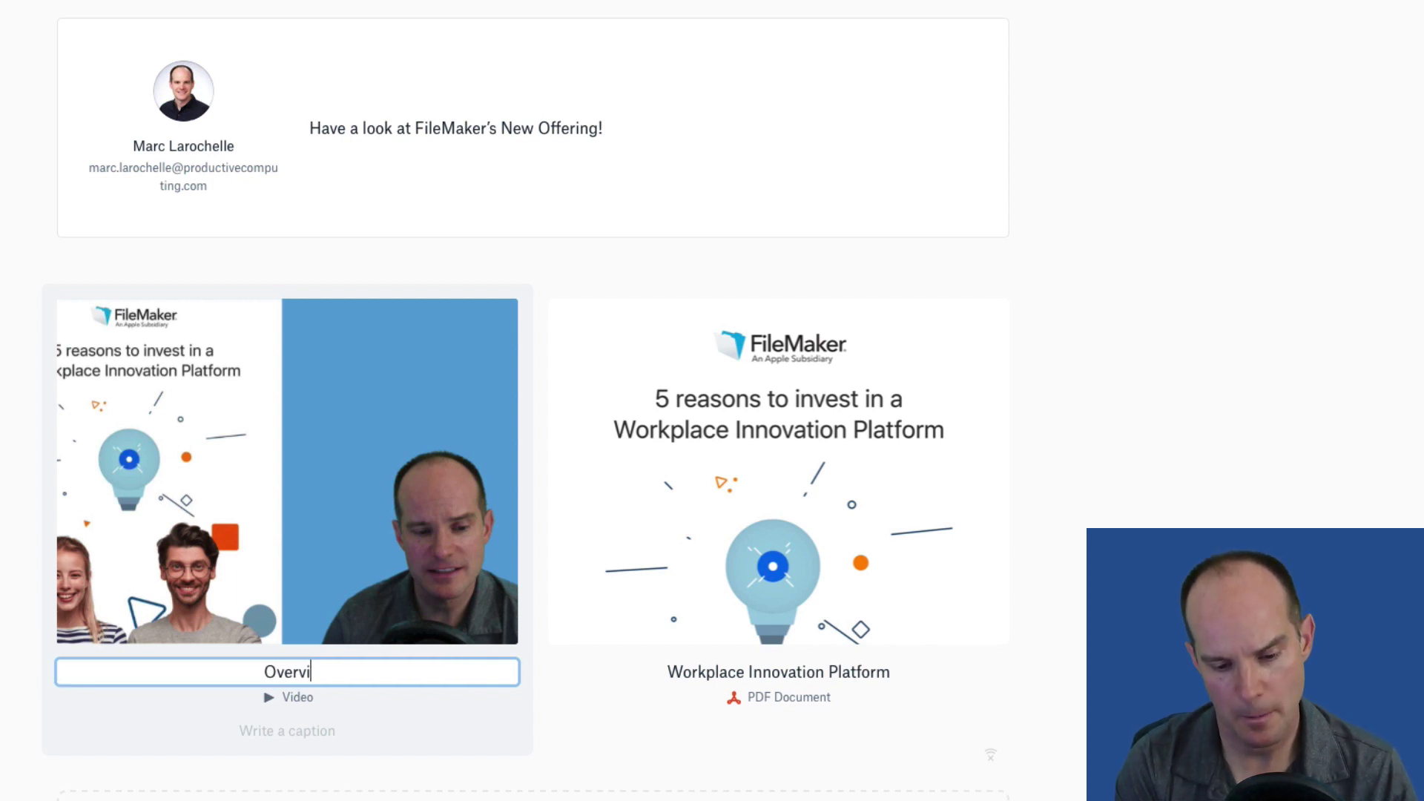
{"action": "type", "text": "ew Video"}
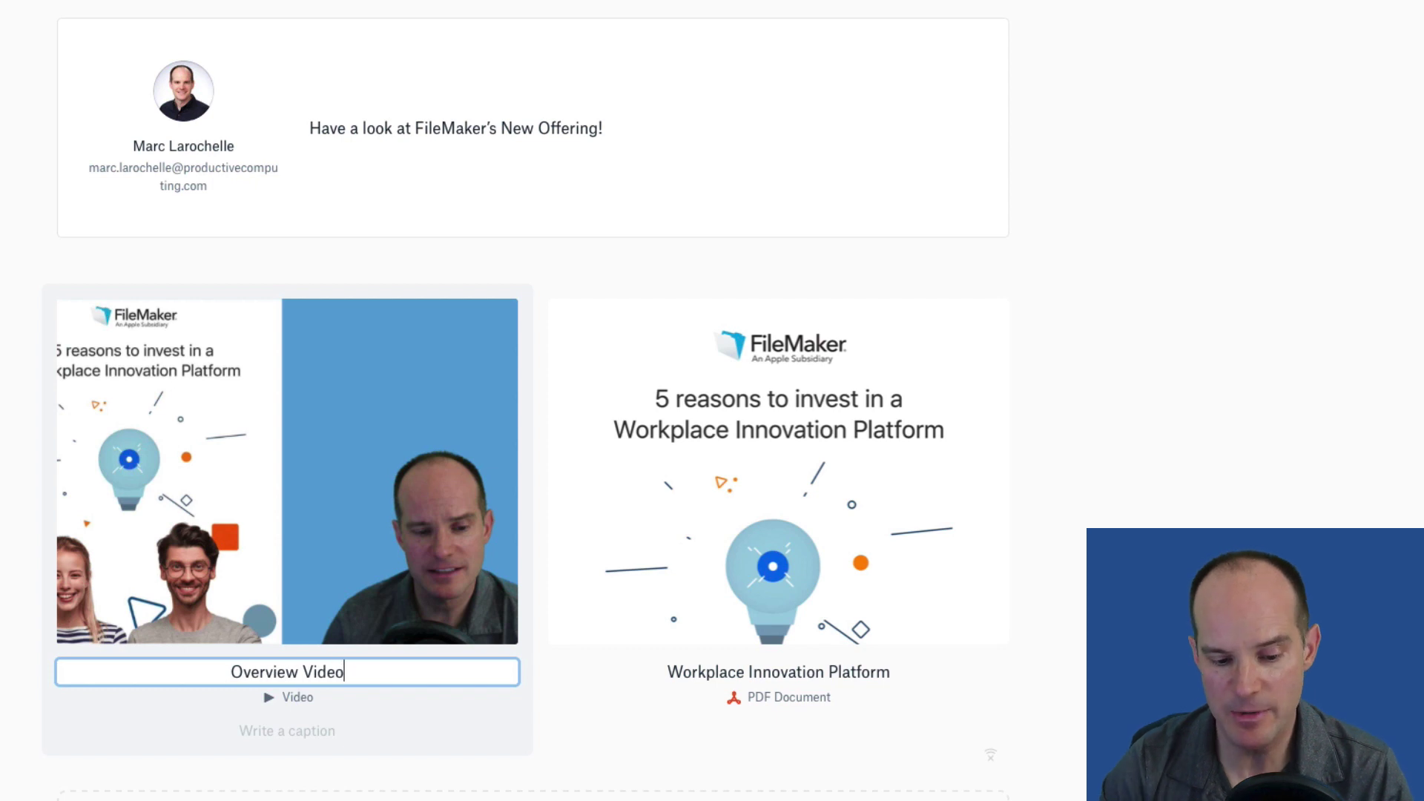
- Add a video caption saying it shows the presenter explaining
{"action": "left_click", "coordinate": [323, 739]}
{"action": "type", "text": "This video shows "}
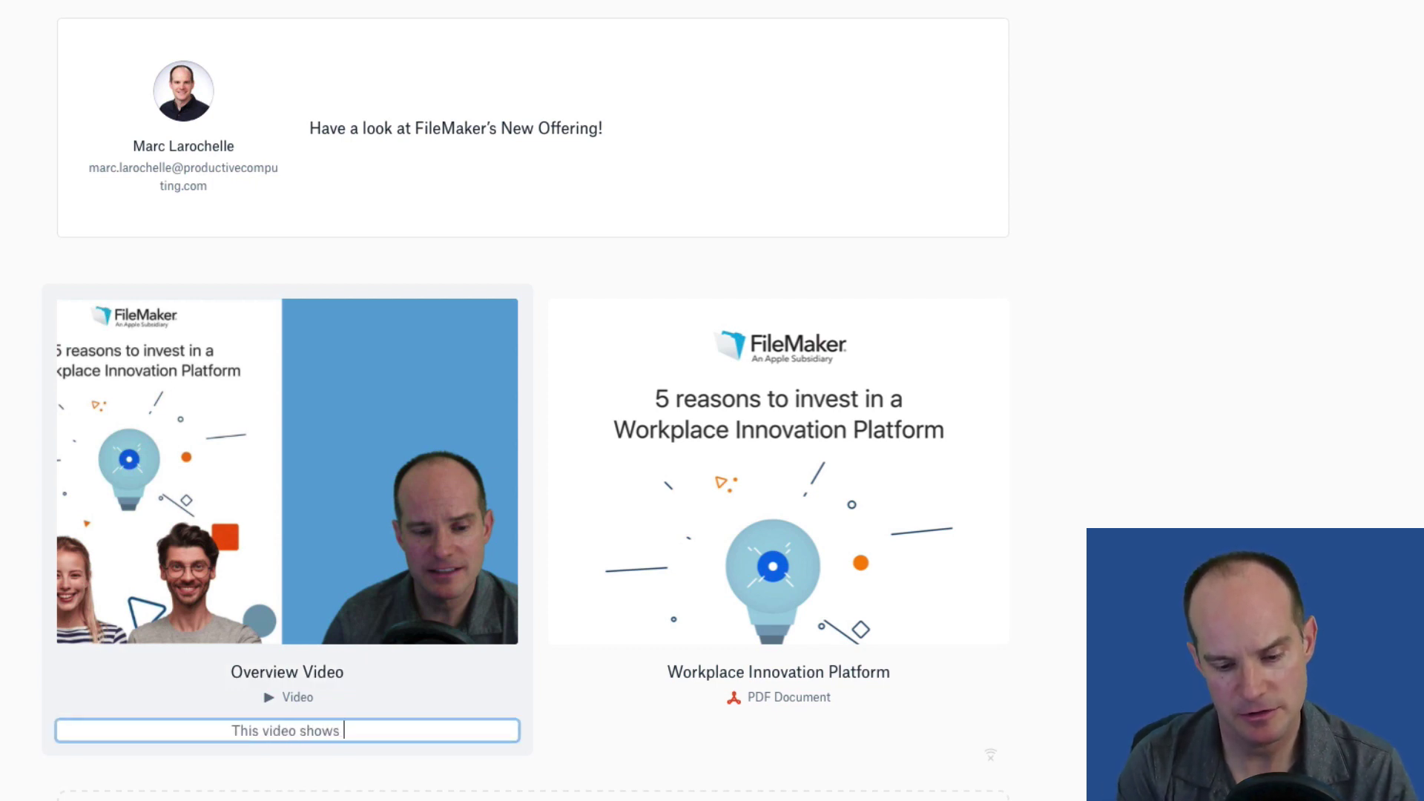
{"action": "type", "text": "Marc explaining..."}
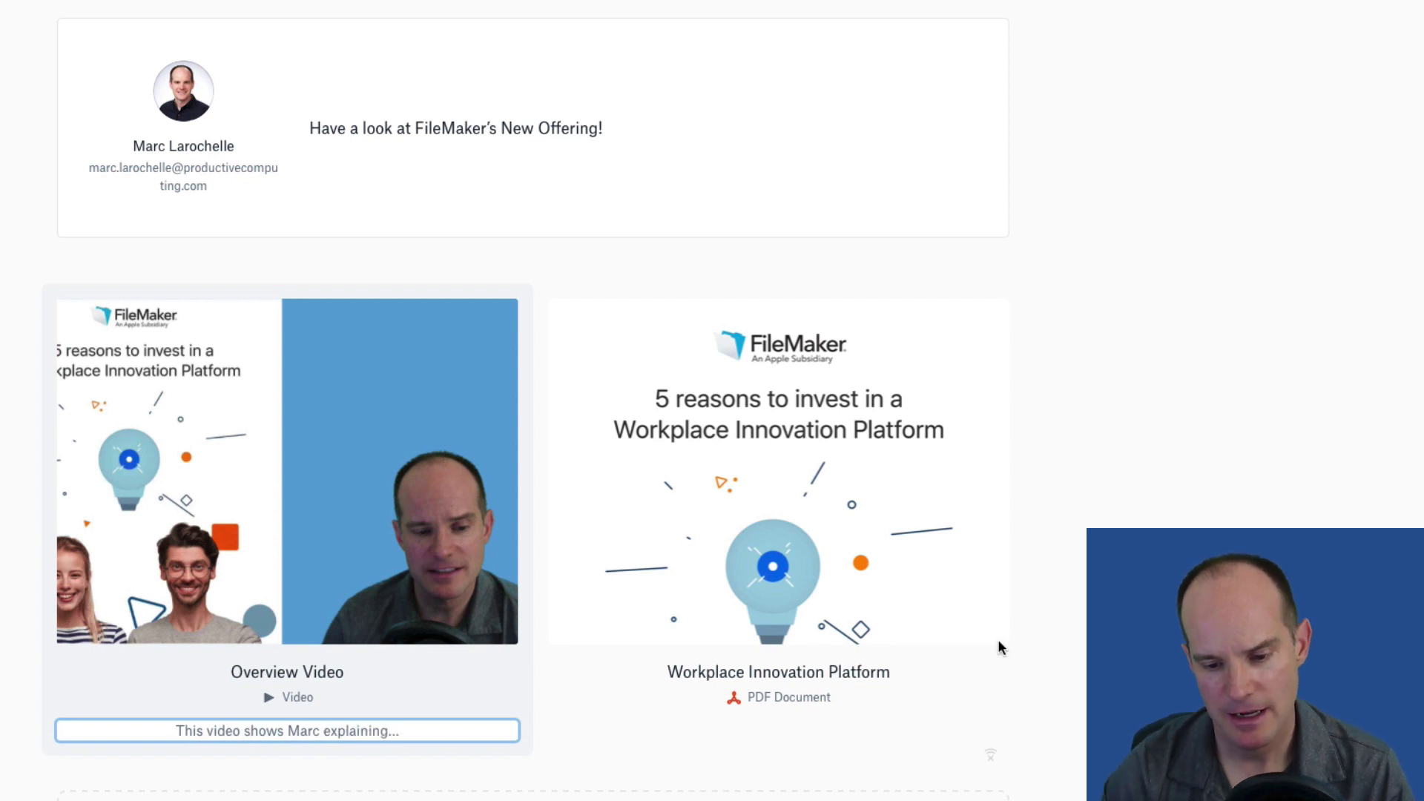
{"action": "key", "text": "Return"}
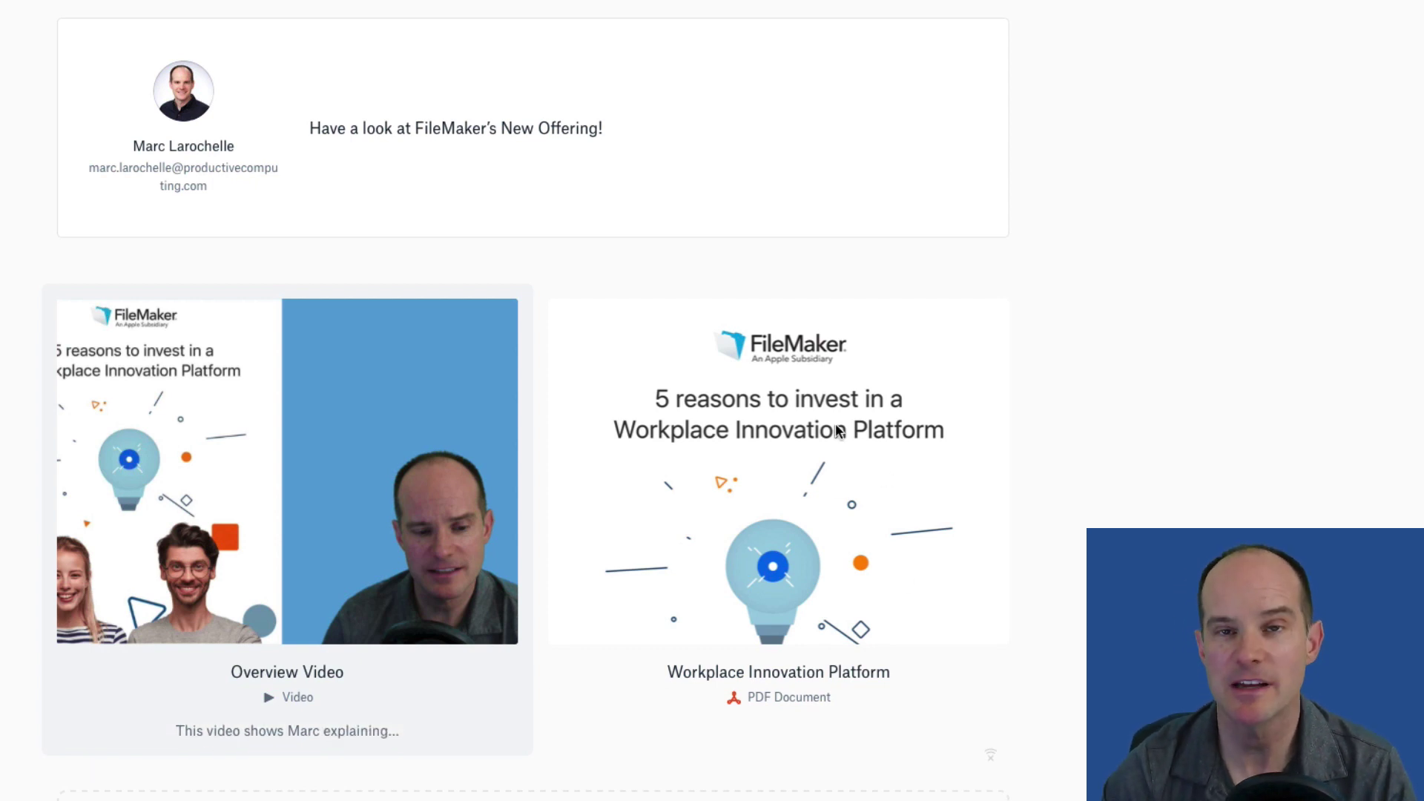
{"action": "left_click", "coordinate": [734, 680]}
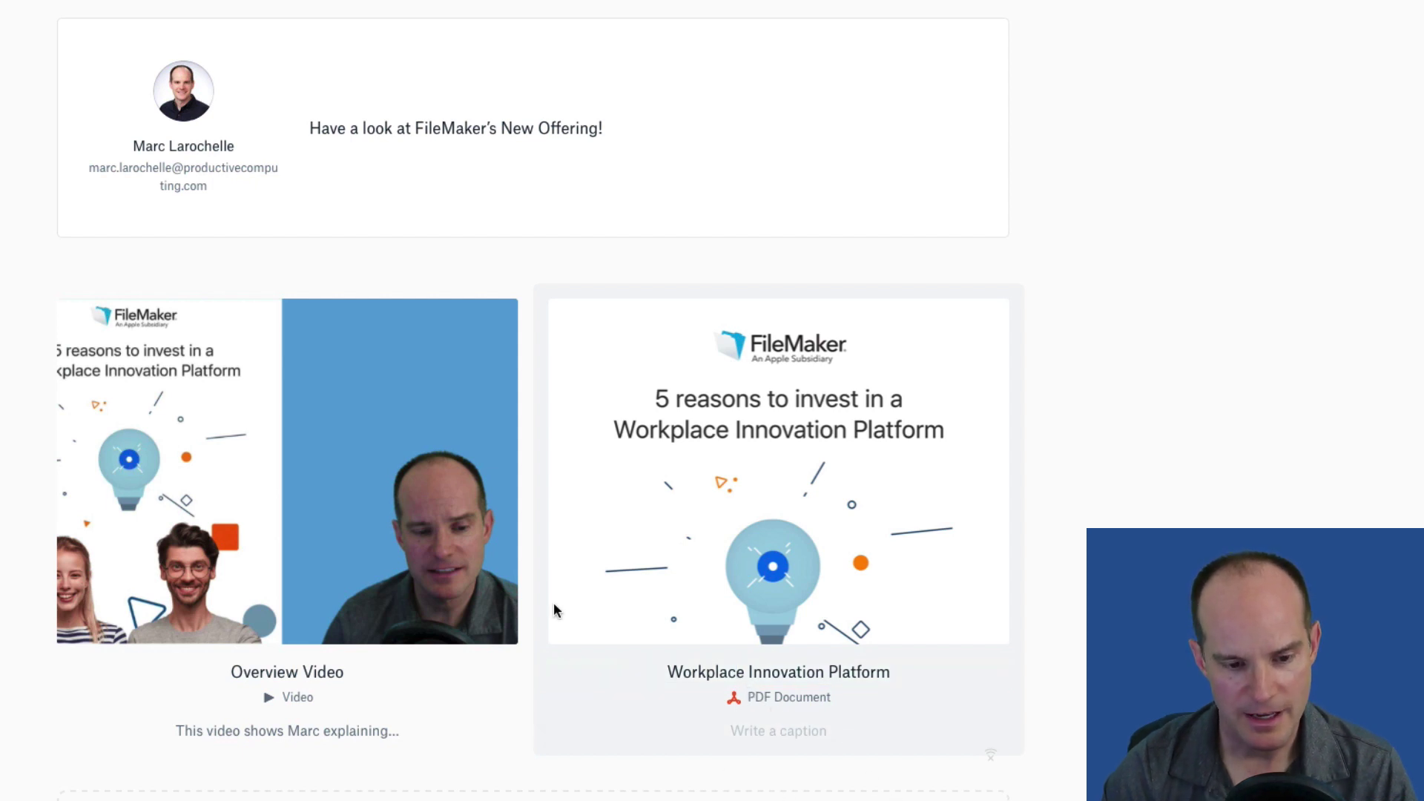
- Left-align the Overview Video card so the PDF spans full width, then check the layout
{"action": "left_click", "coordinate": [362, 305]}
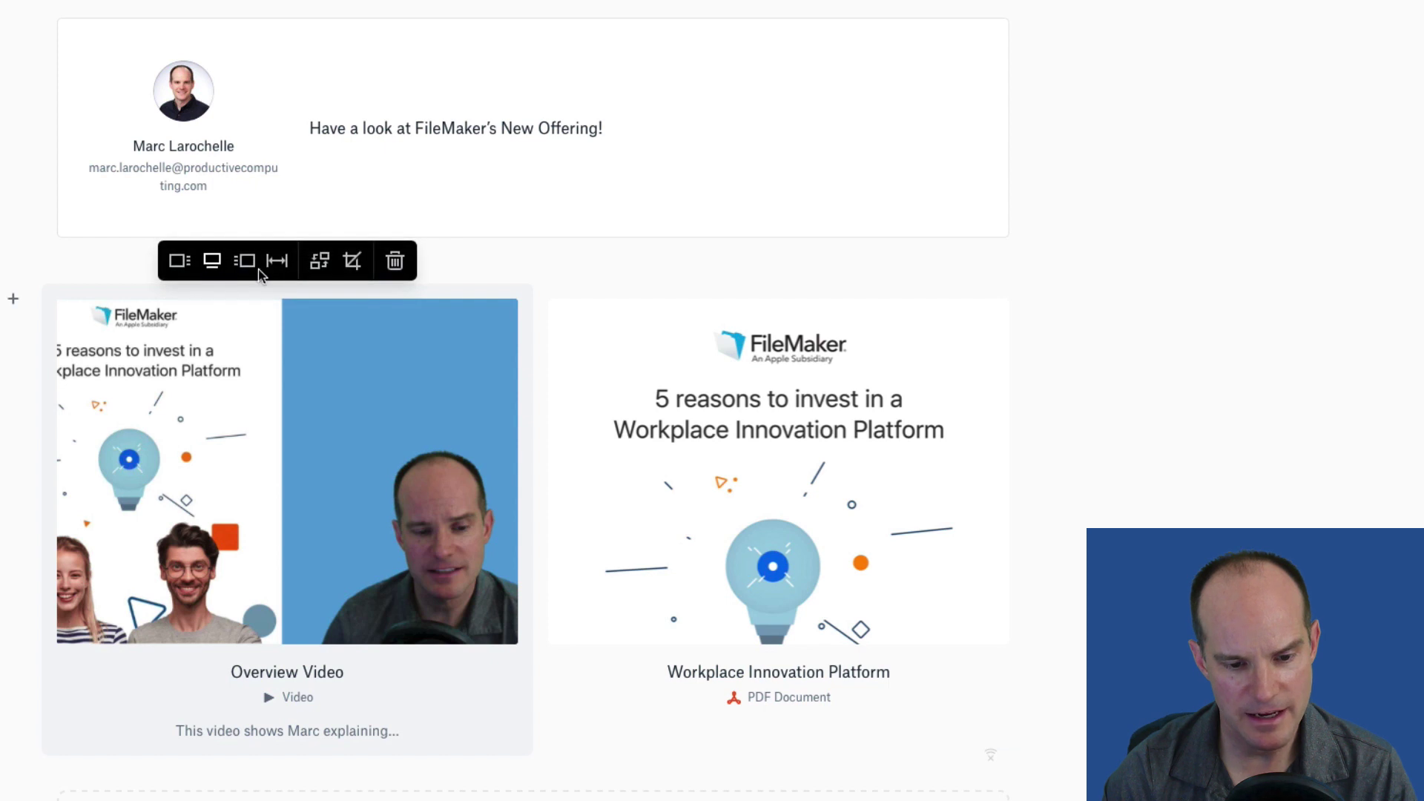
{"action": "left_click", "coordinate": [178, 261]}
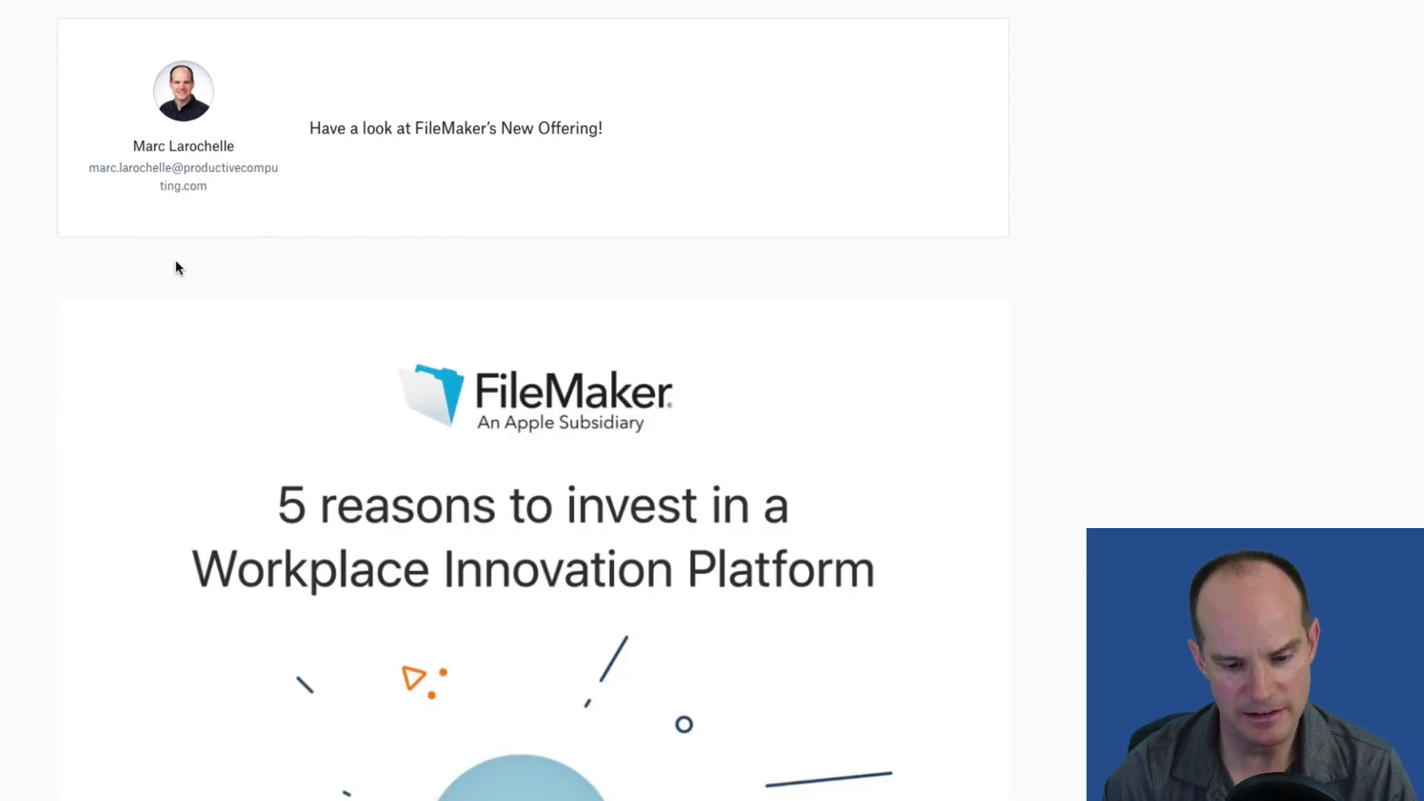
{"action": "scroll", "coordinate": [324, 401], "scroll_direction": "down", "scroll_amount": 6}
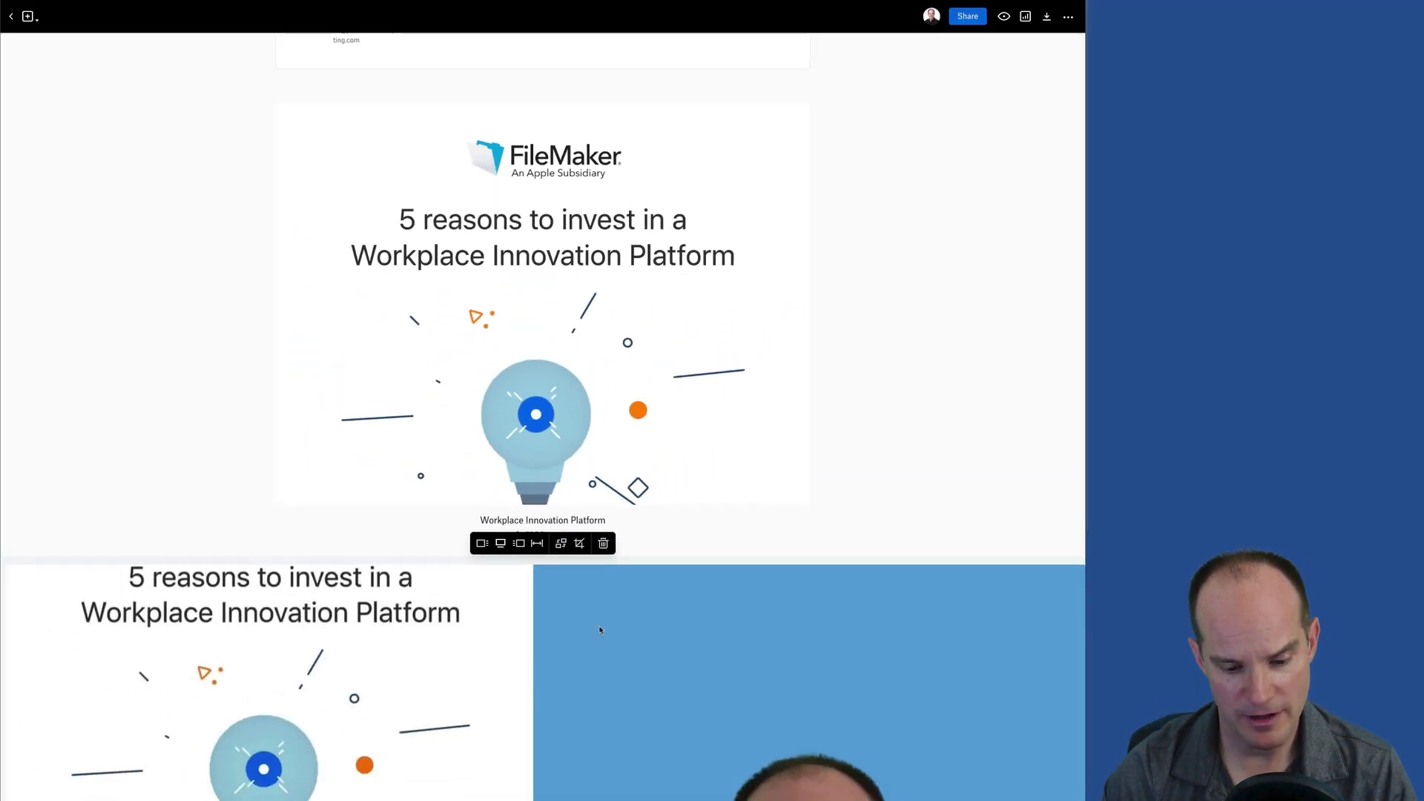
{"action": "scroll", "coordinate": [600, 630], "scroll_direction": "down", "scroll_amount": 3}
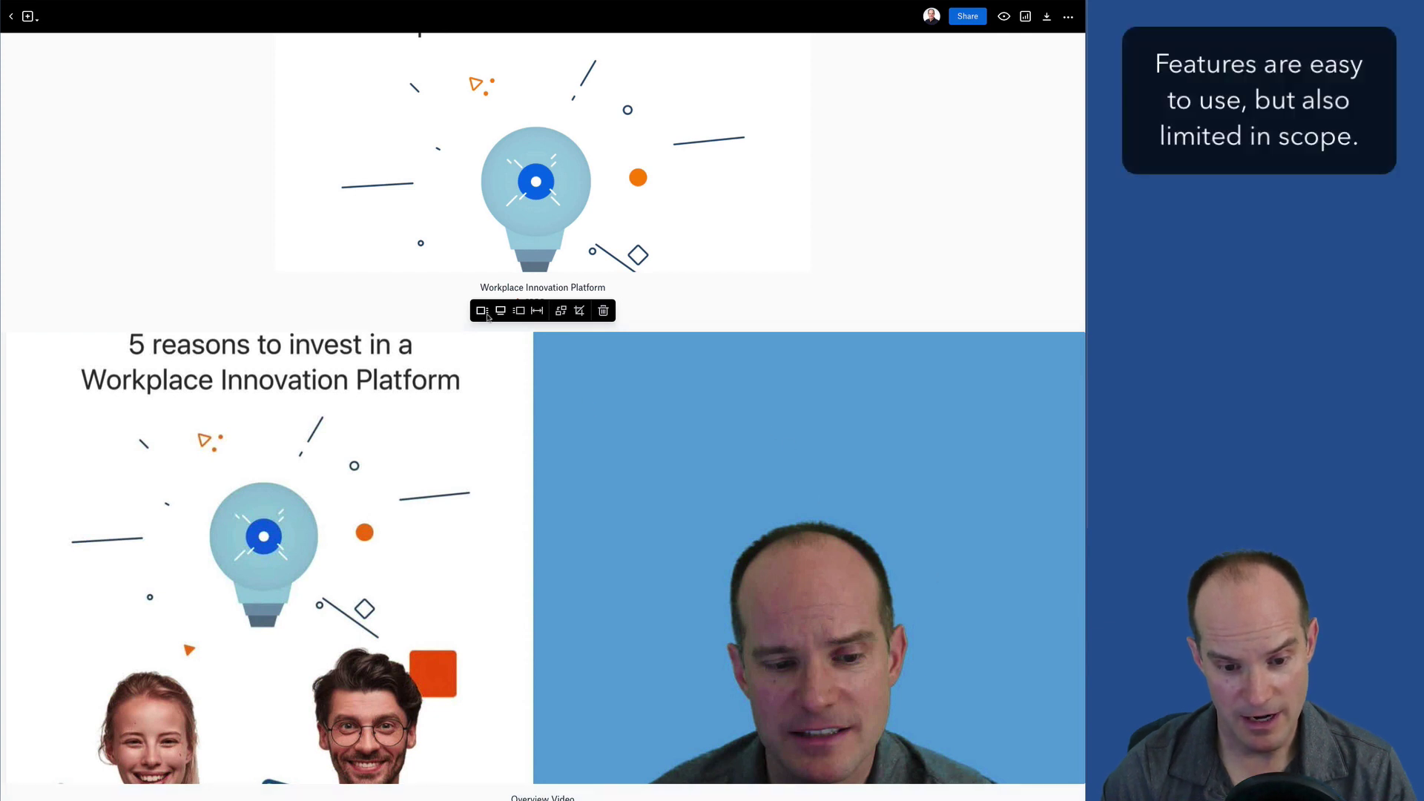
{"action": "scroll", "coordinate": [591, 402], "scroll_direction": "up", "scroll_amount": 7}
{"action": "scroll", "coordinate": [535, 434], "scroll_direction": "down", "scroll_amount": 4}
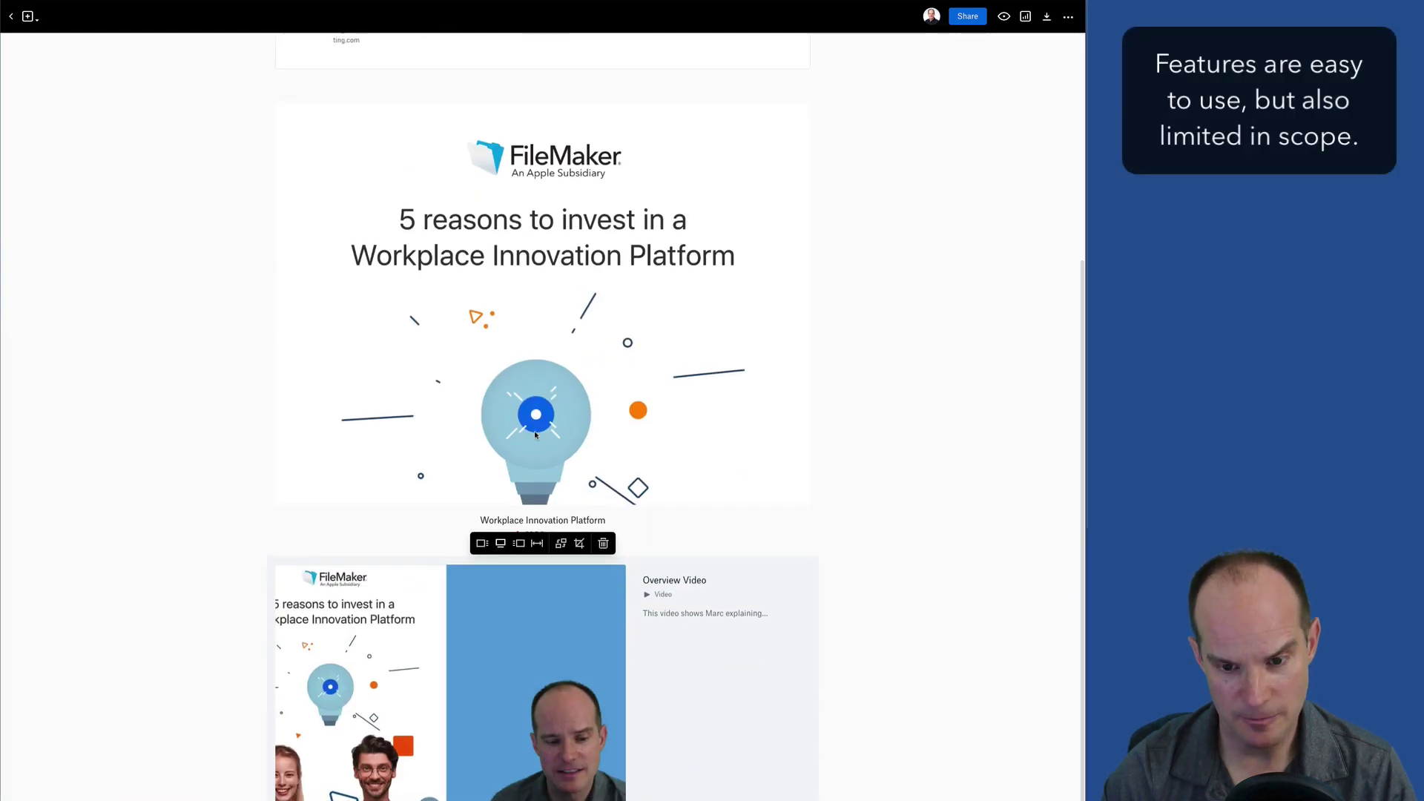
{"action": "scroll", "coordinate": [536, 435], "scroll_direction": "up", "scroll_amount": 4}
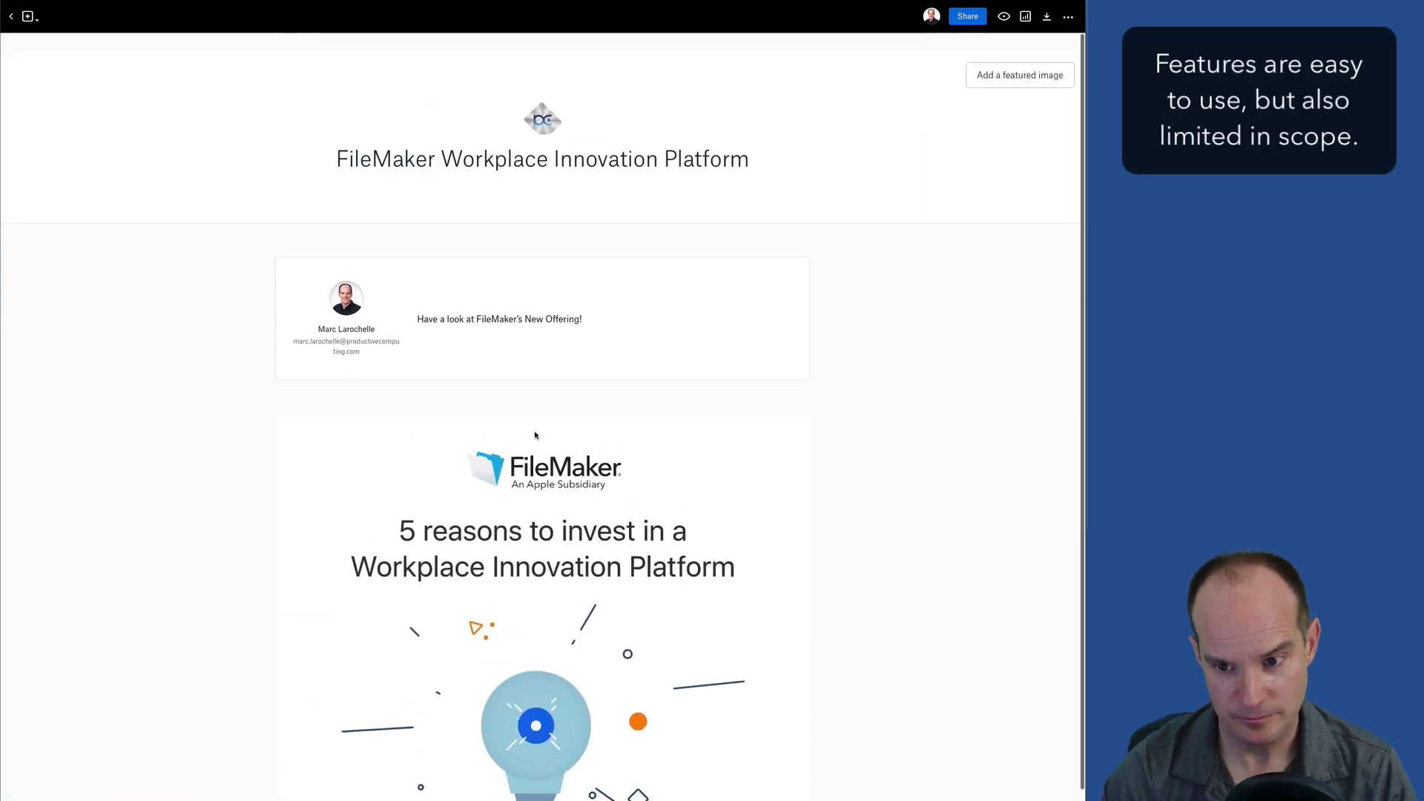
{"action": "left_click", "coordinate": [1005, 17]}
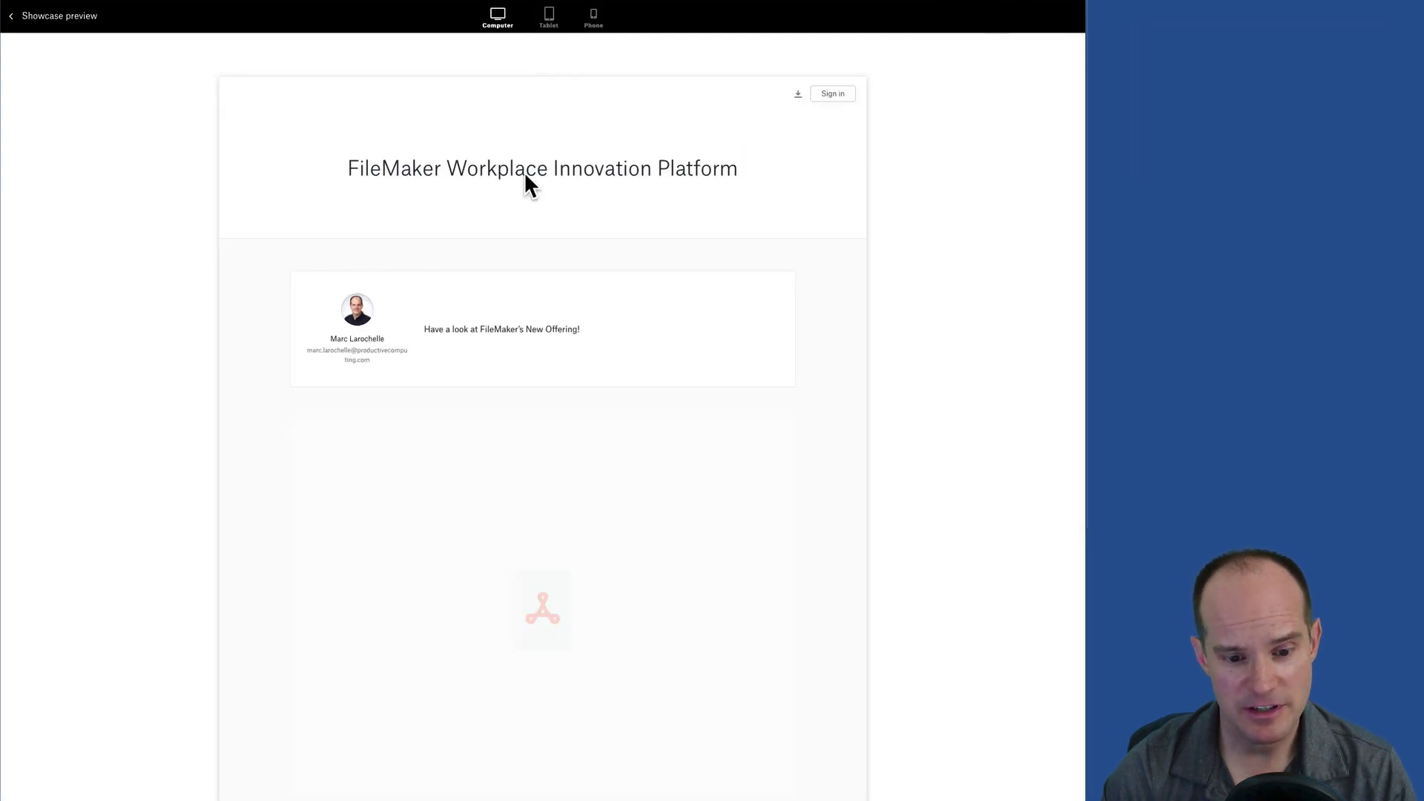
{"action": "scroll", "coordinate": [664, 276], "scroll_direction": "down", "scroll_amount": 3}
{"action": "scroll", "coordinate": [662, 274], "scroll_direction": "up", "scroll_amount": 3}
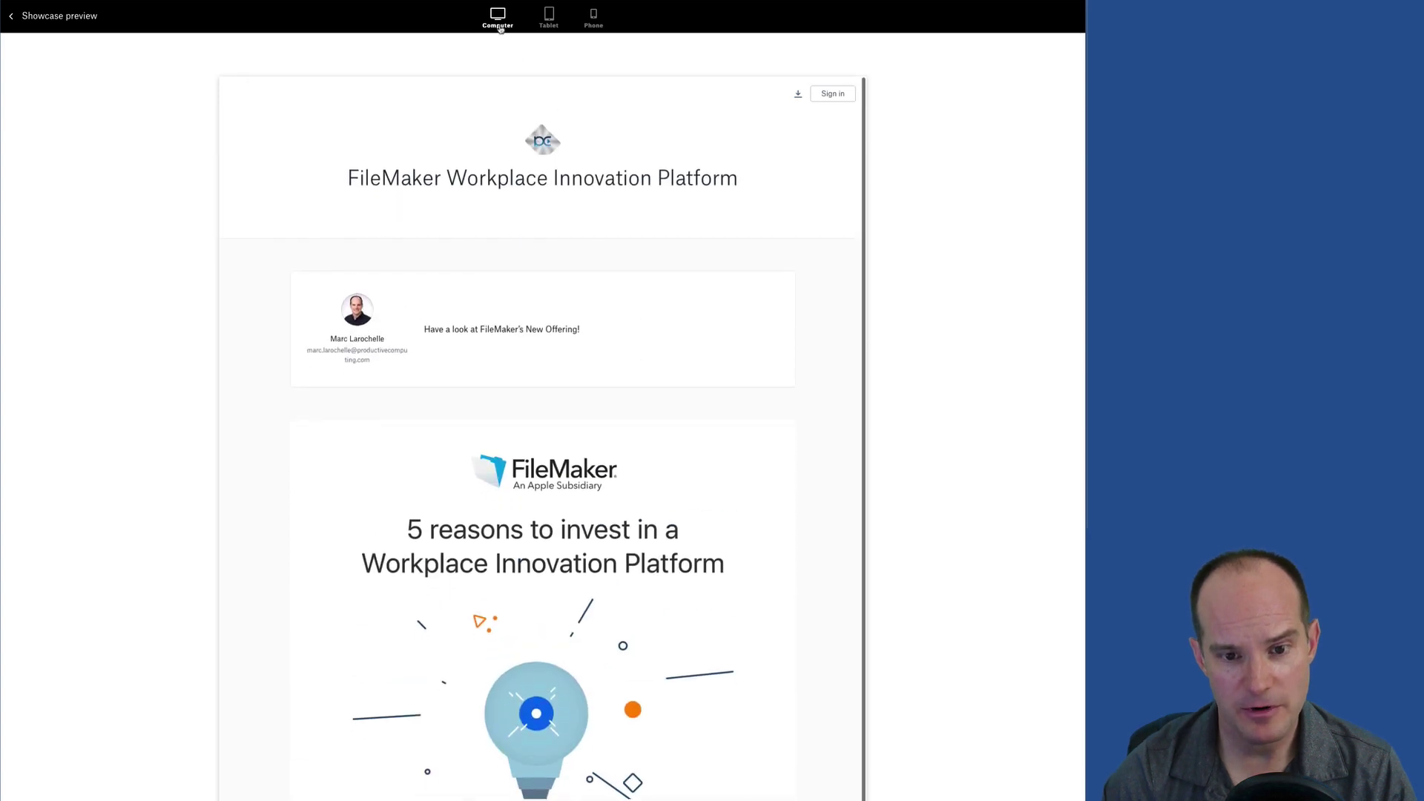
{"action": "left_click", "coordinate": [549, 17]}
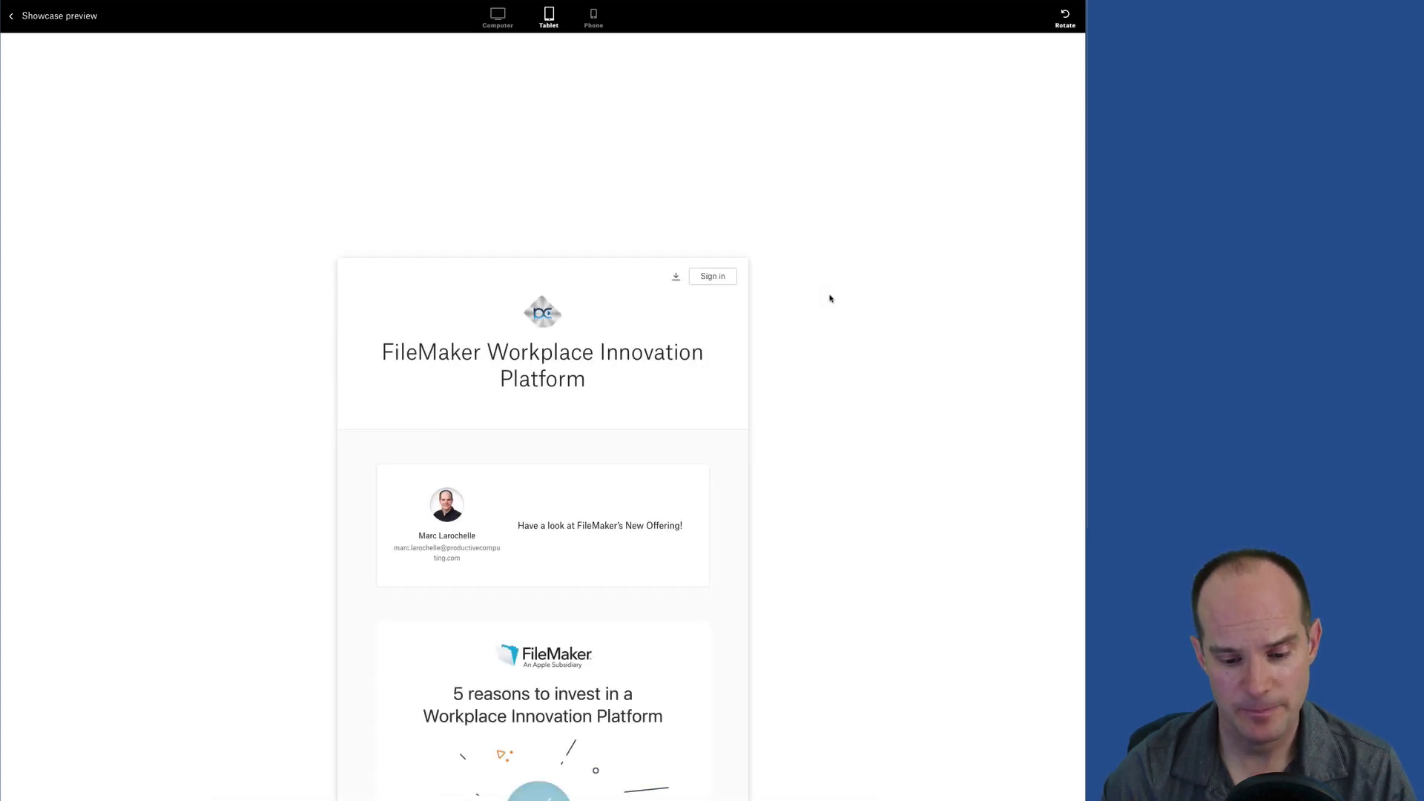
{"action": "scroll", "coordinate": [661, 397], "scroll_direction": "down", "scroll_amount": 5}
{"action": "scroll", "coordinate": [661, 398], "scroll_direction": "up", "scroll_amount": 5}
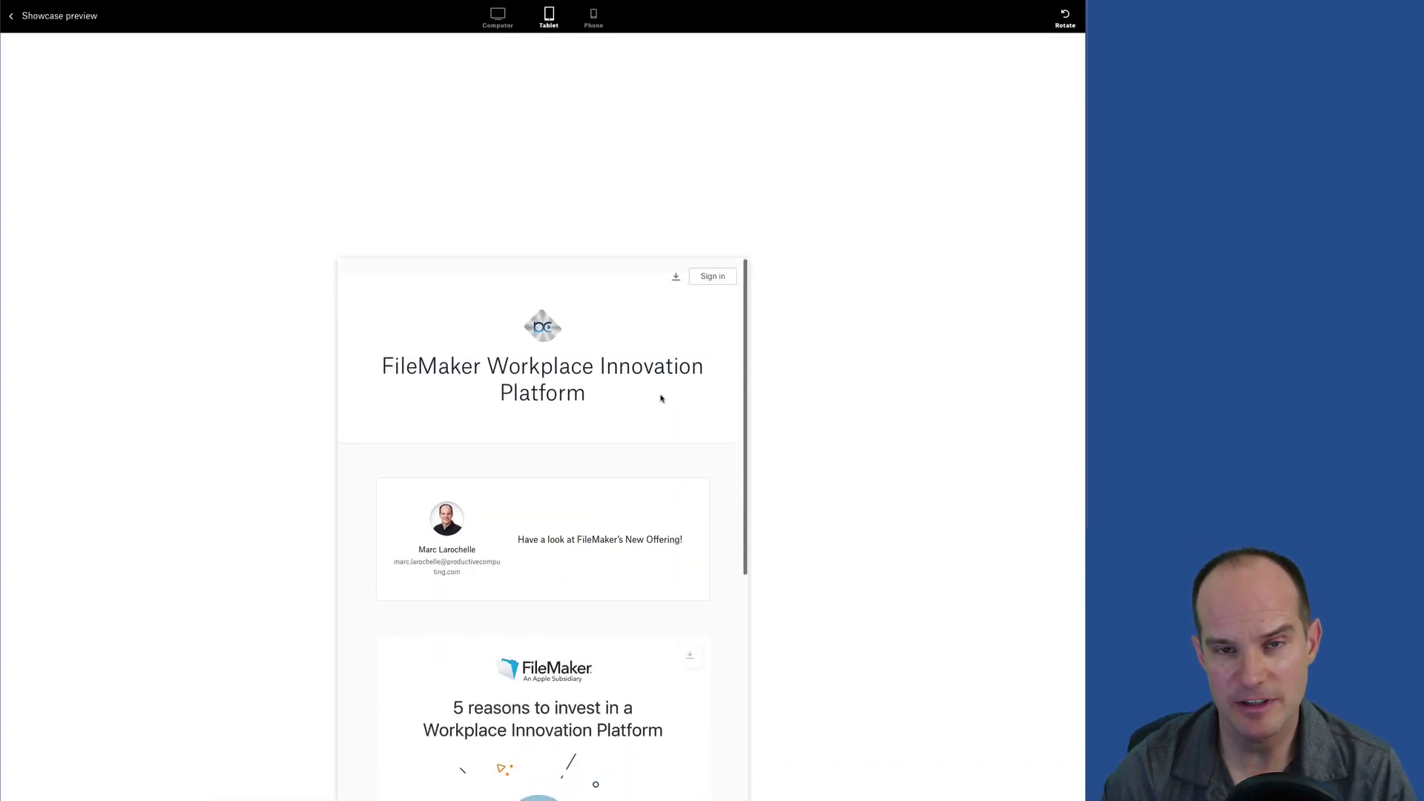
{"action": "scroll", "coordinate": [661, 397], "scroll_direction": "down", "scroll_amount": 5}
{"action": "scroll", "coordinate": [661, 397], "scroll_direction": "up", "scroll_amount": 5}
{"action": "left_click", "coordinate": [593, 16]}
{"action": "scroll", "coordinate": [574, 462], "scroll_direction": "down", "scroll_amount": 10}
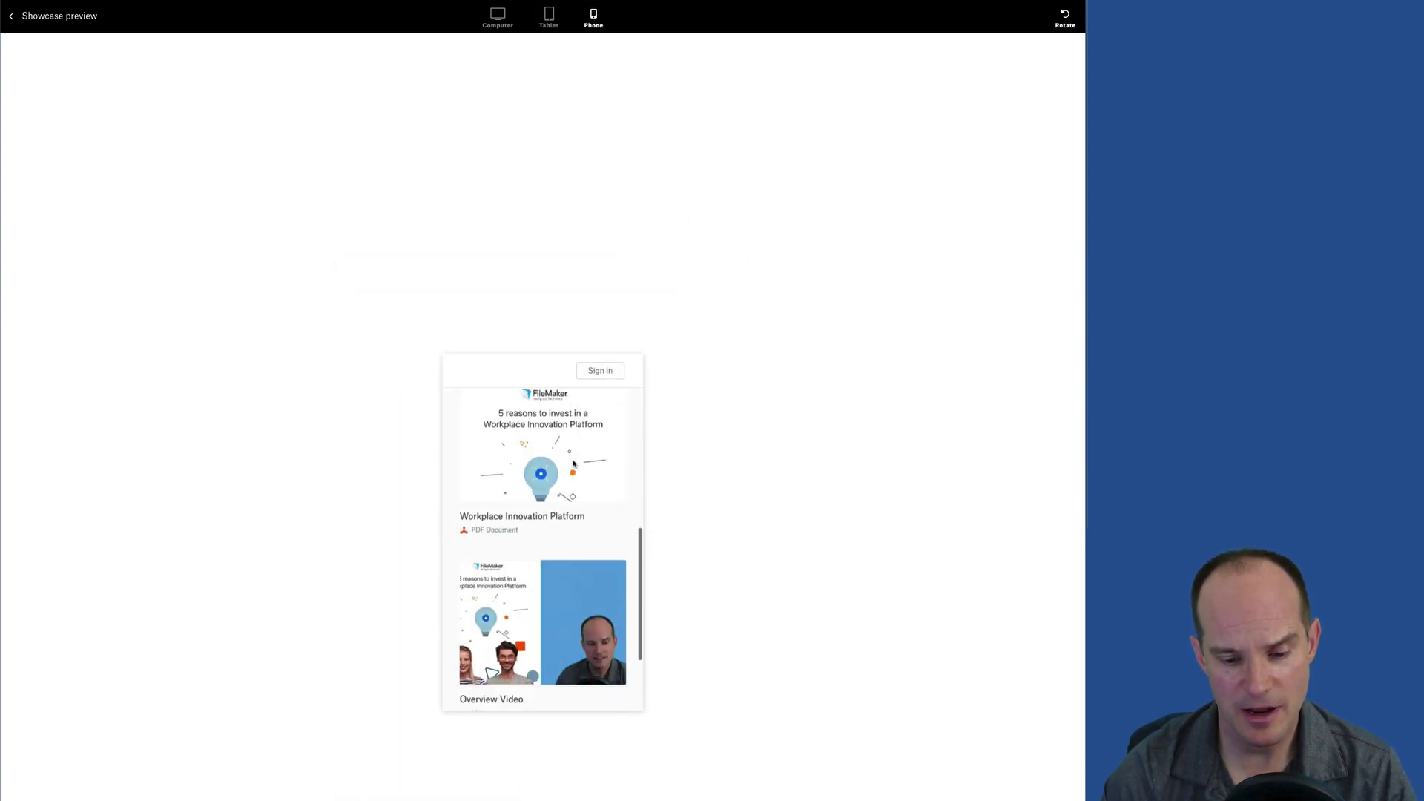
{"action": "scroll", "coordinate": [573, 462], "scroll_direction": "up", "scroll_amount": 10}
{"action": "scroll", "coordinate": [573, 462], "scroll_direction": "down", "scroll_amount": 5}
{"action": "scroll", "coordinate": [573, 462], "scroll_direction": "up", "scroll_amount": 5}
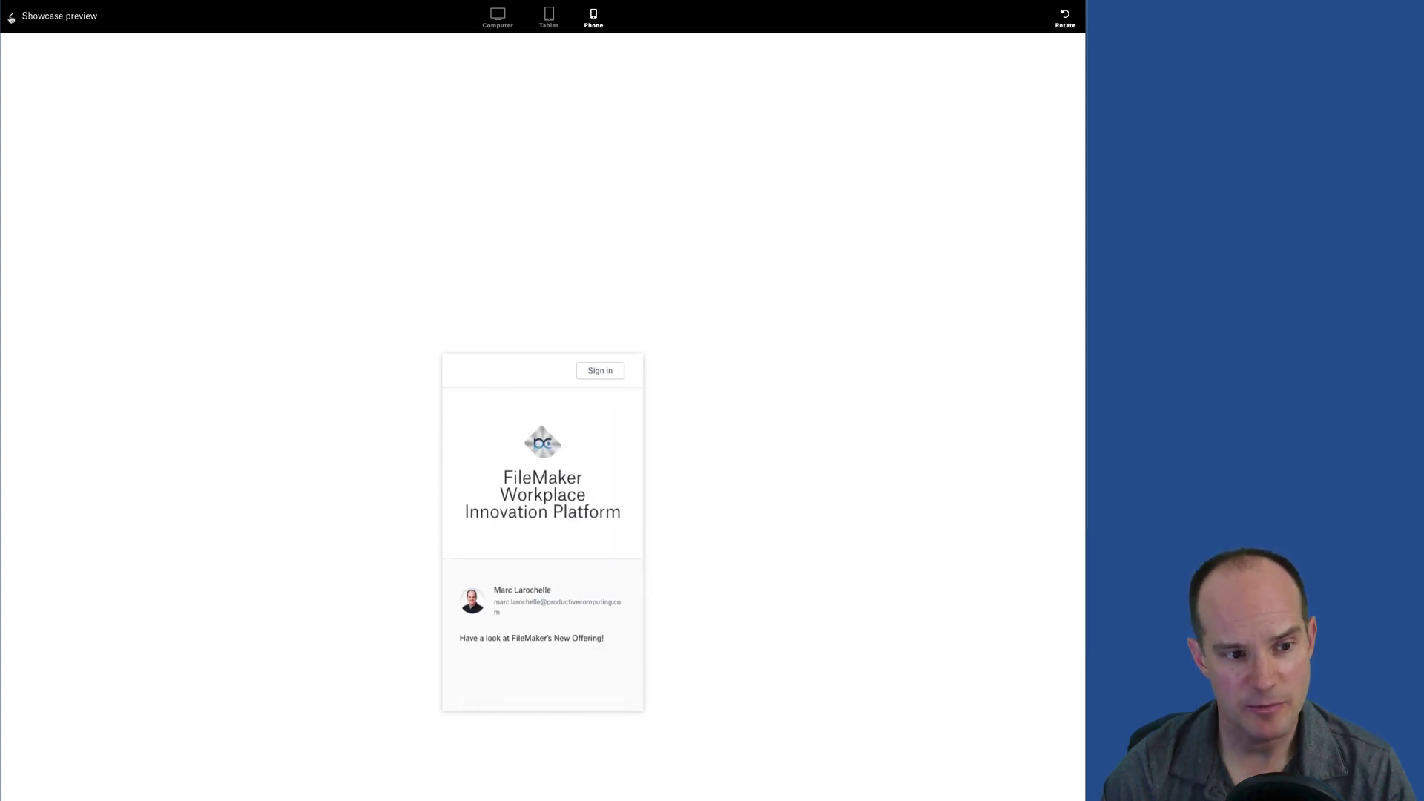
{"action": "left_click", "coordinate": [698, 190]}
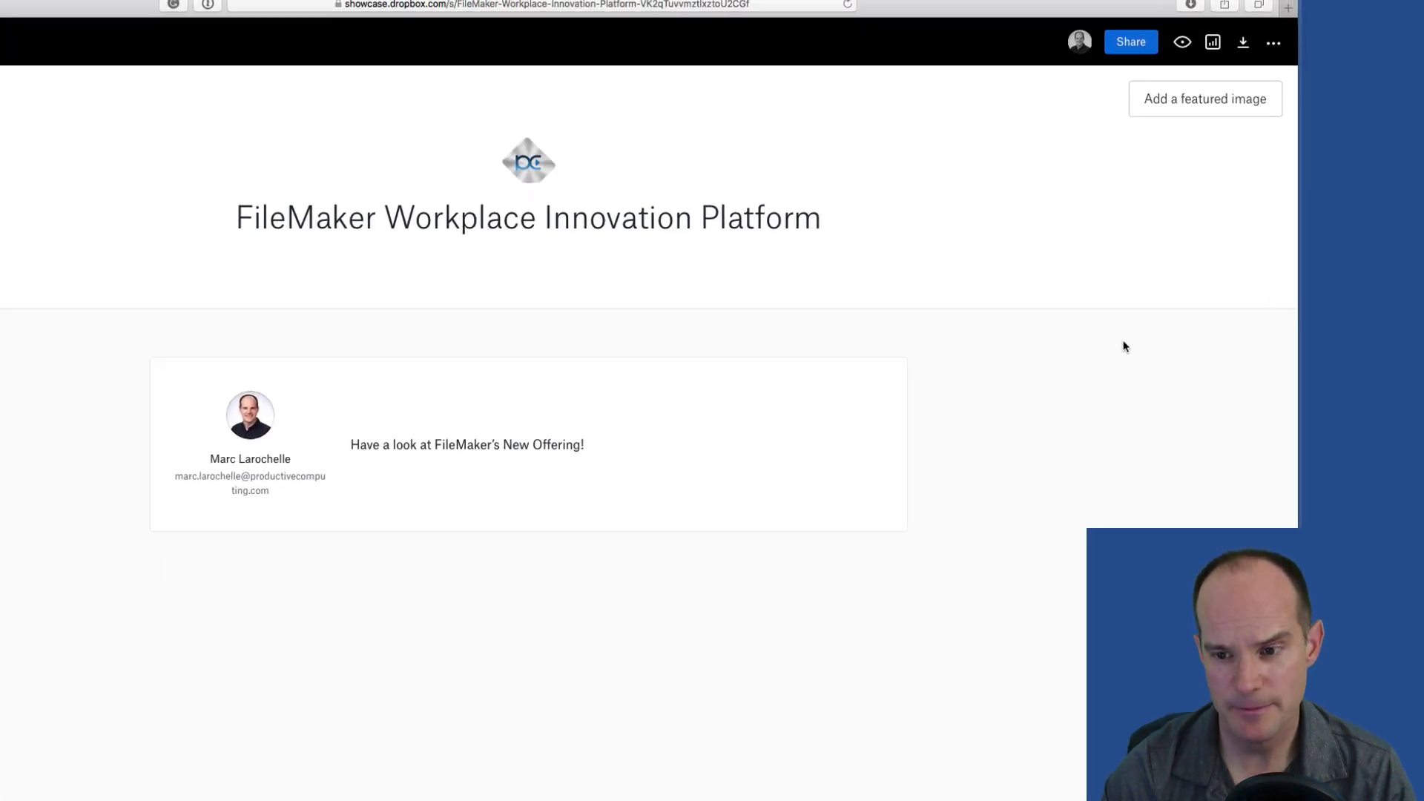
- Open the showcase analytics Files view showing 0 views, comments and downloads per file
{"action": "left_click", "coordinate": [1213, 43]}
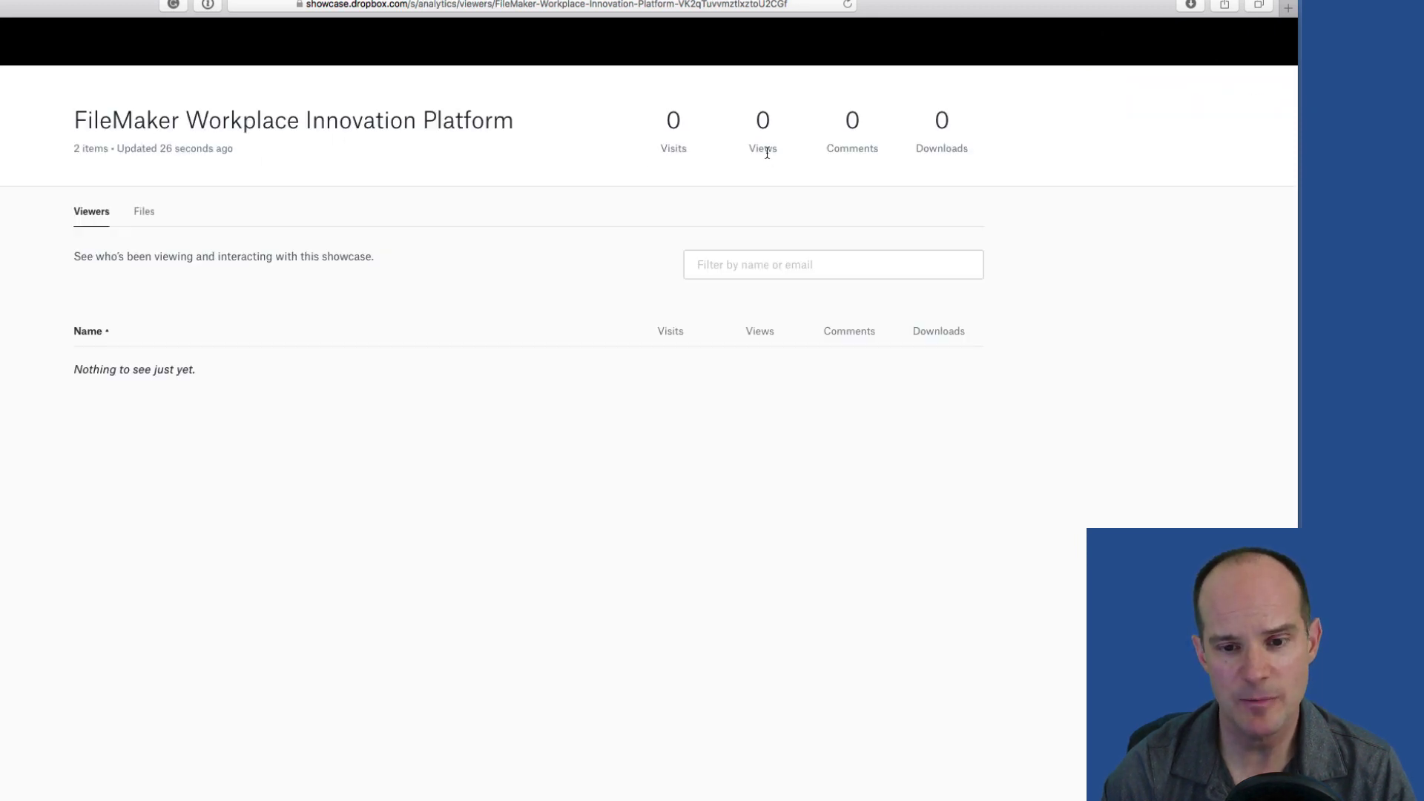
{"action": "mouse_move", "coordinate": [747, 133]}
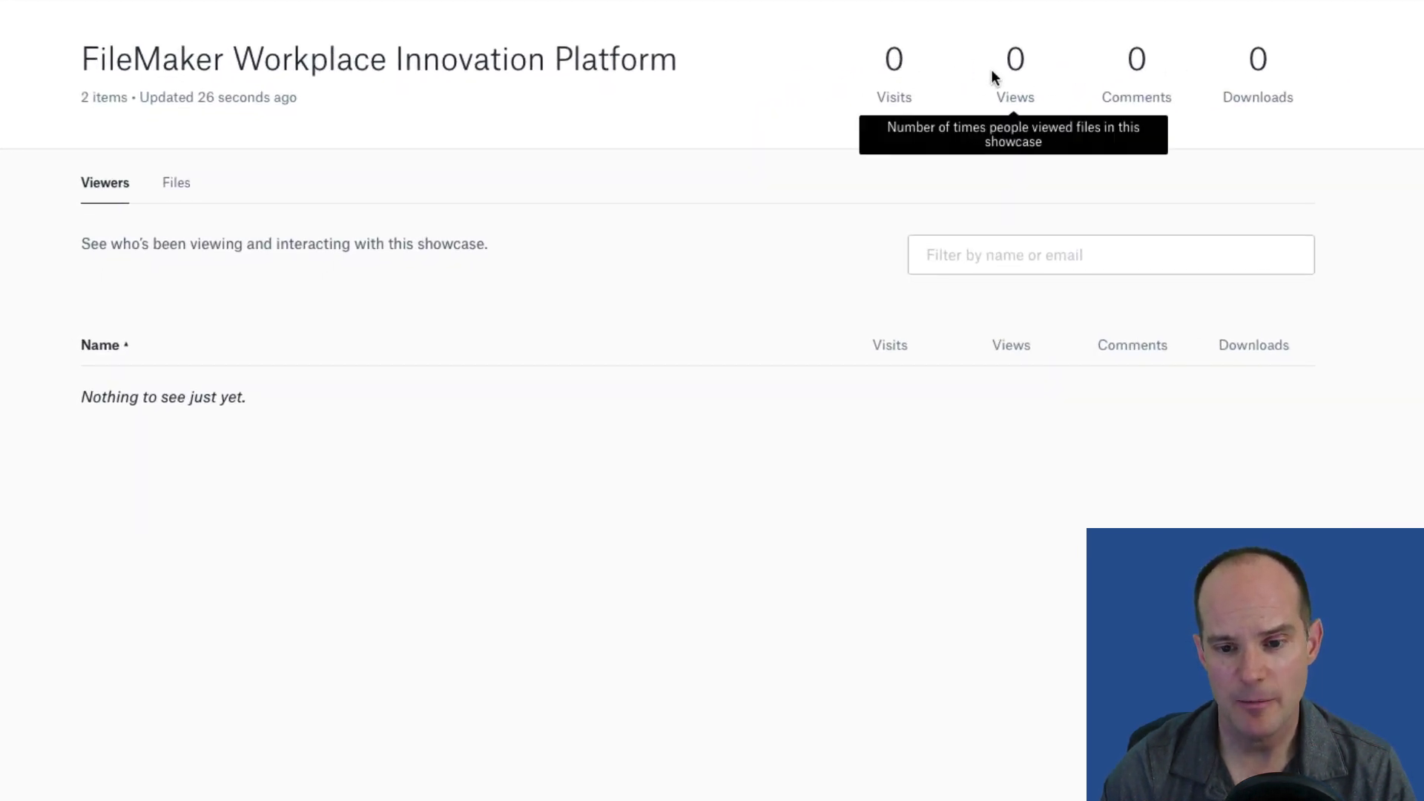
{"action": "mouse_move", "coordinate": [1254, 72]}
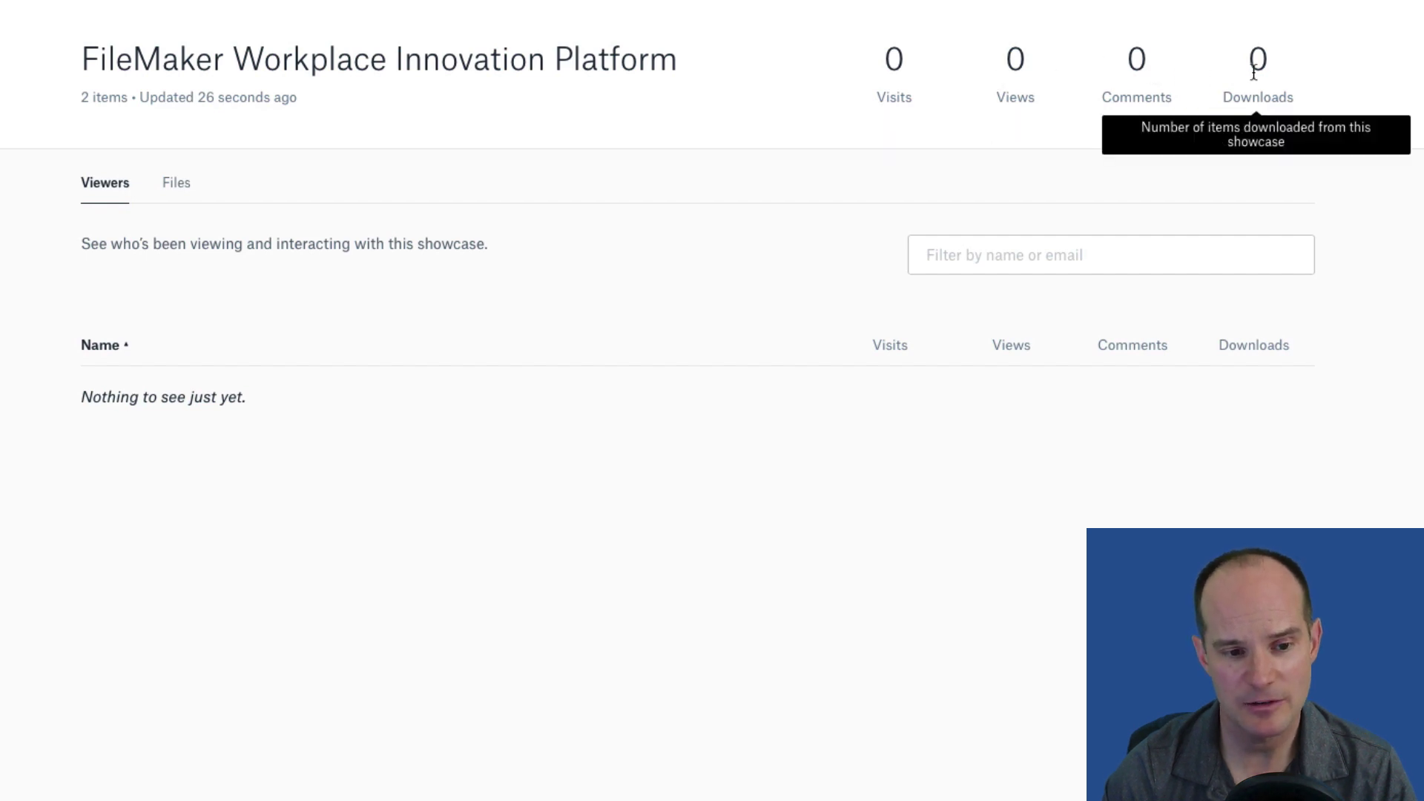
{"action": "left_click", "coordinate": [170, 183]}
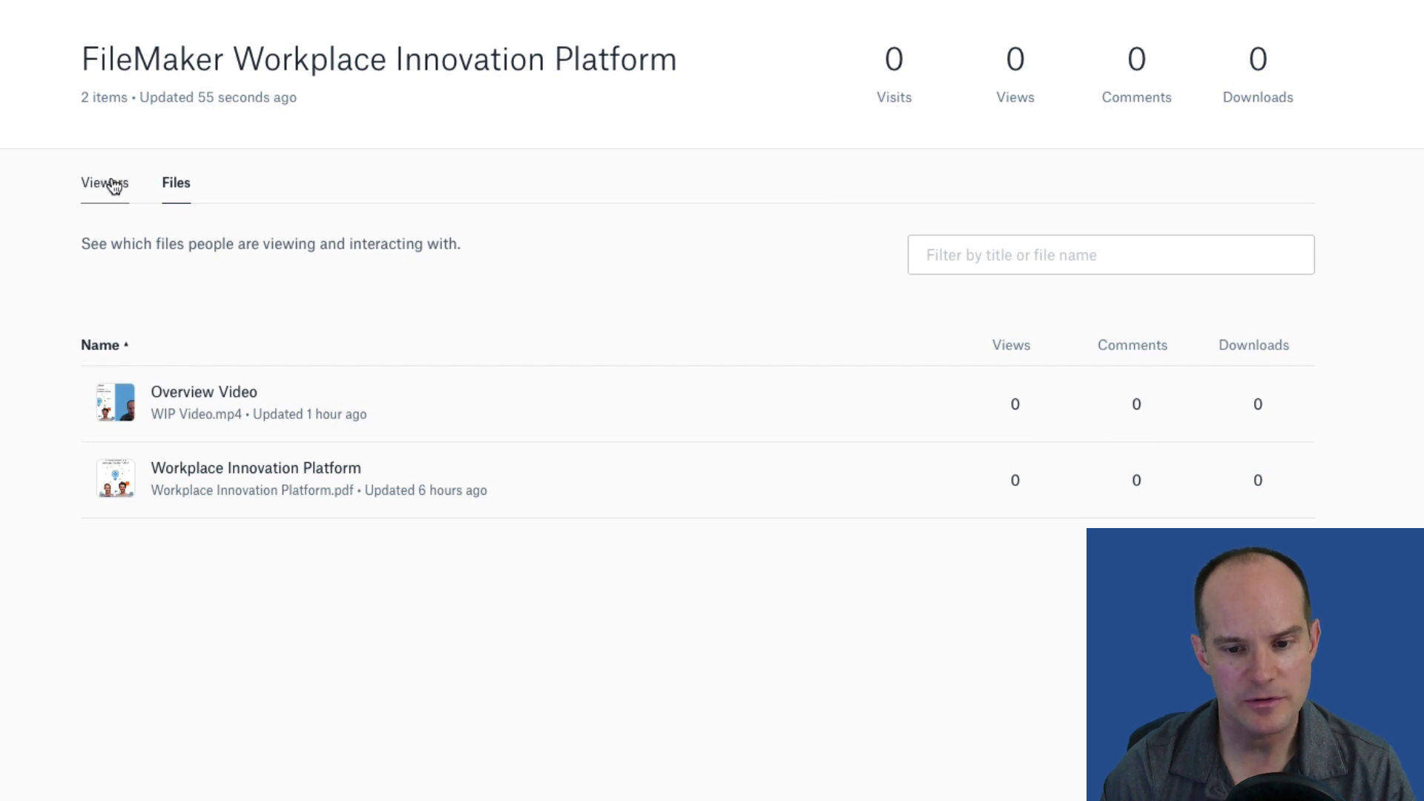
{"action": "left_click", "coordinate": [1051, 260]}
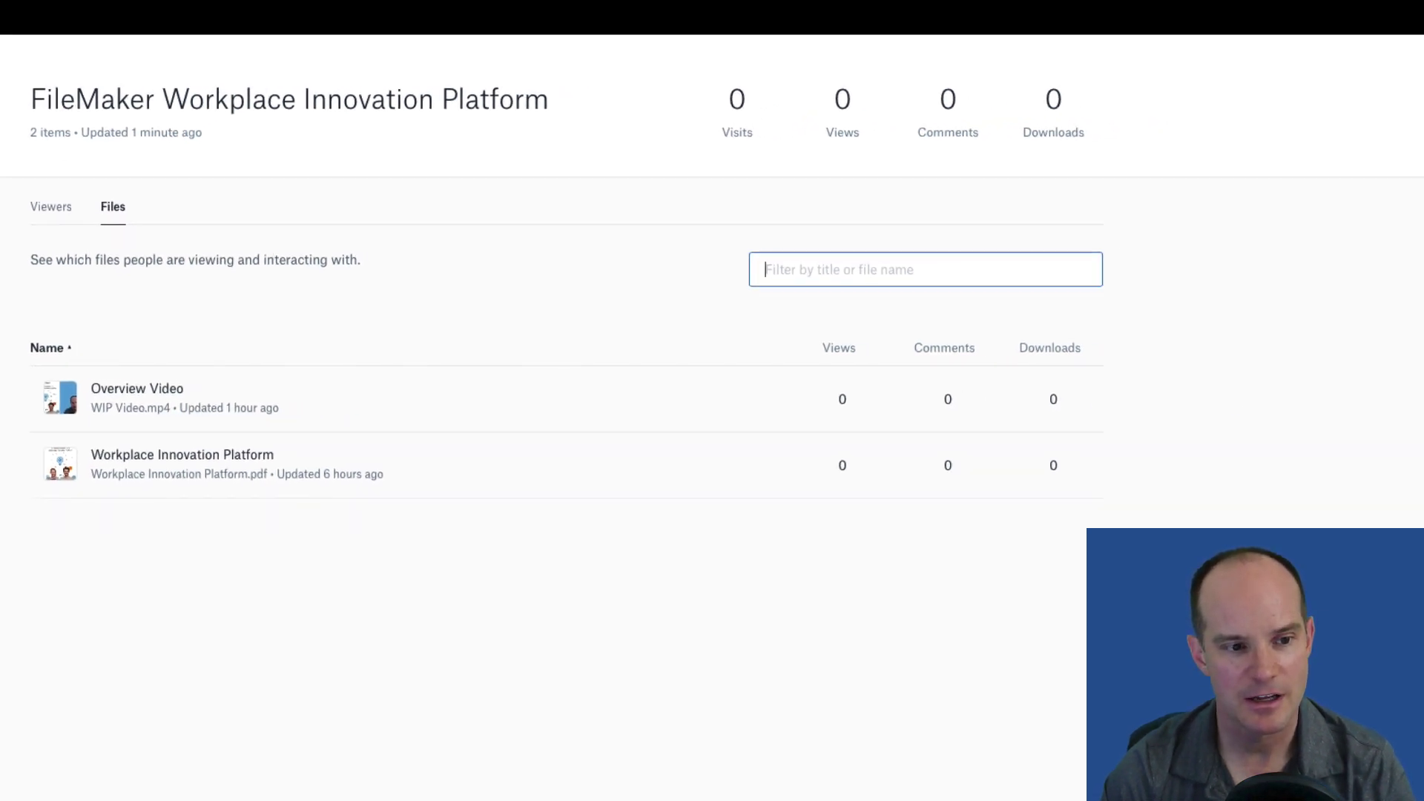
- Download the showcase files and save filemaker_workplace_innovation_platform.zip to the RAM Disk
{"action": "key", "text": "super+bracketleft"}
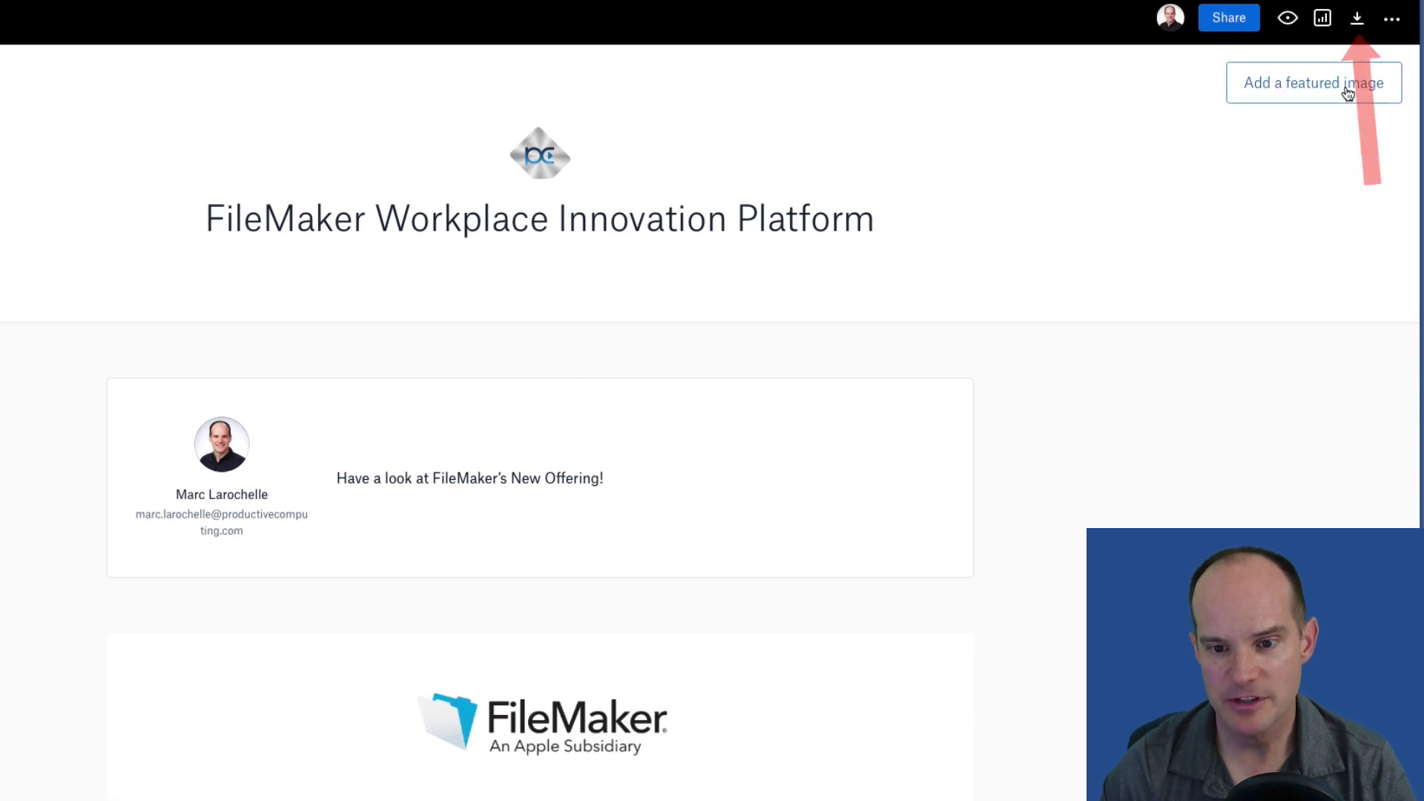
{"action": "left_click", "coordinate": [1359, 22]}
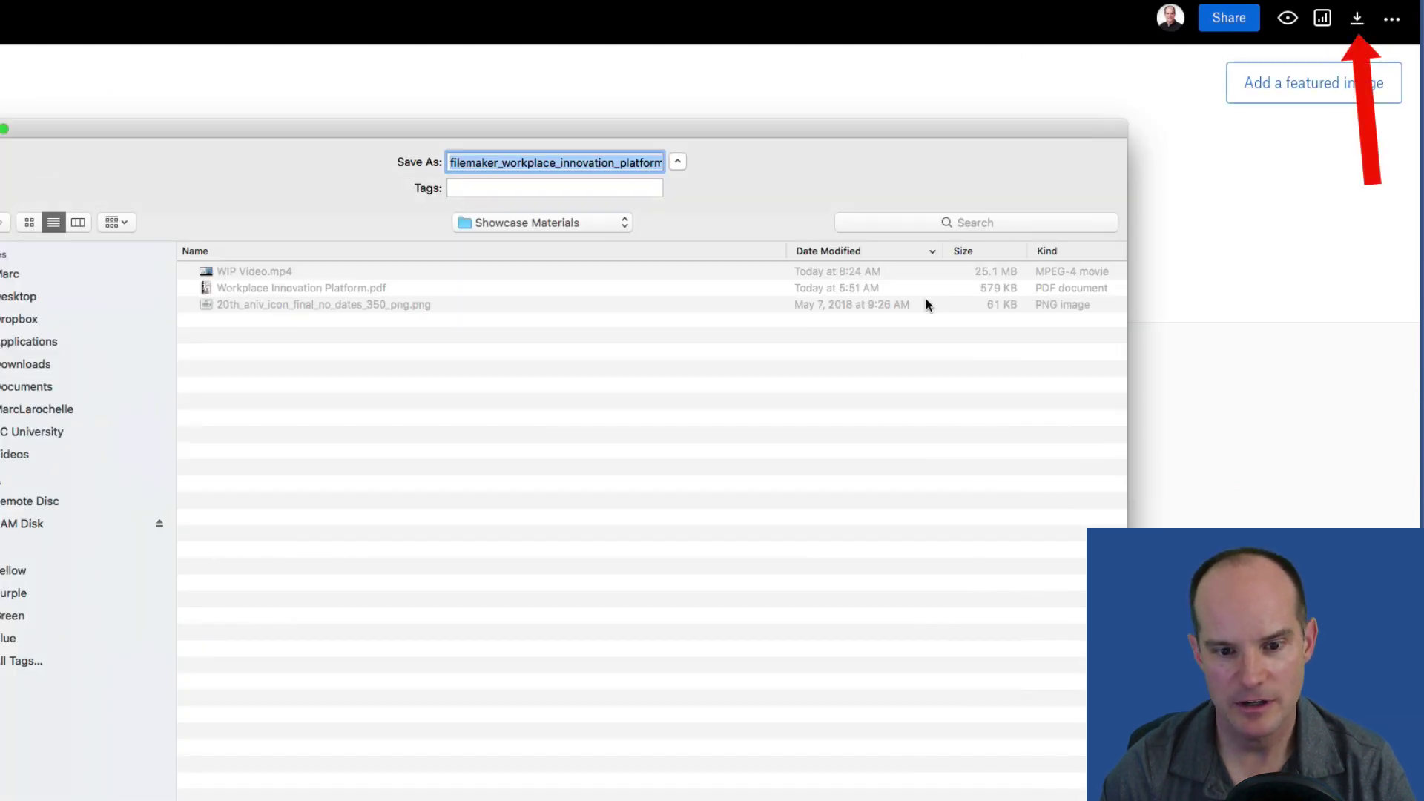
{"action": "left_click", "coordinate": [19, 298]}
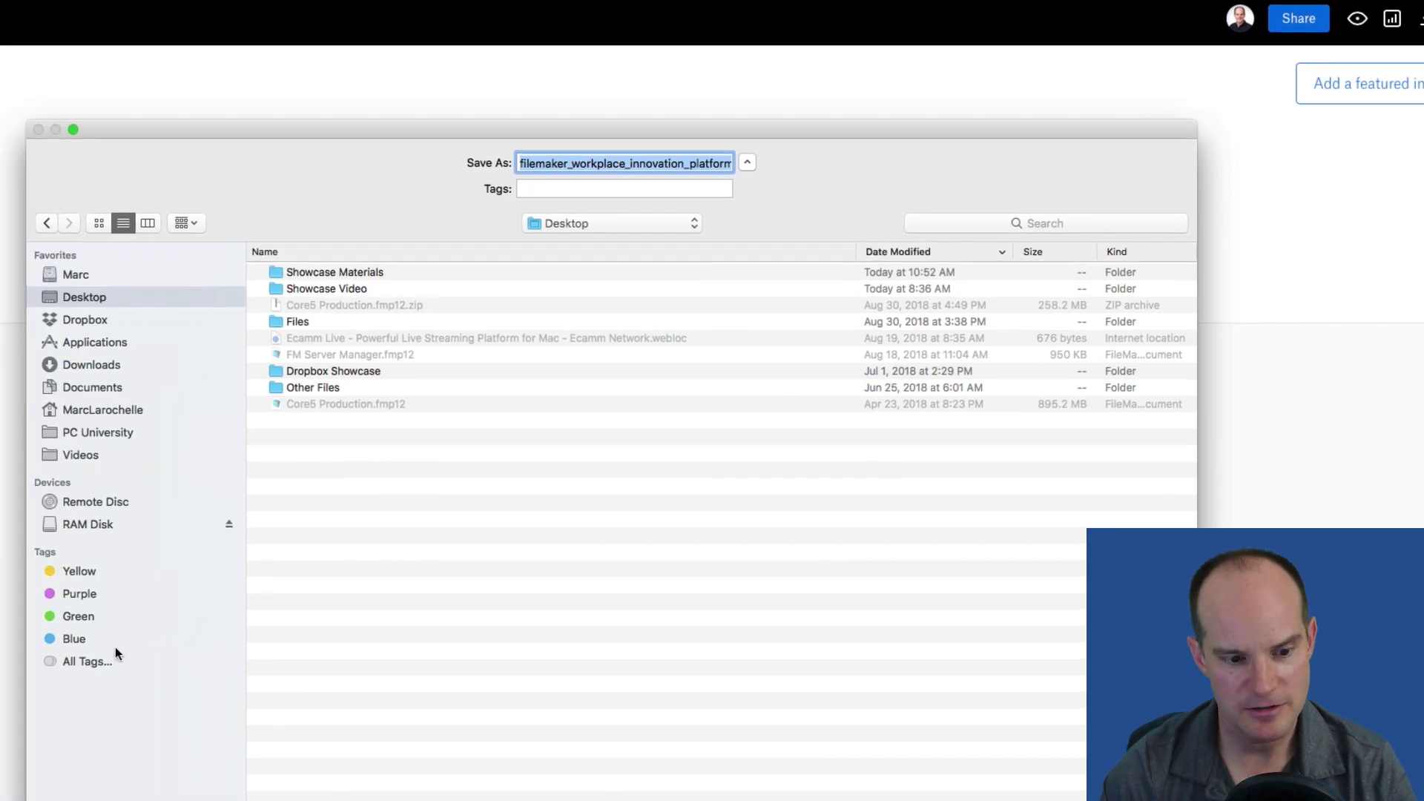
{"action": "left_click", "coordinate": [91, 523]}
{"action": "left_click", "coordinate": [696, 172]}
{"action": "key", "text": "super+a"}
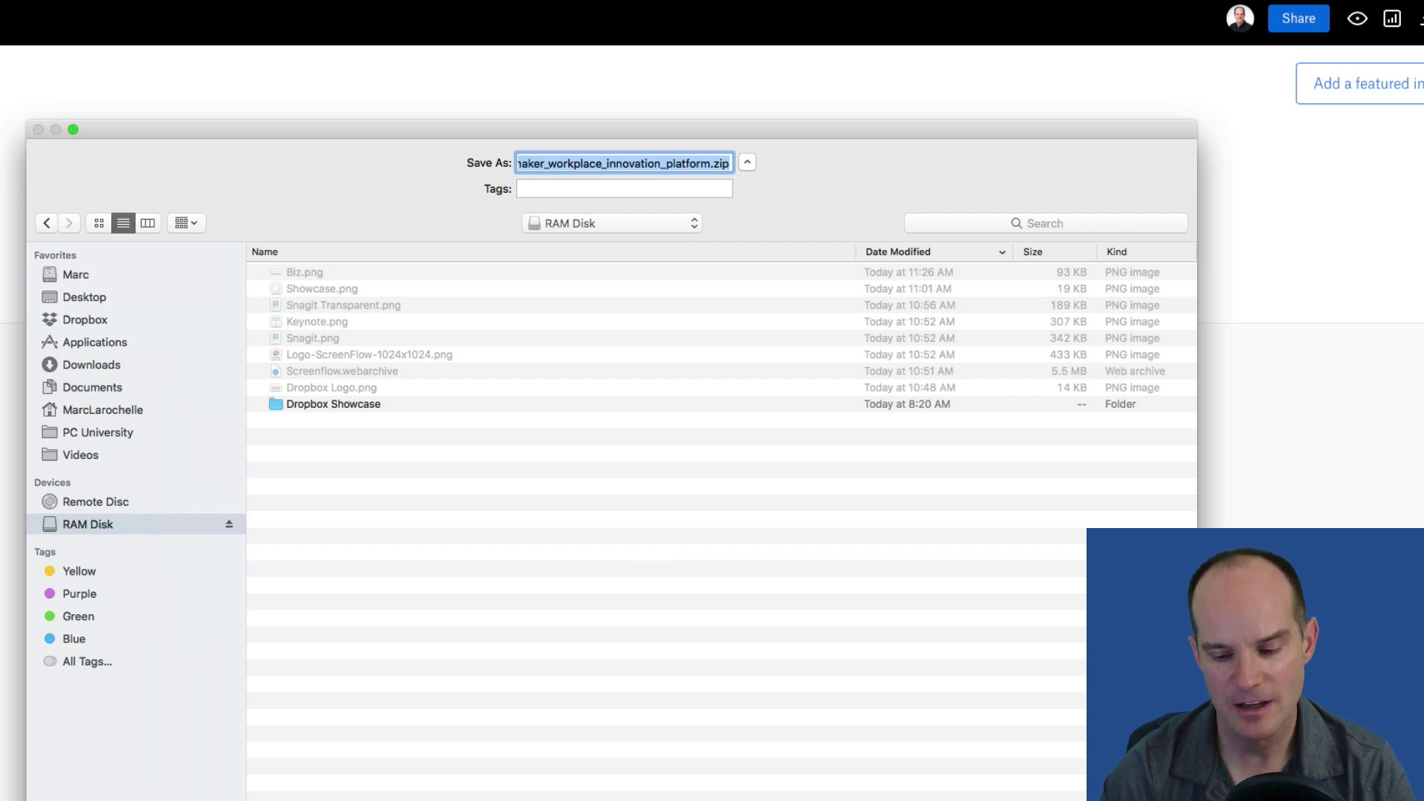
{"action": "key", "text": "Return"}
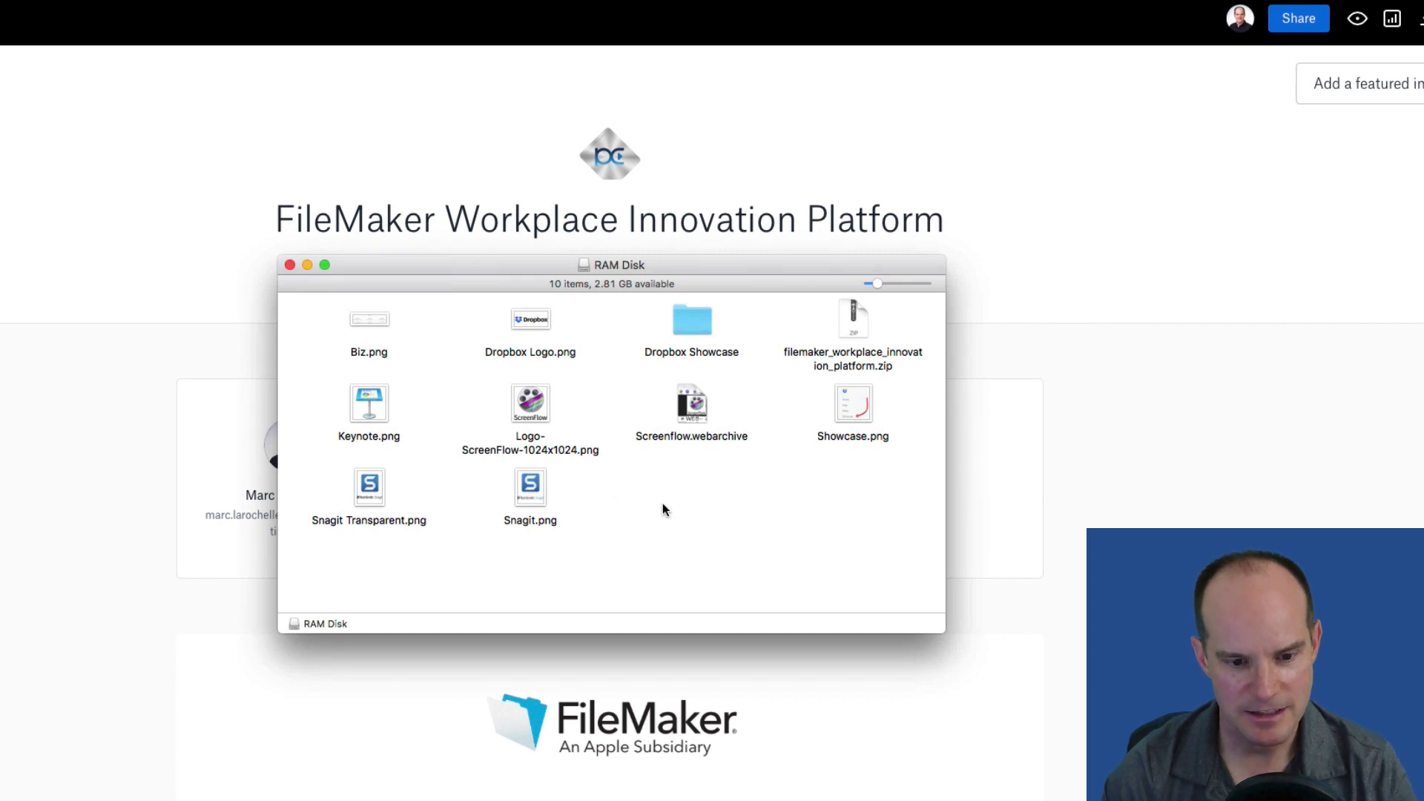
- Extract the zip on the RAM Disk, revealing overview_video.mp4 and workplace_innovation_platform.pdf
{"action": "key", "text": "super+2"}
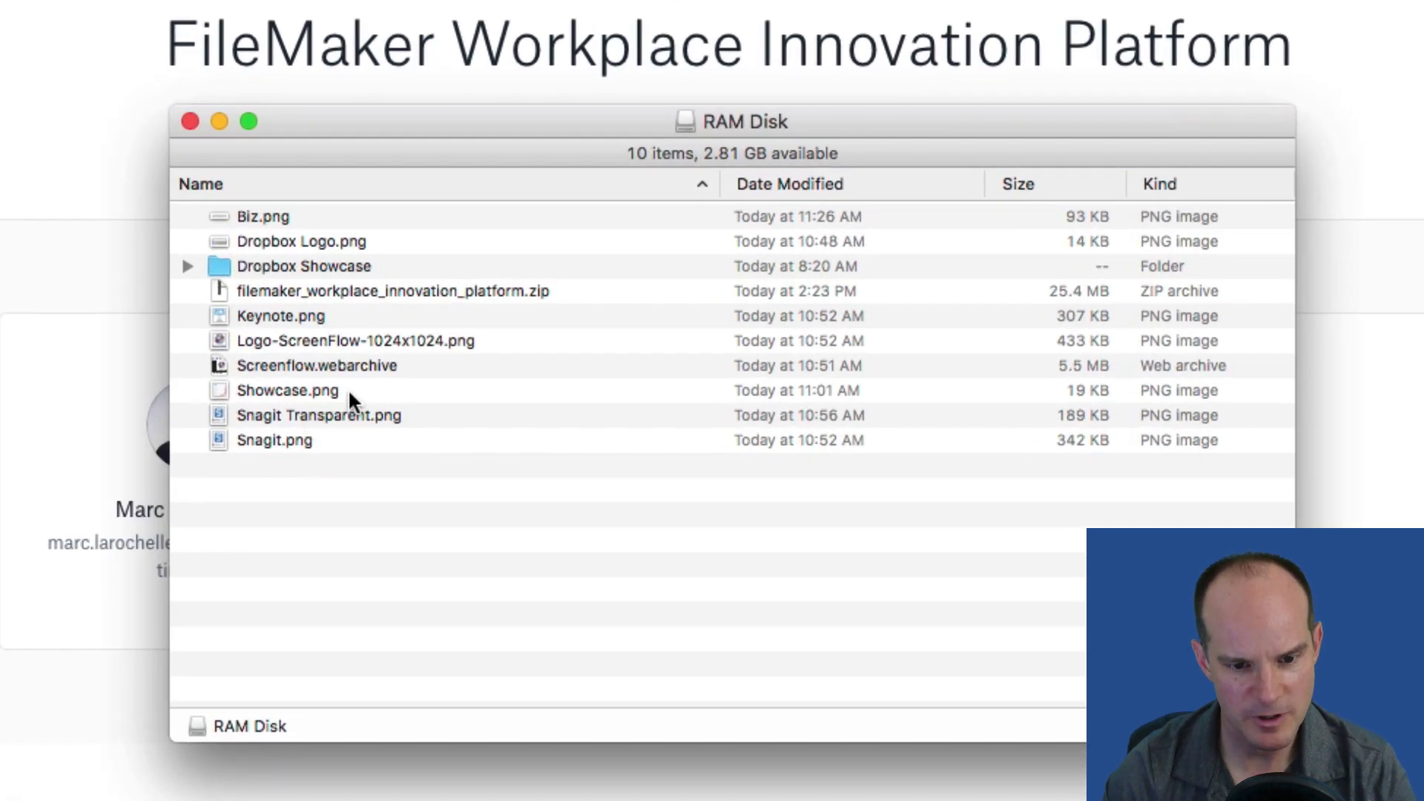
{"action": "double_click", "coordinate": [407, 293]}
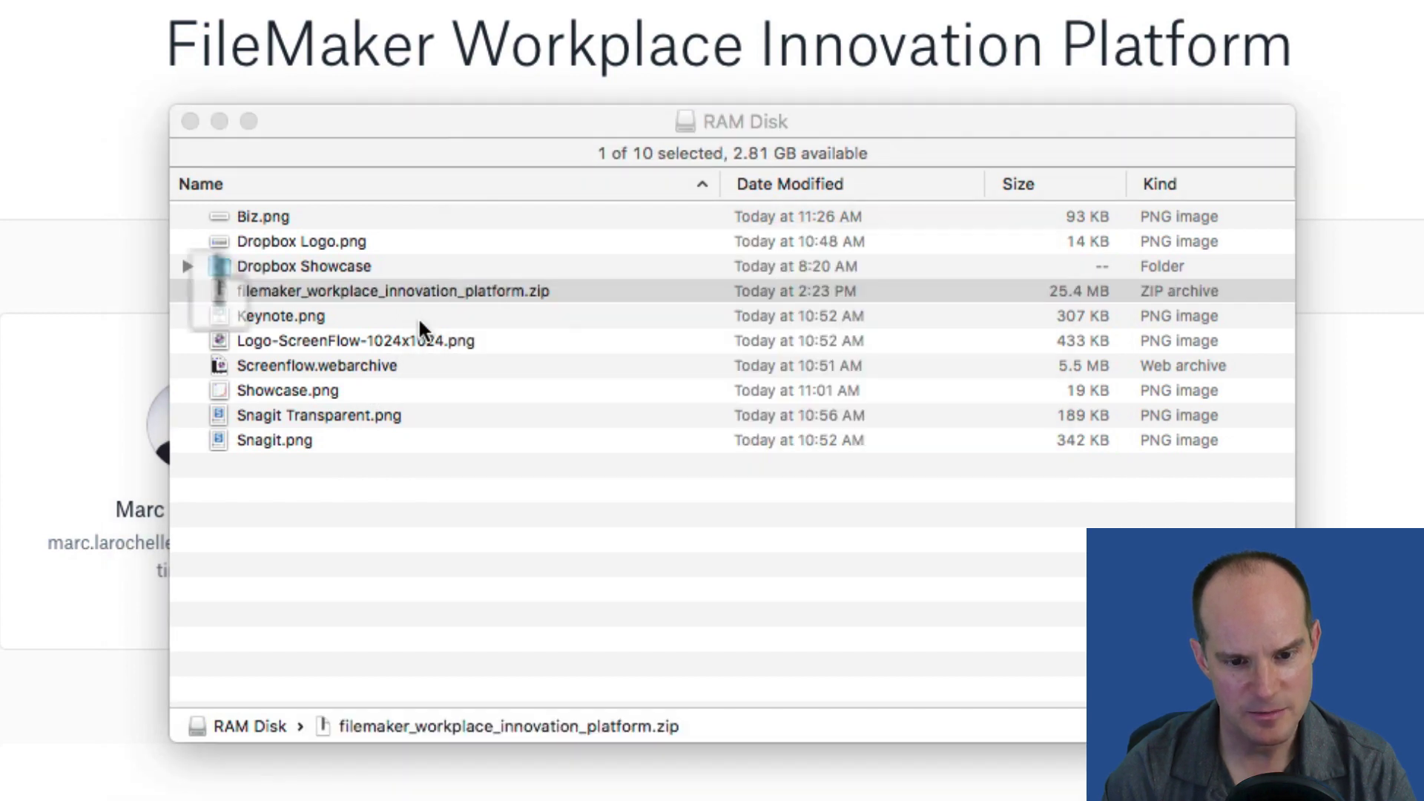
{"action": "left_click", "coordinate": [484, 454]}
{"action": "left_click", "coordinate": [187, 291]}
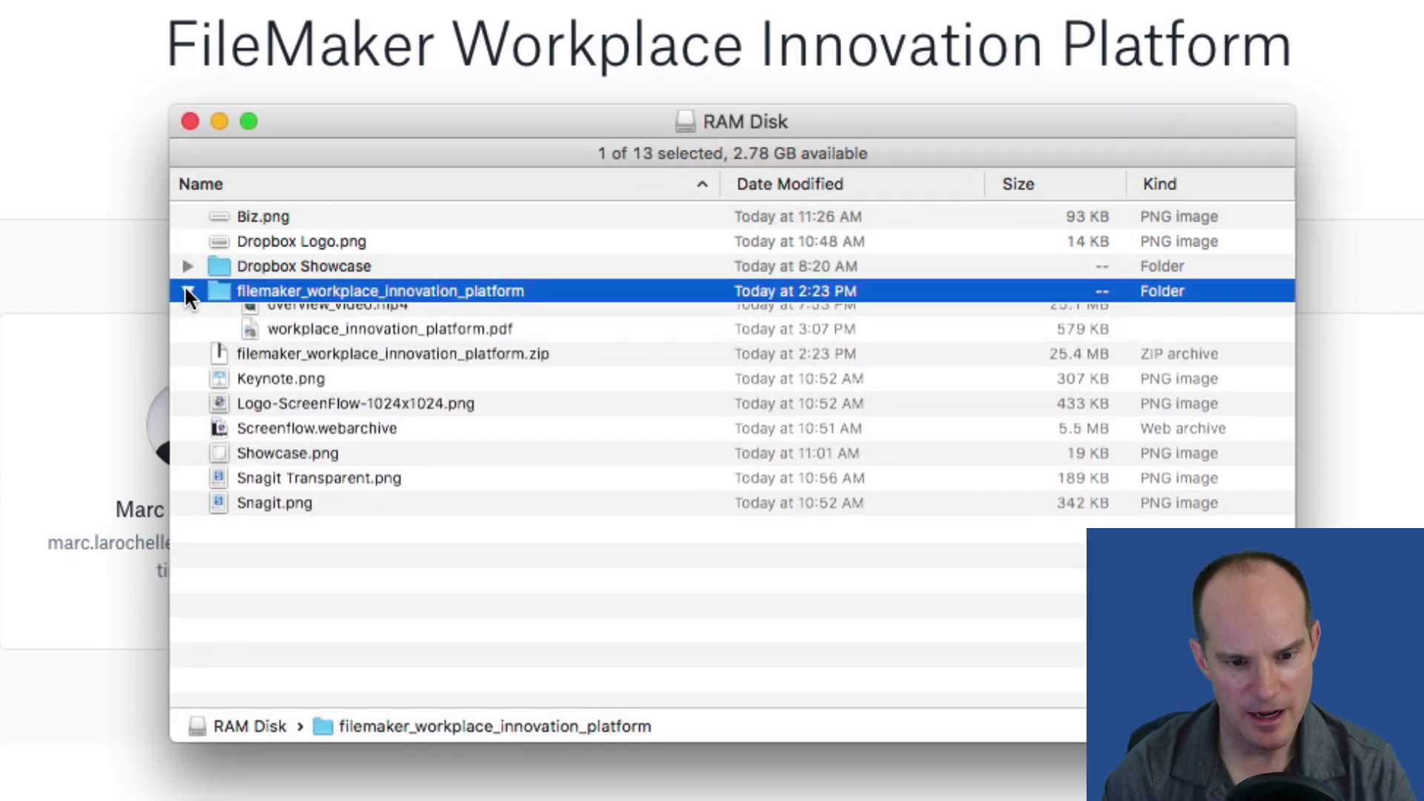
{"action": "double_click", "coordinate": [313, 291]}
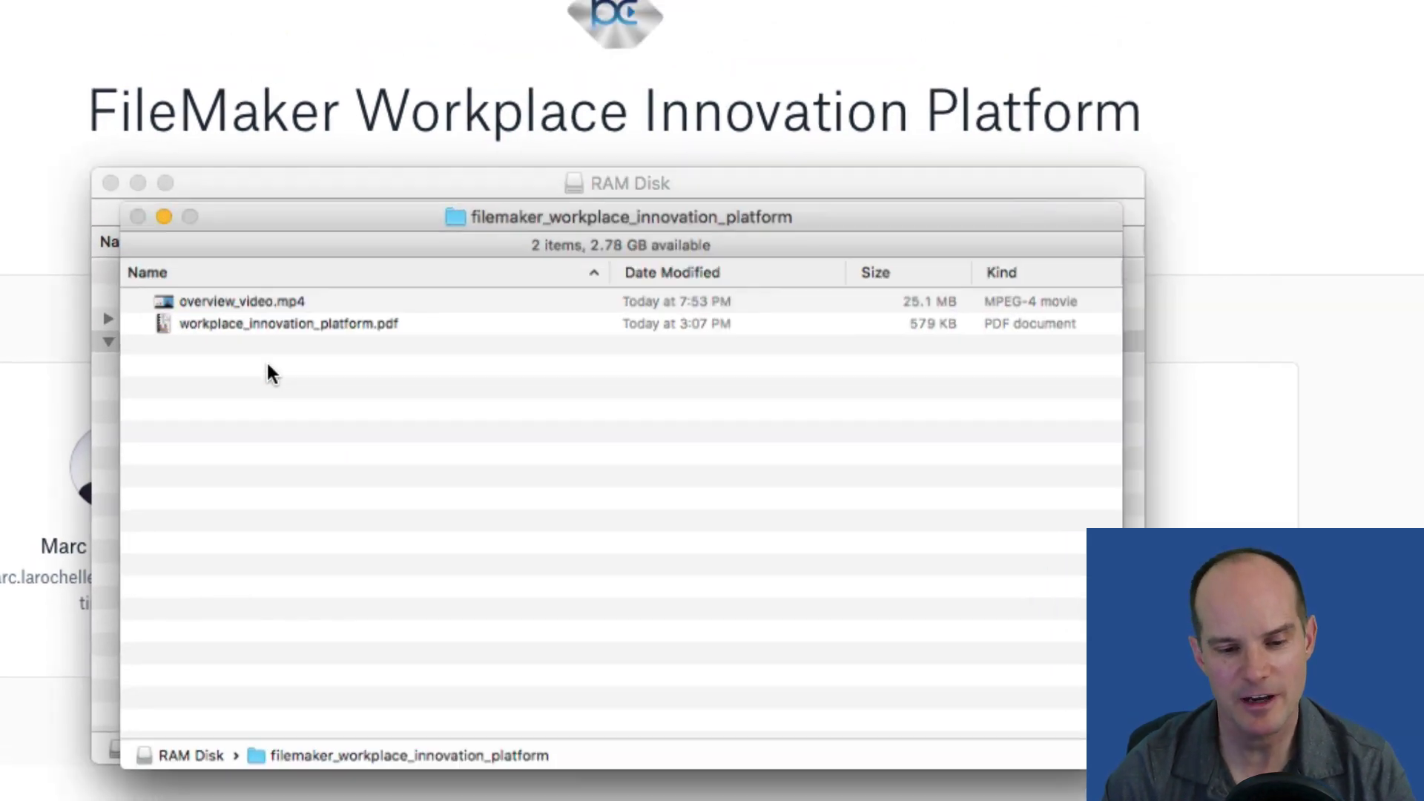
- Close the extracted folder window and the RAM Disk Finder window
{"action": "key", "text": "super+w"}
{"action": "left_click", "coordinate": [603, 464]}
{"action": "left_click", "coordinate": [196, 620]}
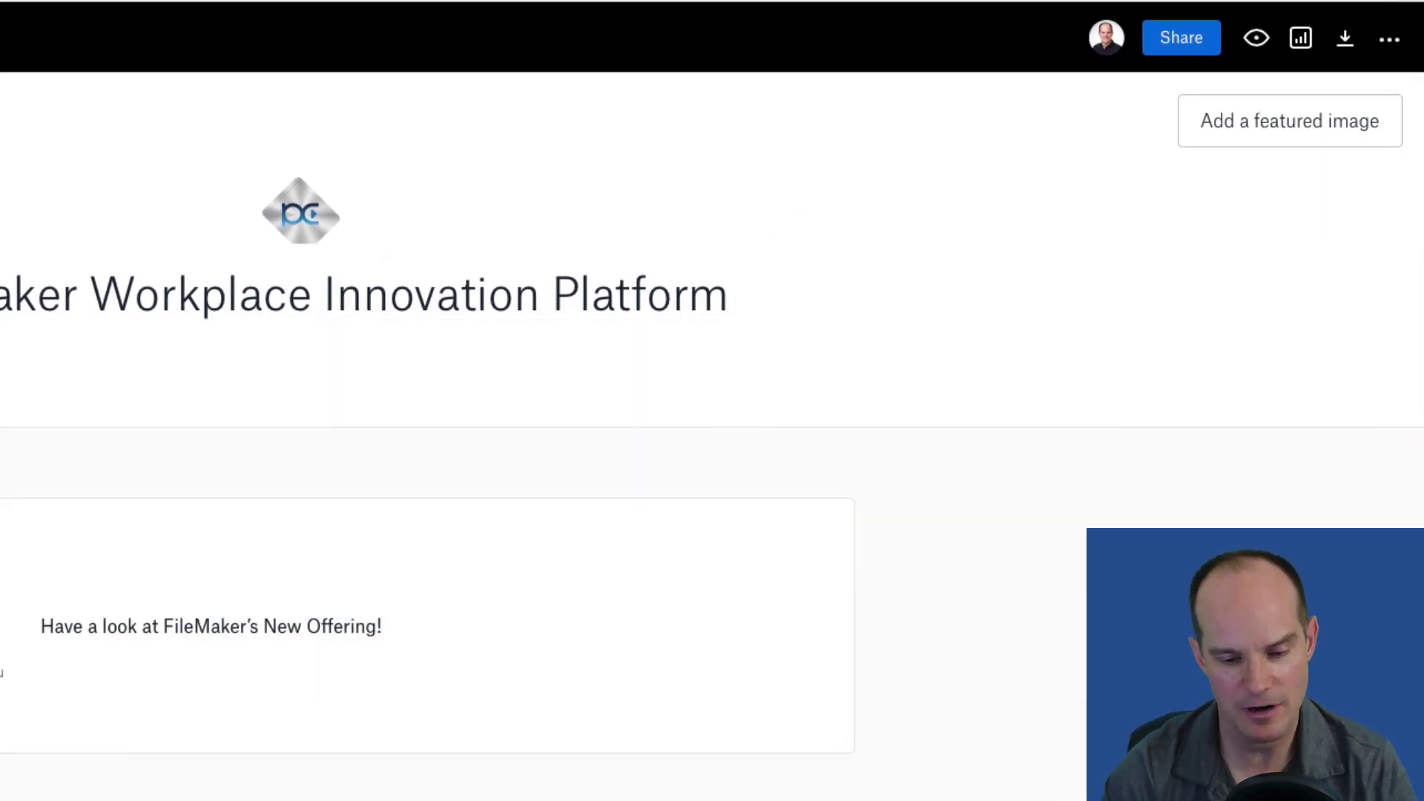
{"action": "scroll", "coordinate": [1009, 645], "scroll_direction": "down", "scroll_amount": 8}
{"action": "scroll", "coordinate": [1336, 594], "scroll_direction": "up", "scroll_amount": 8}
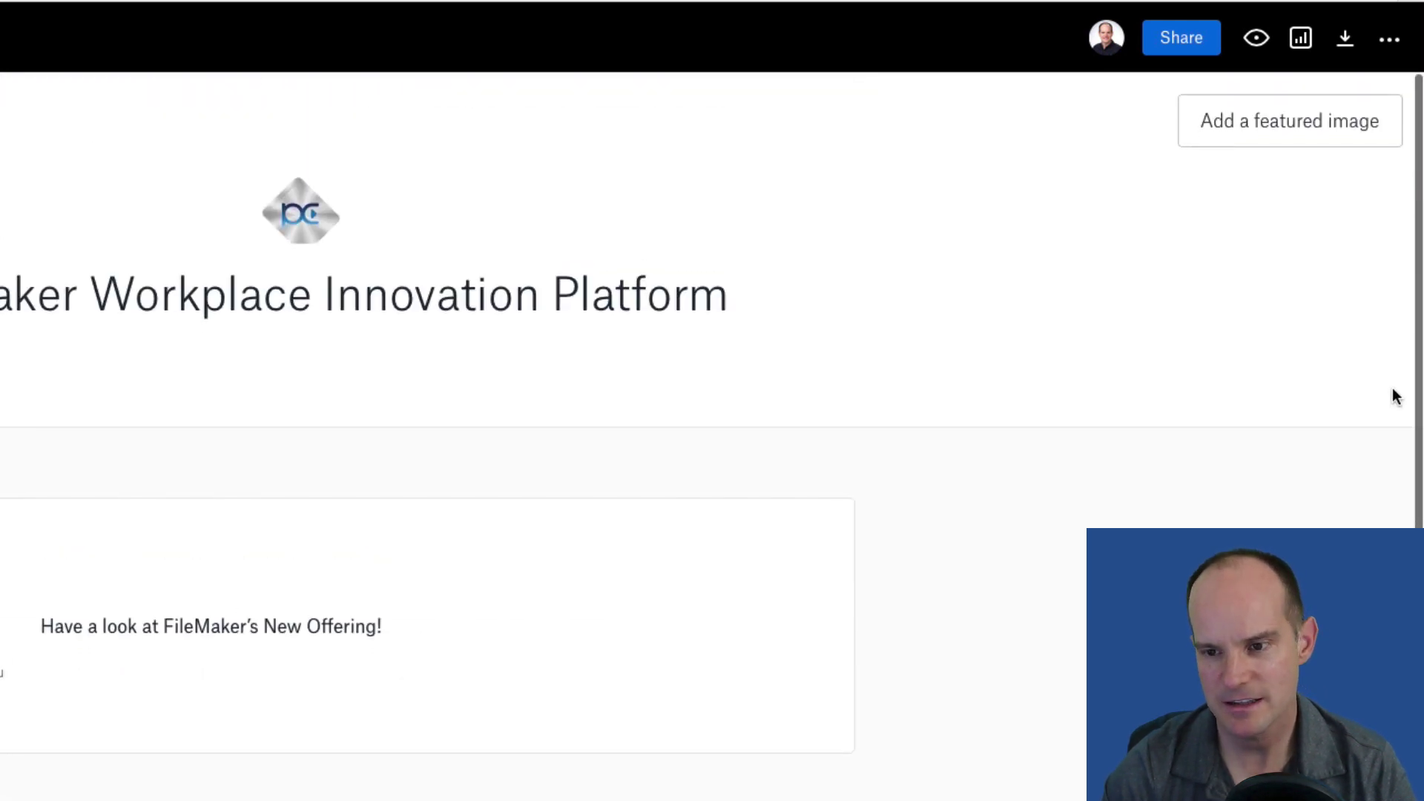
{"action": "left_click", "coordinate": [1389, 39]}
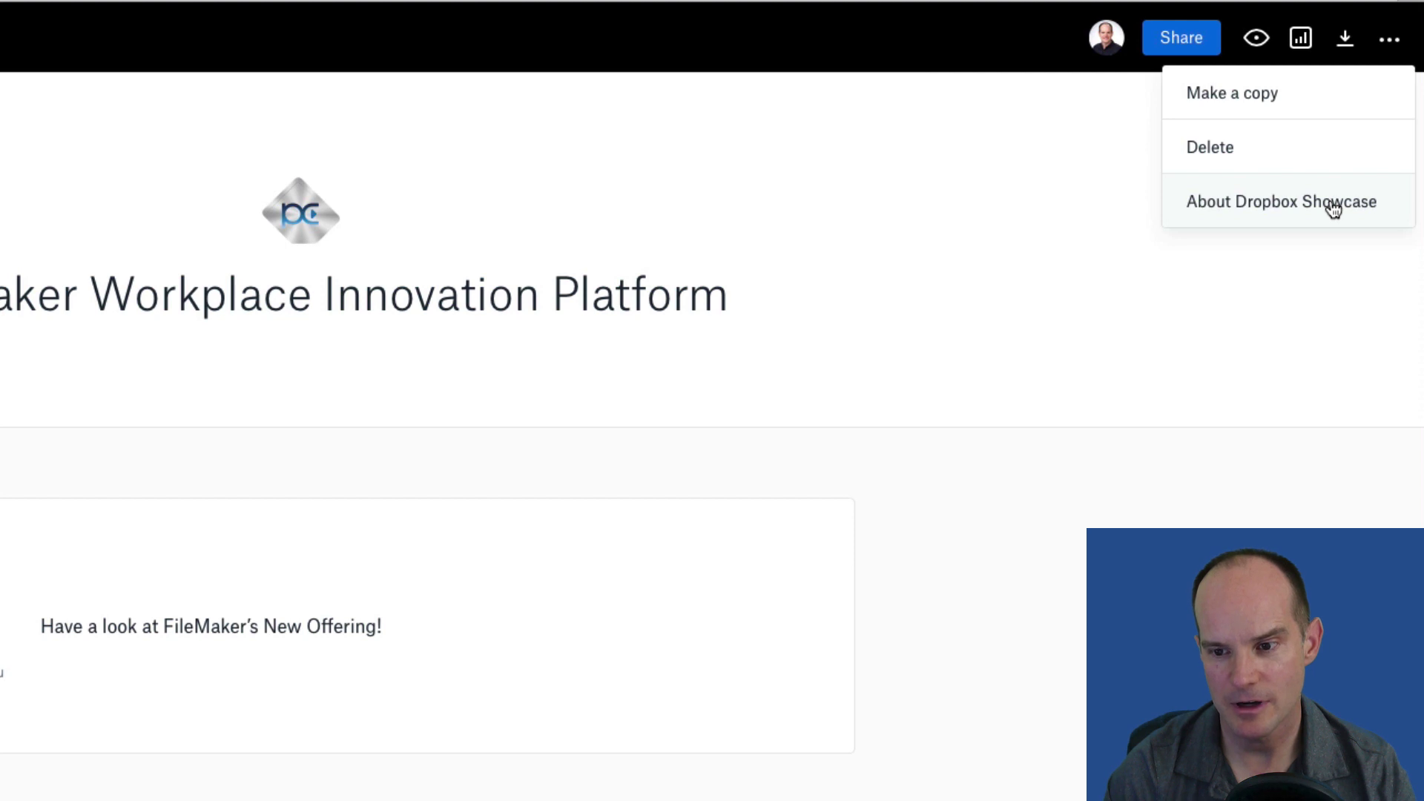
{"action": "left_click", "coordinate": [1293, 409]}
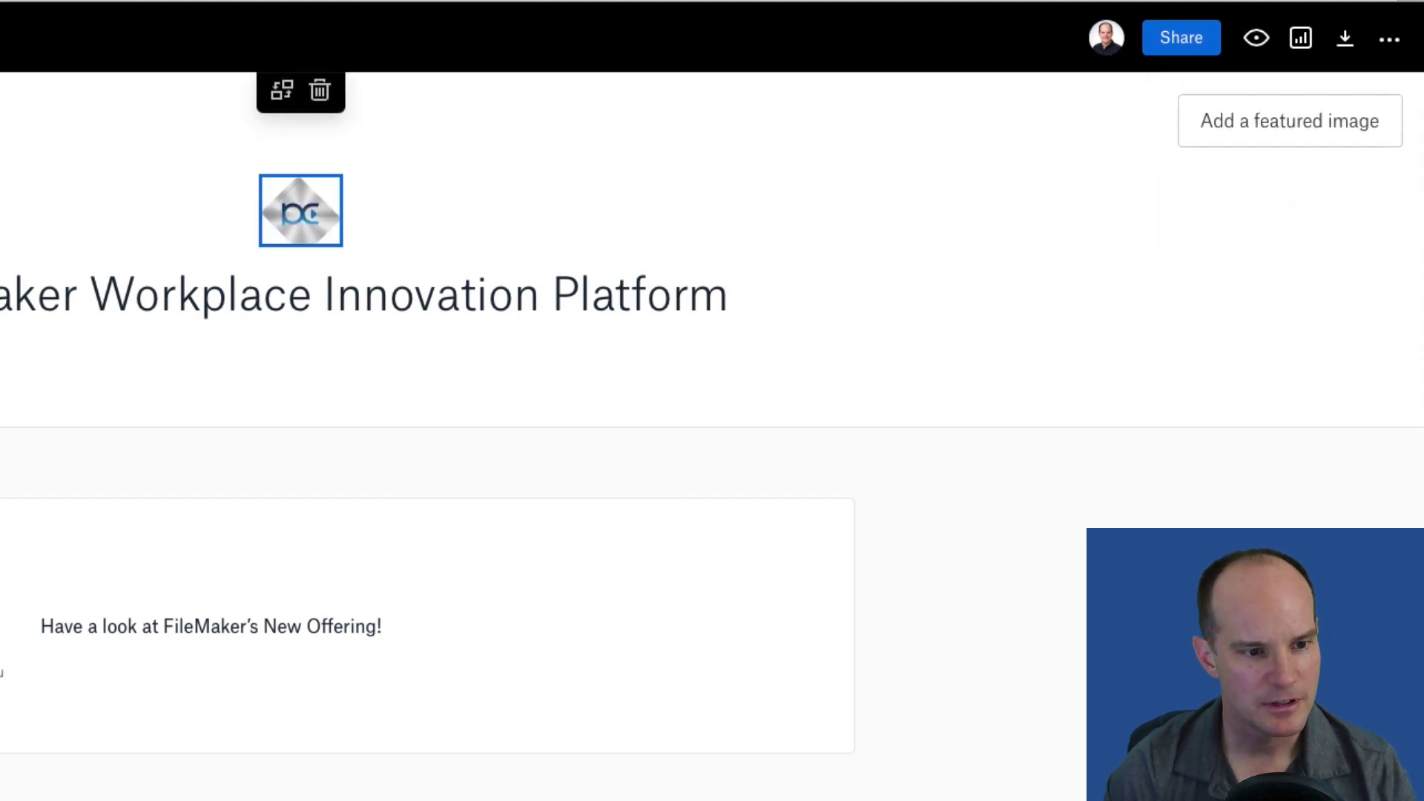
- Copy the showcase's public share link from the Share panel
{"action": "left_click", "coordinate": [1184, 58]}
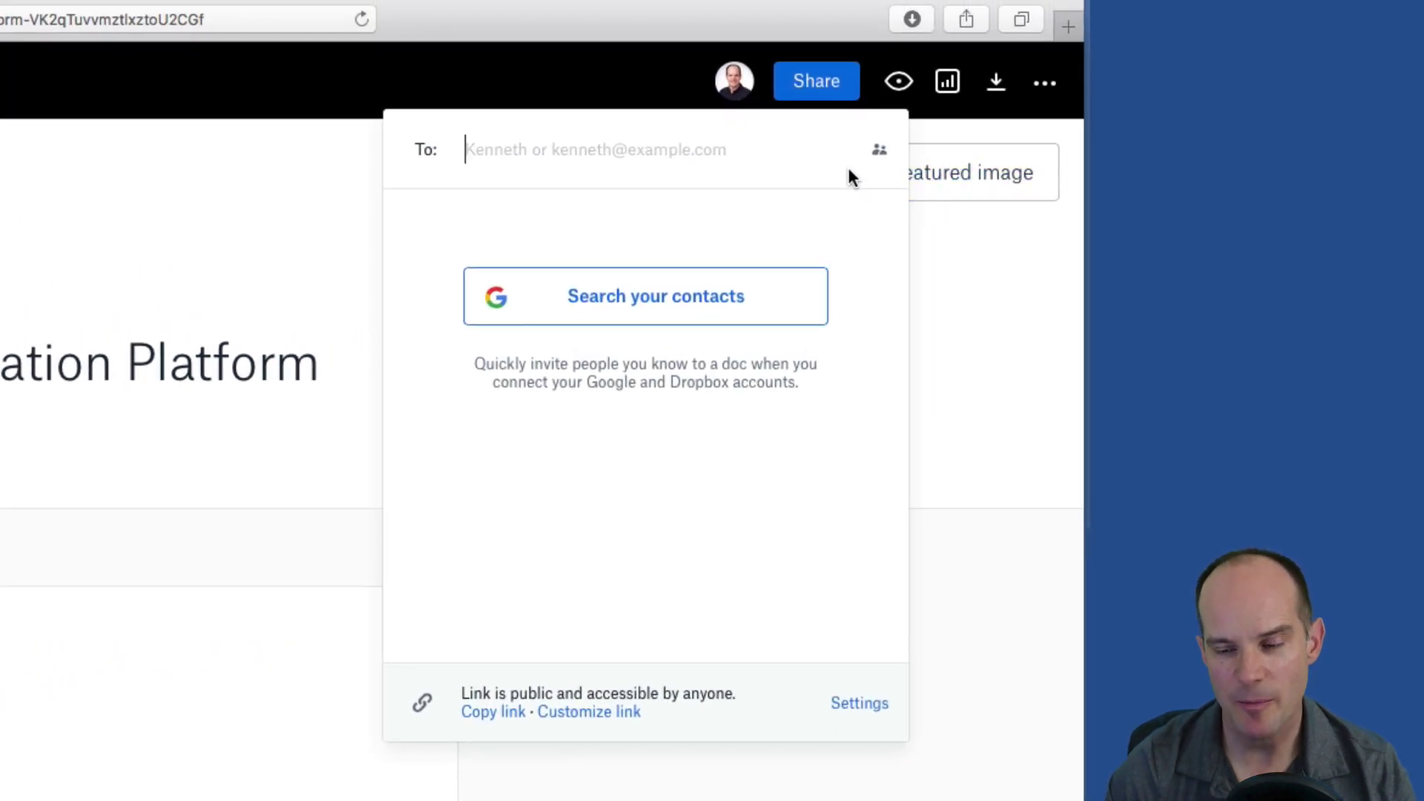
{"action": "left_click", "coordinate": [887, 151]}
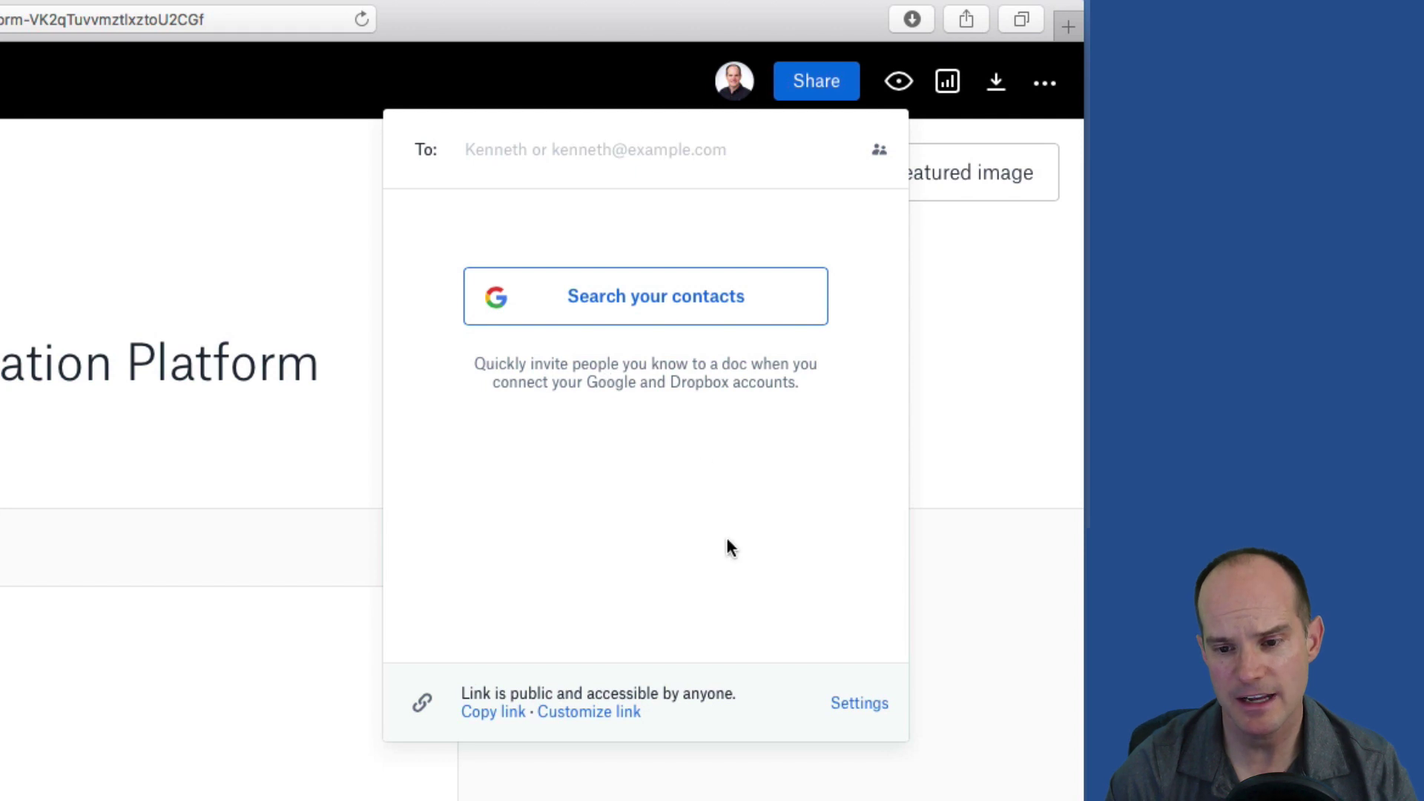
{"action": "left_click", "coordinate": [489, 717]}
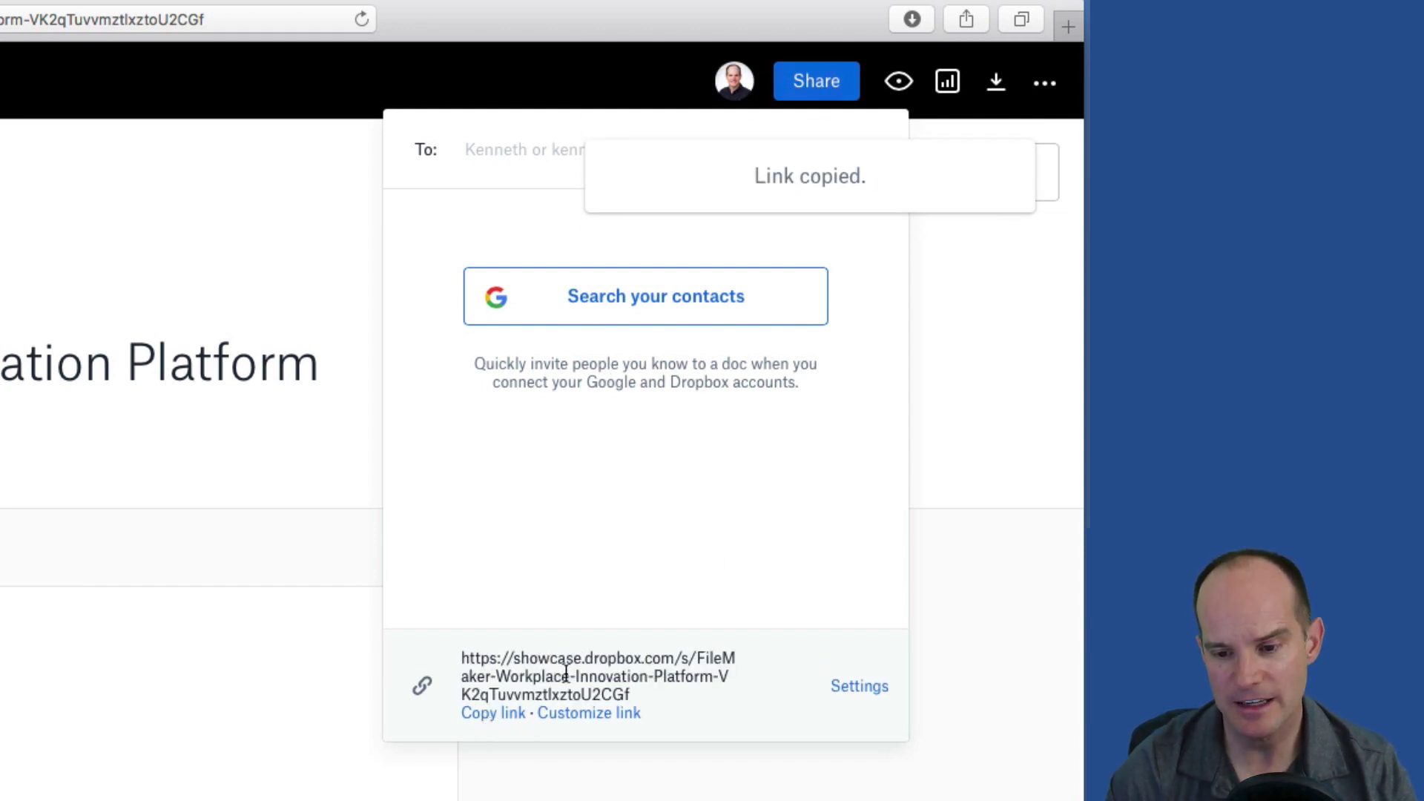
- Inspect custom link settings, toggling Allow downloads back on, then cancel without changes
{"action": "left_click", "coordinate": [594, 717]}
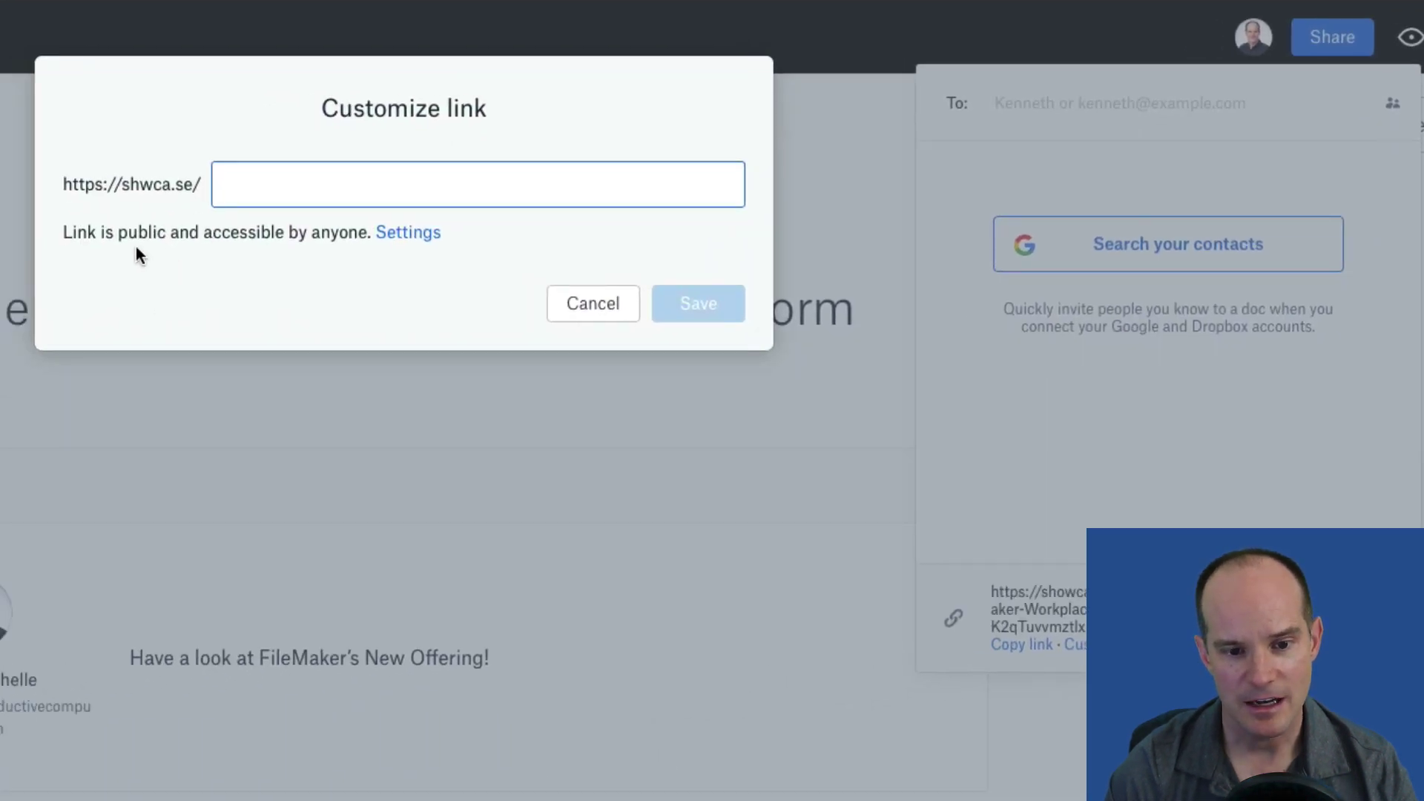
{"action": "left_click", "coordinate": [409, 234]}
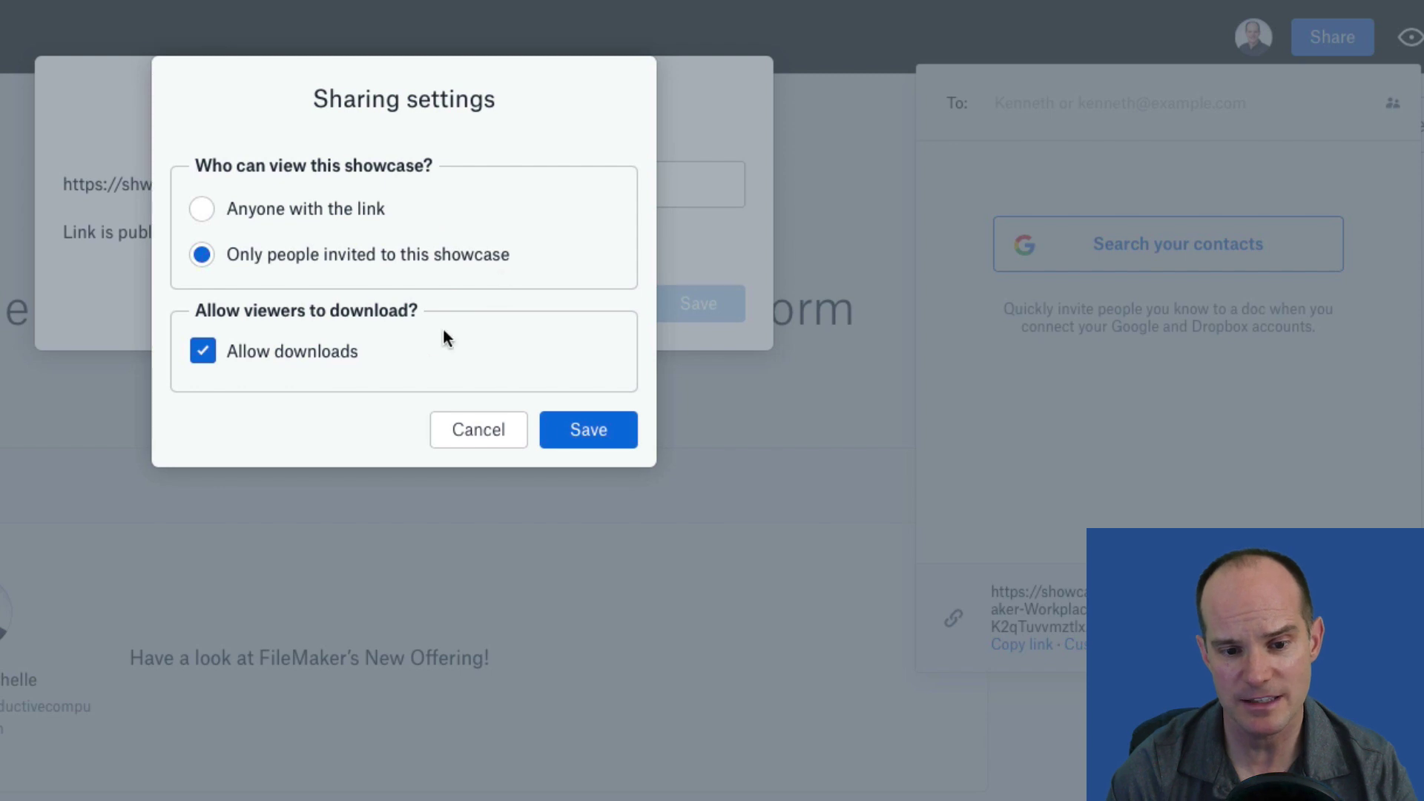
{"action": "left_click", "coordinate": [204, 359]}
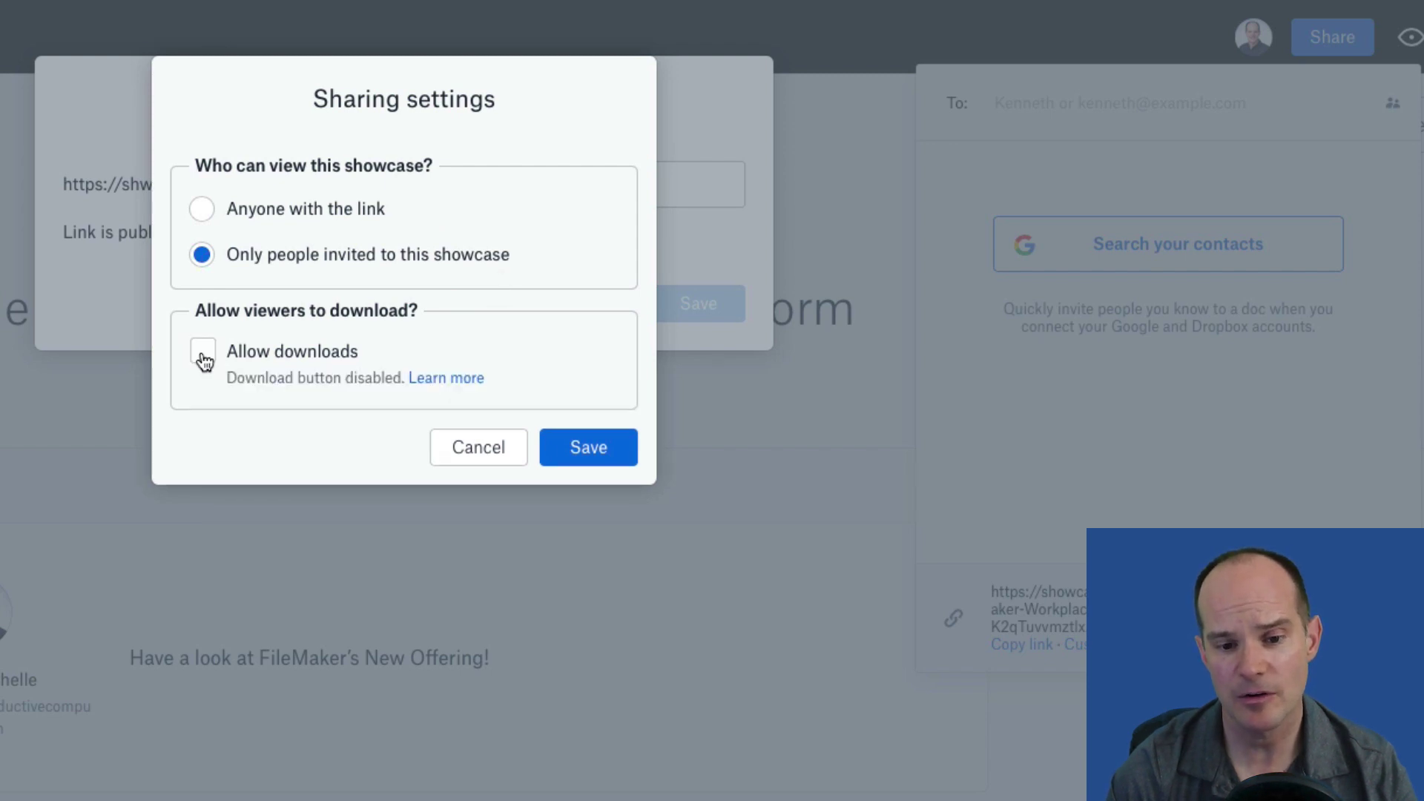
{"action": "left_click", "coordinate": [204, 361]}
{"action": "left_click", "coordinate": [207, 361]}
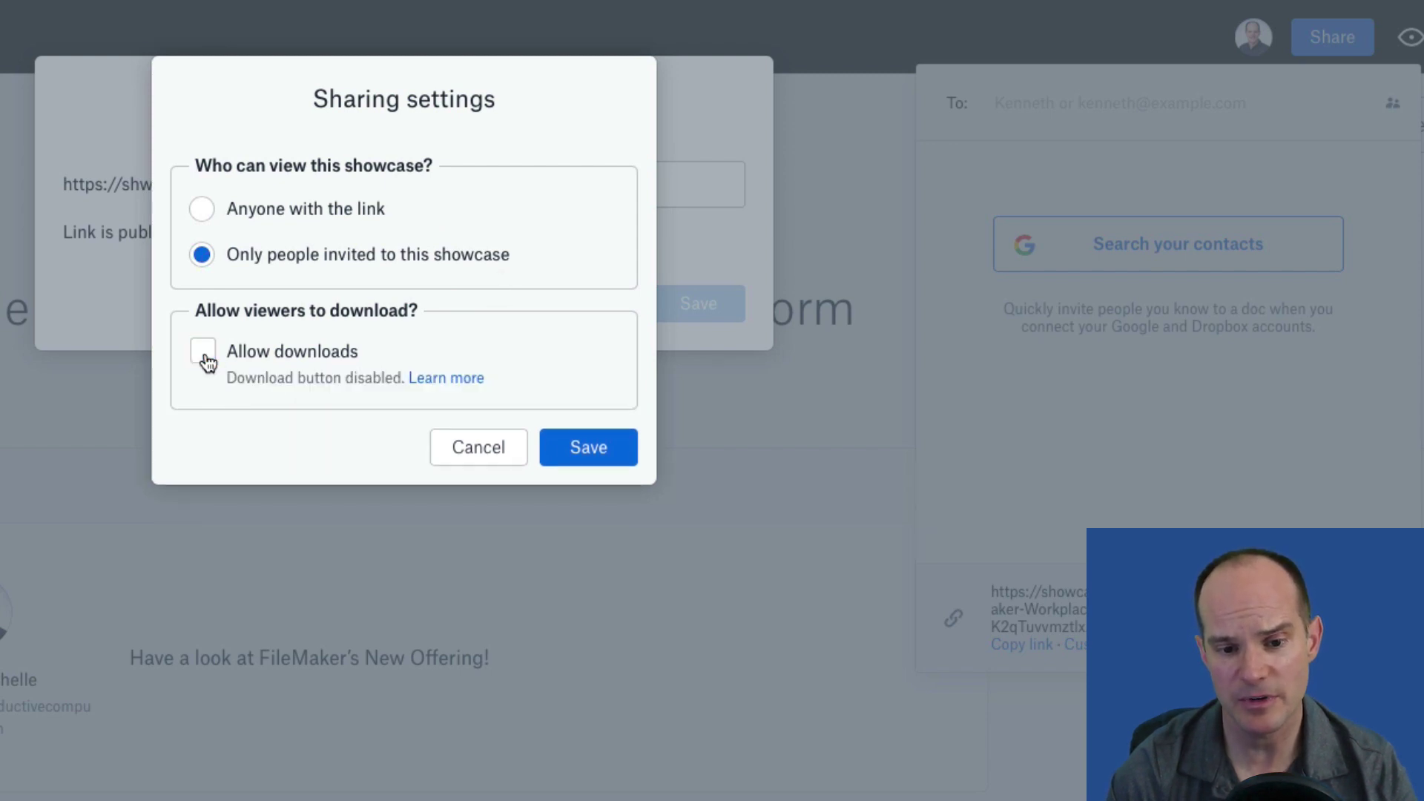
{"action": "left_click", "coordinate": [206, 361]}
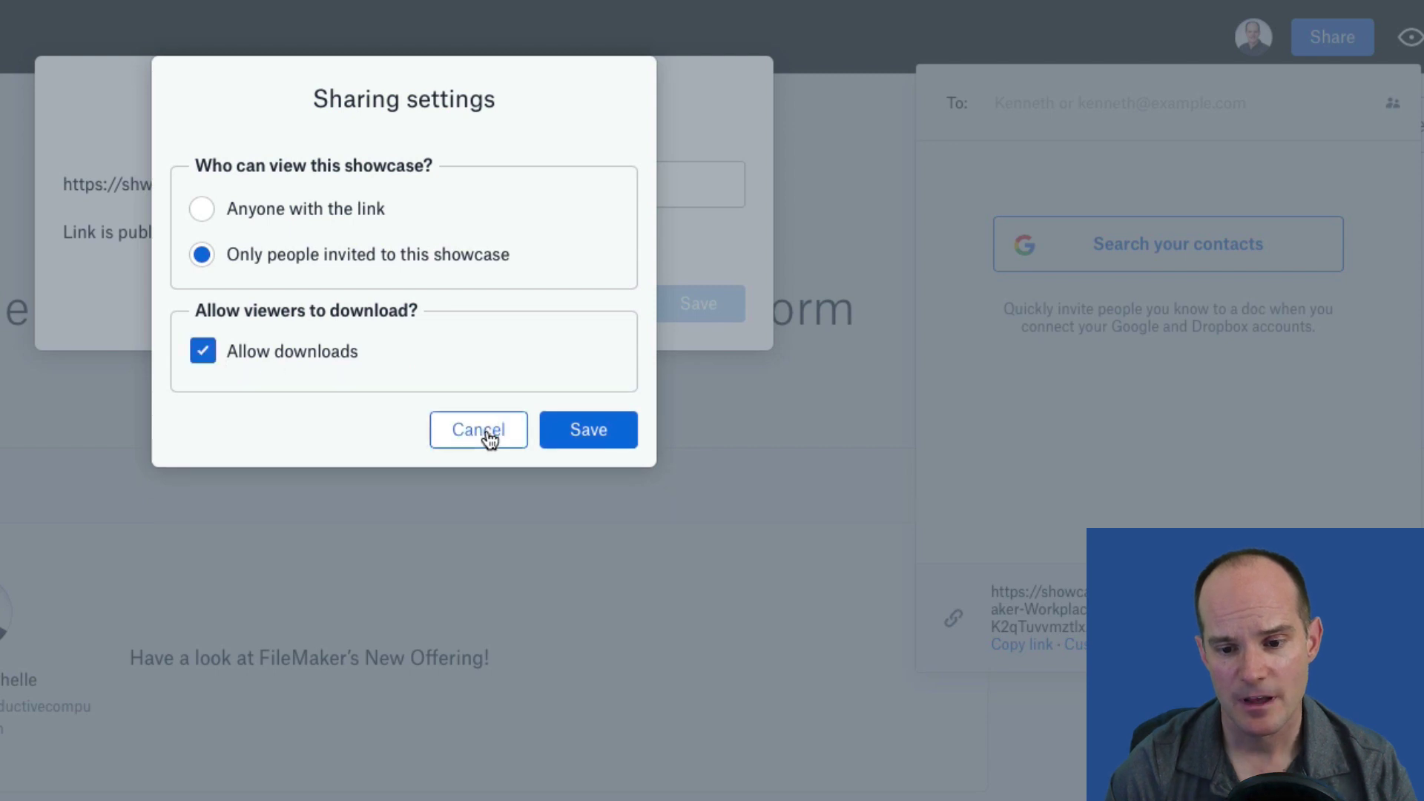
{"action": "left_click", "coordinate": [491, 438]}
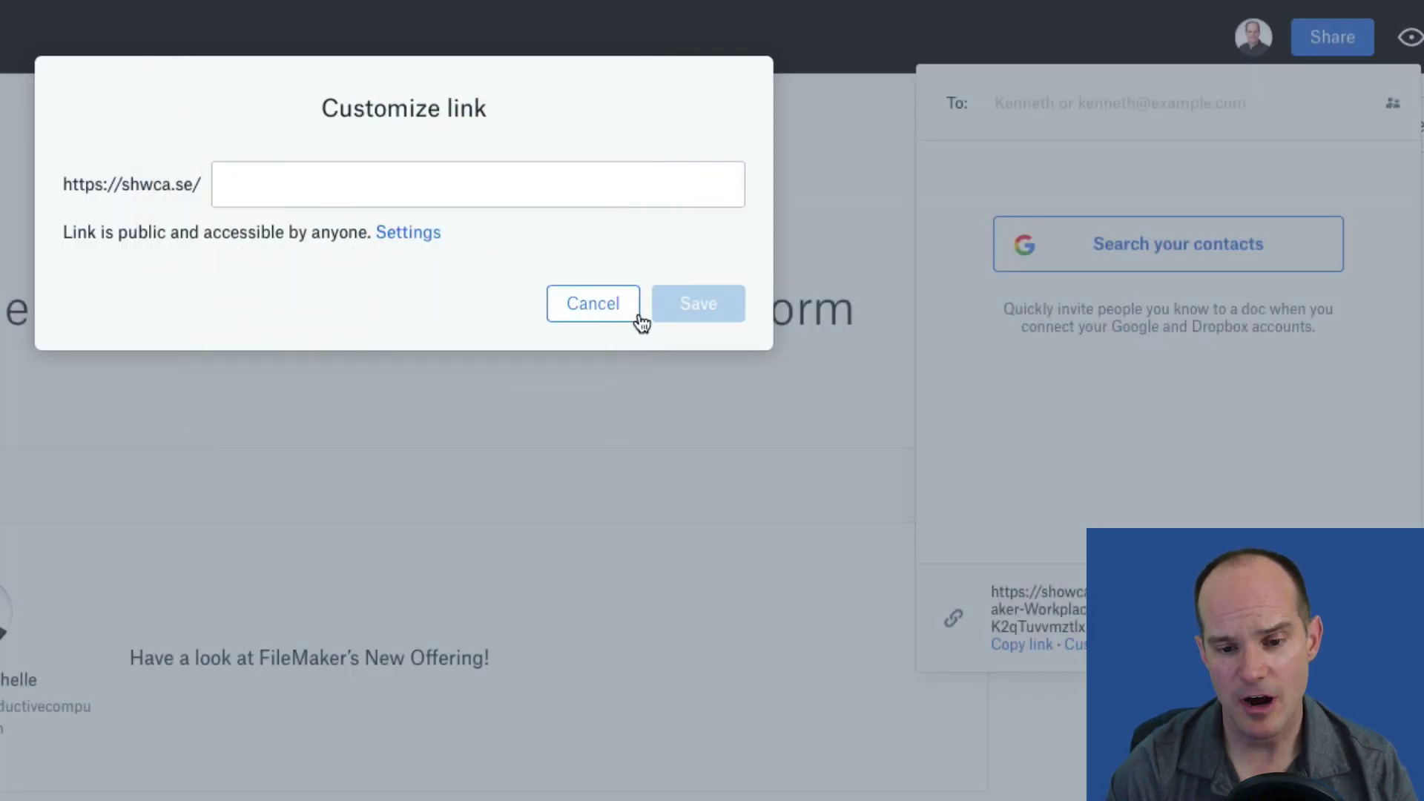
{"action": "left_click", "coordinate": [621, 312]}
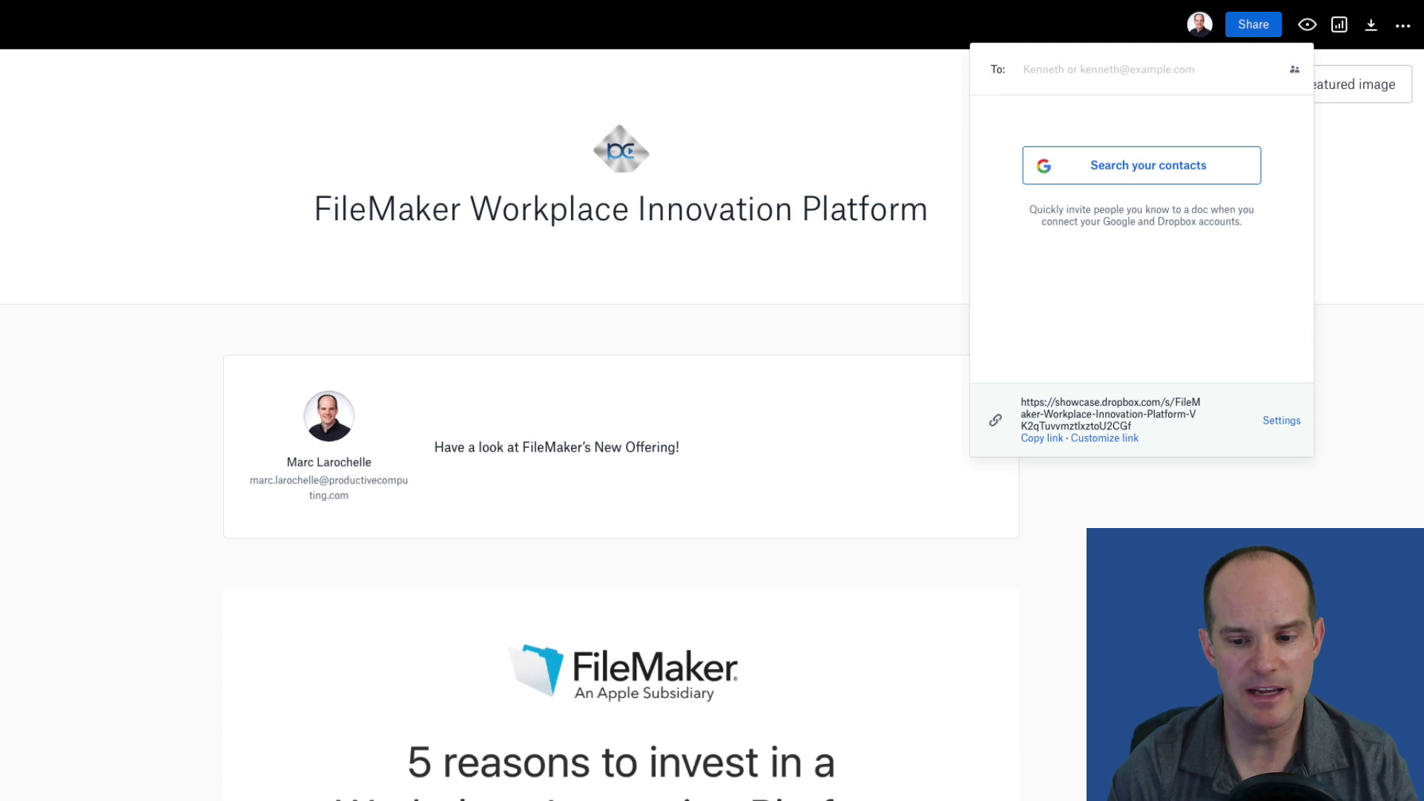
- Close the Share panel and review the showcase's logo, title, introduction and PDF
{"action": "key", "text": "Escape"}
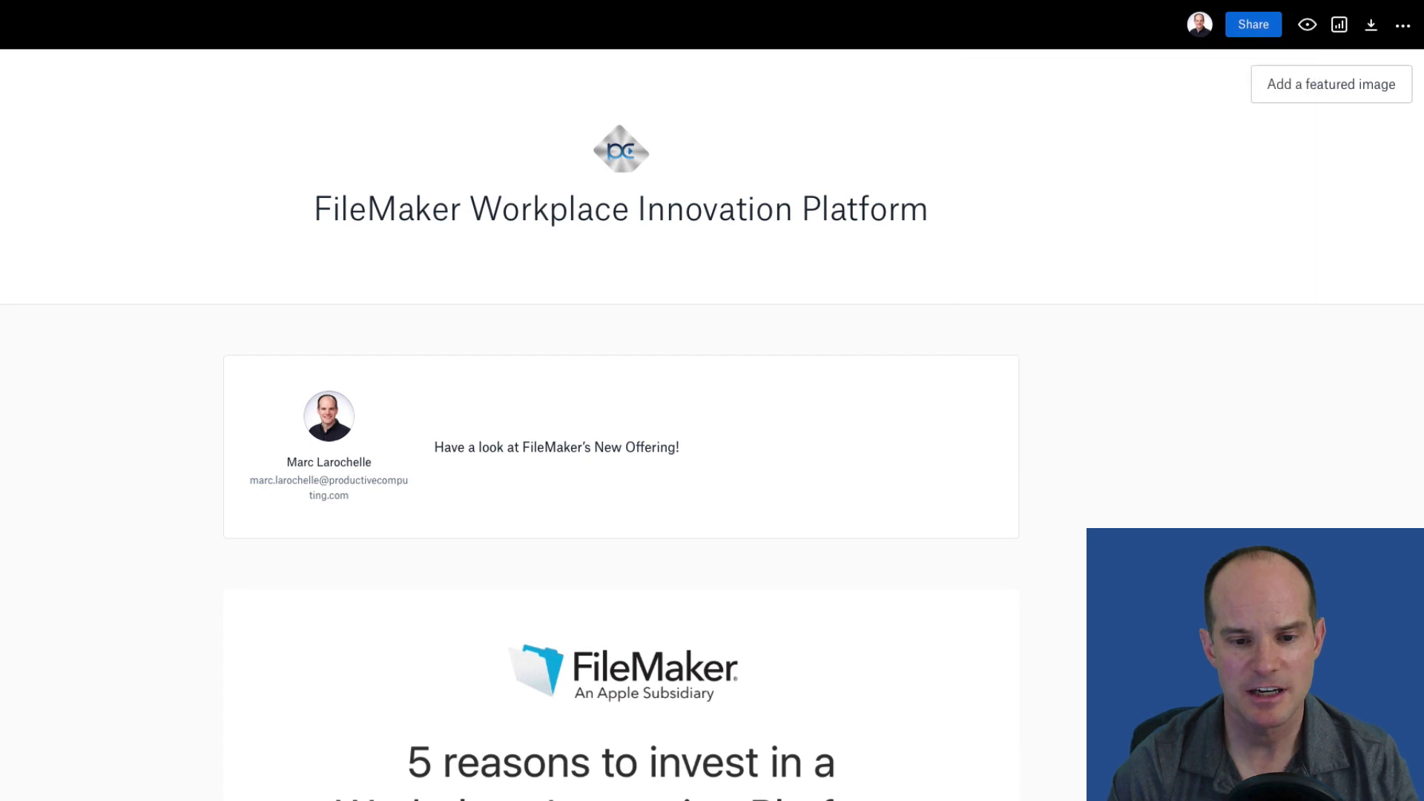
{"action": "scroll", "coordinate": [1008, 459], "scroll_direction": "down", "scroll_amount": 5}
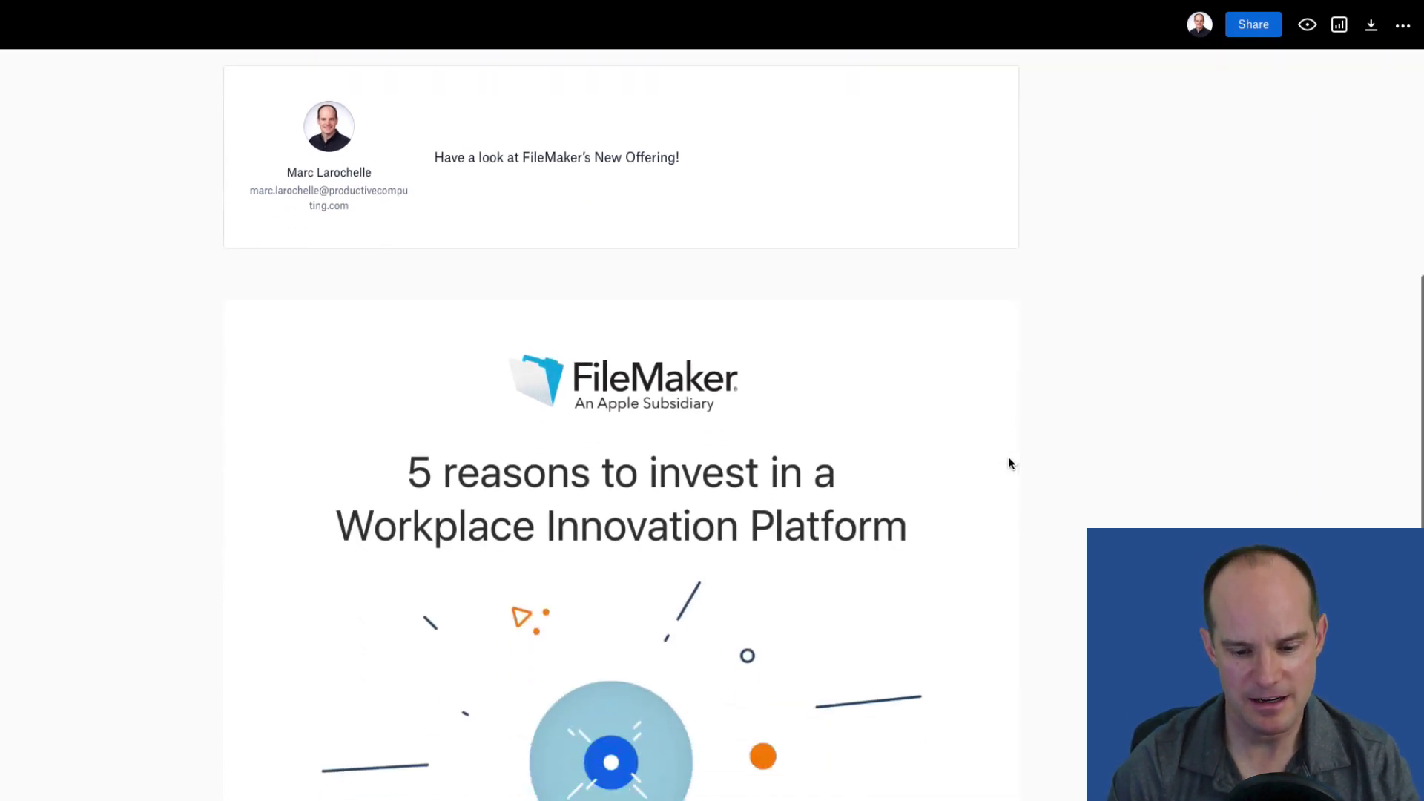
{"action": "scroll", "coordinate": [1008, 459], "scroll_direction": "up", "scroll_amount": 1}
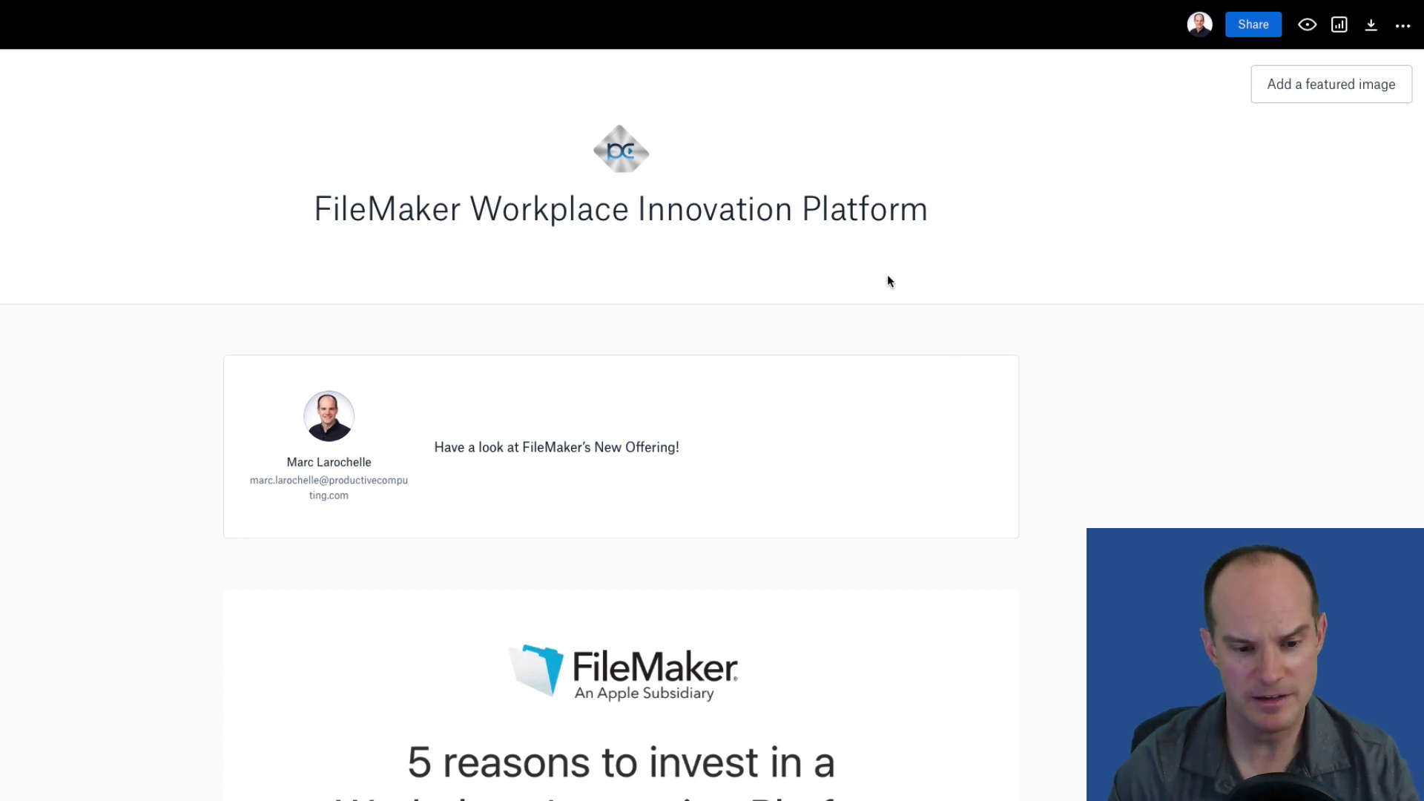
{"action": "scroll", "coordinate": [896, 452], "scroll_direction": "down", "scroll_amount": 6}
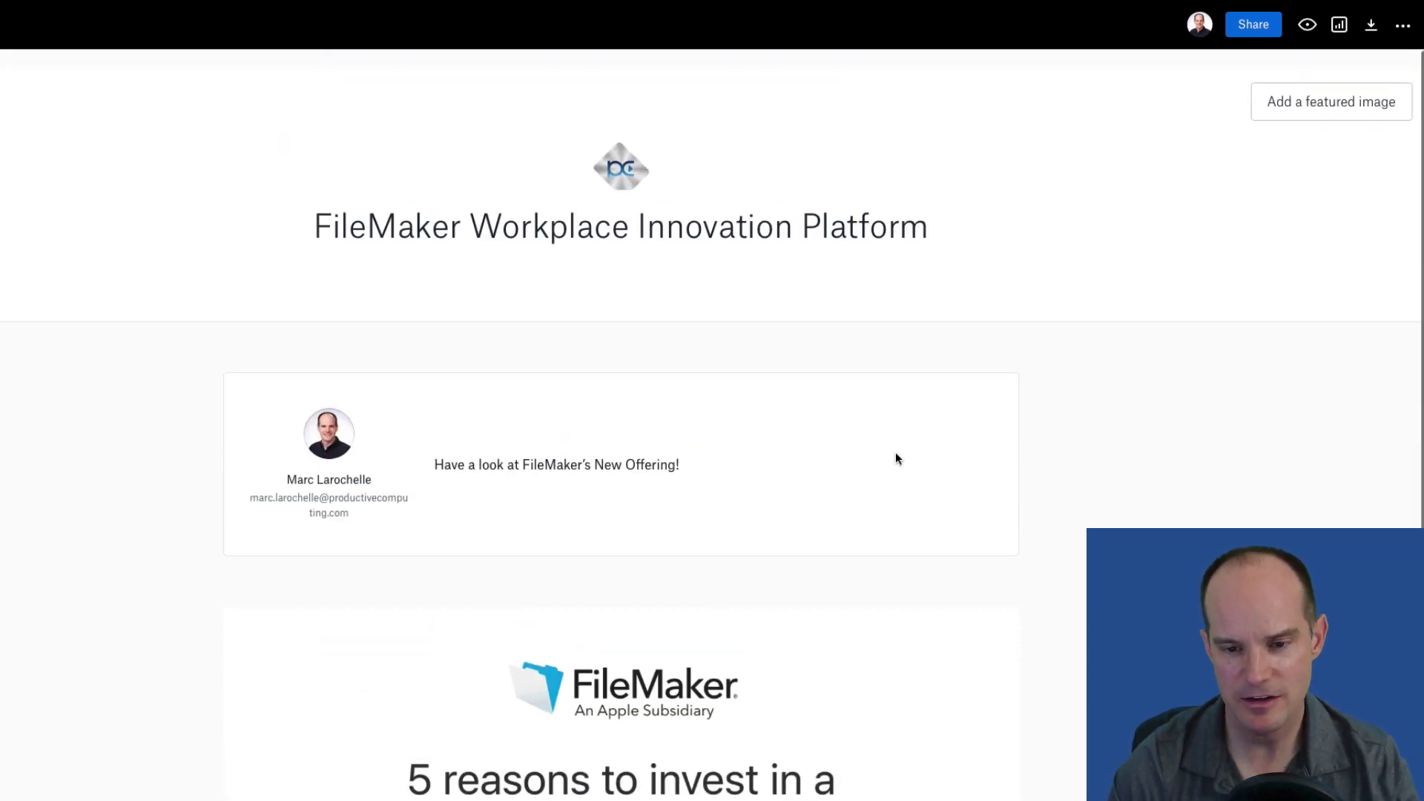
{"action": "scroll", "coordinate": [896, 459], "scroll_direction": "down", "scroll_amount": 1}
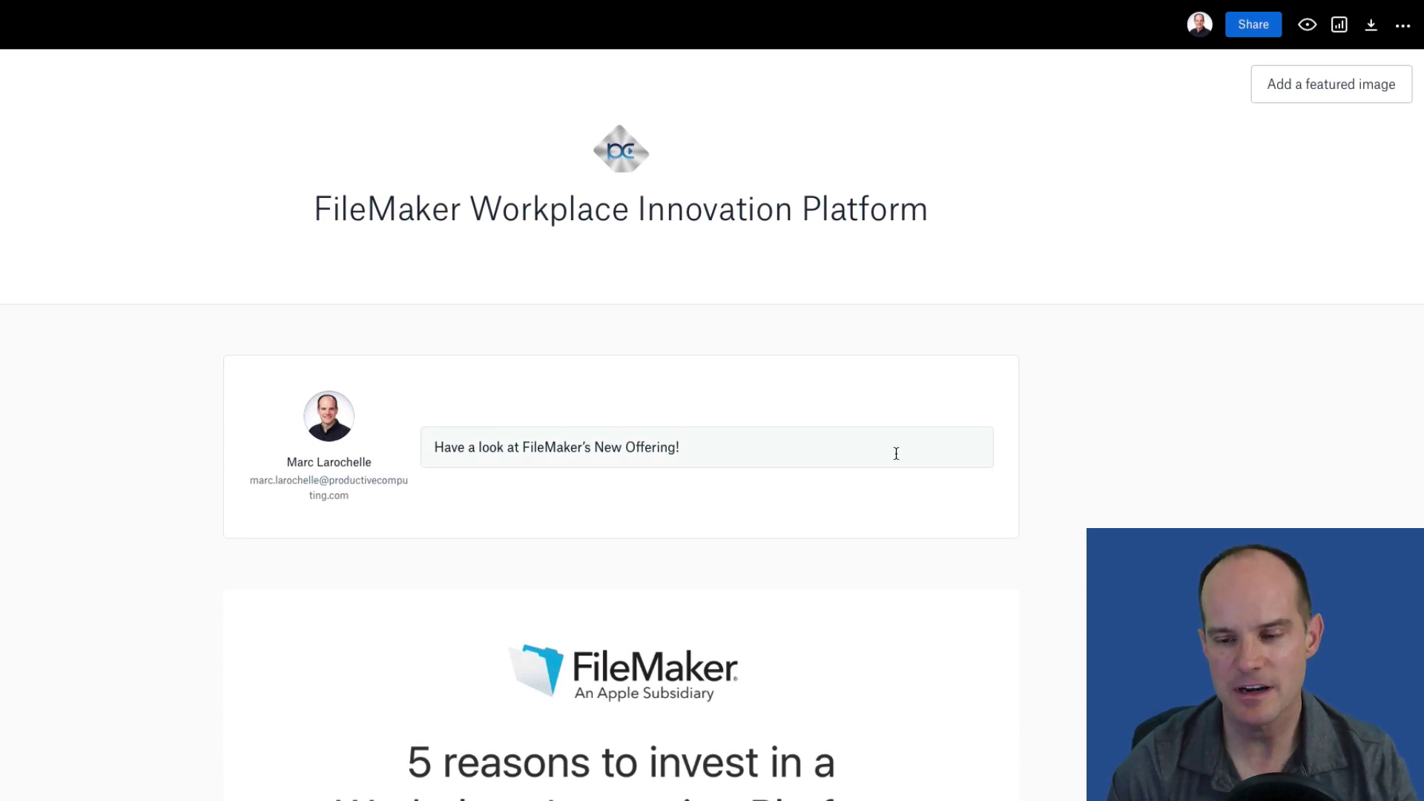
{"action": "scroll", "coordinate": [890, 489], "scroll_direction": "up", "scroll_amount": 1}
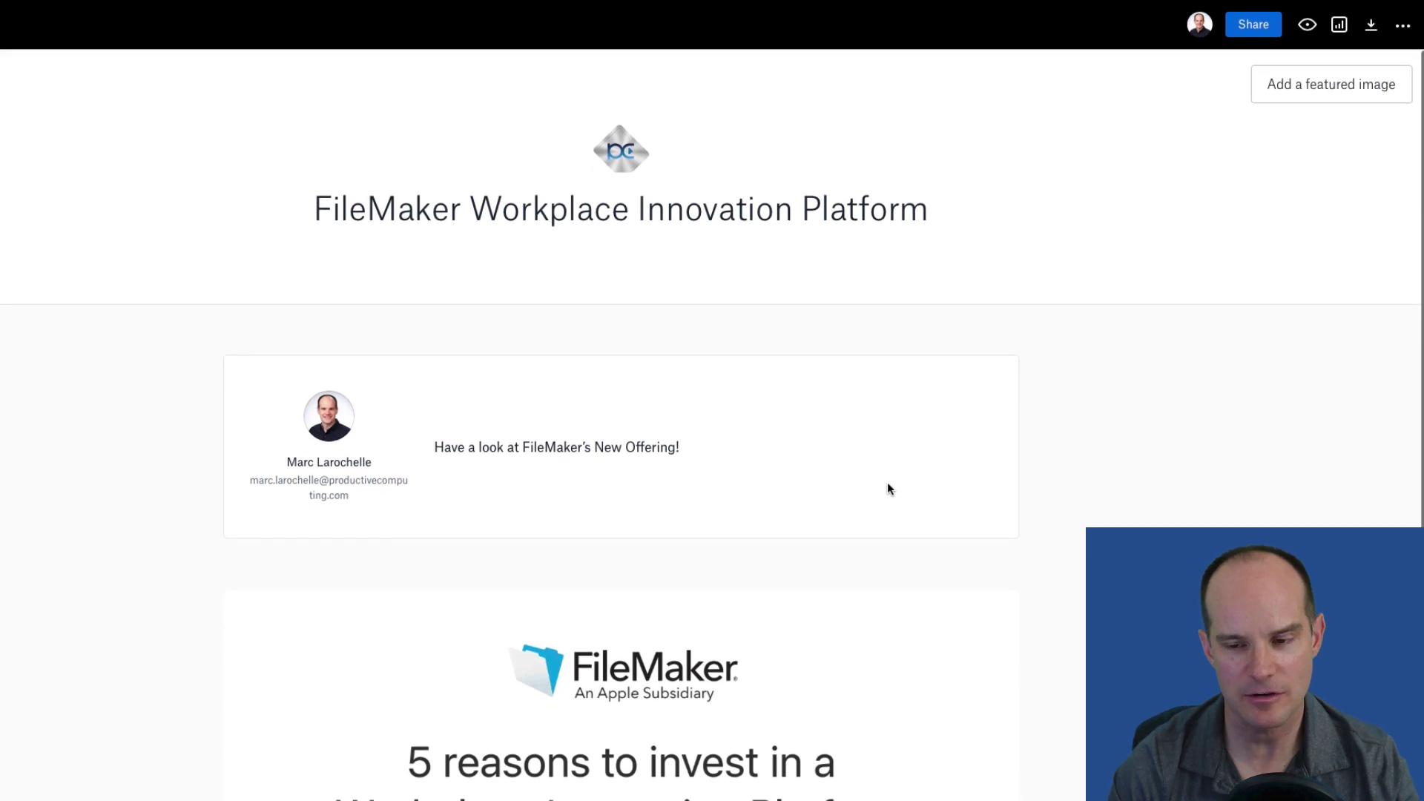